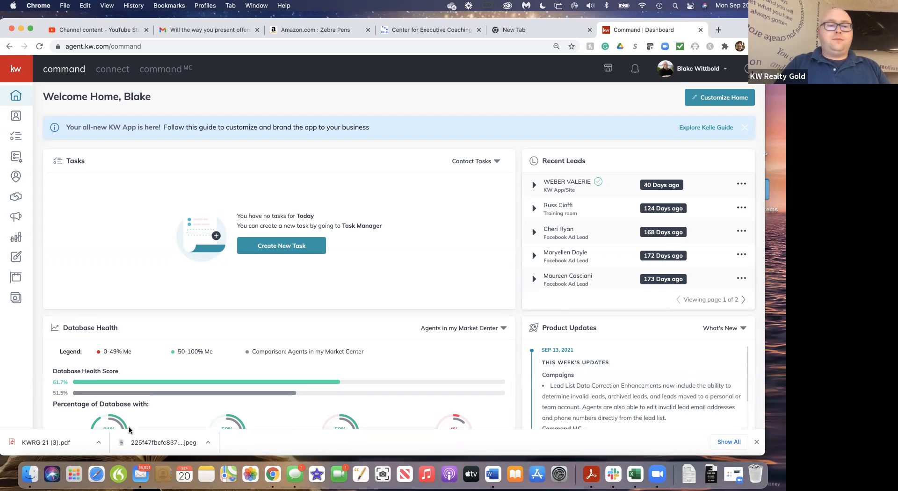
Launch Cursor Pro and turn on its highlight around the mouse pointer
{"action": "left_click", "coordinate": [76, 473]}
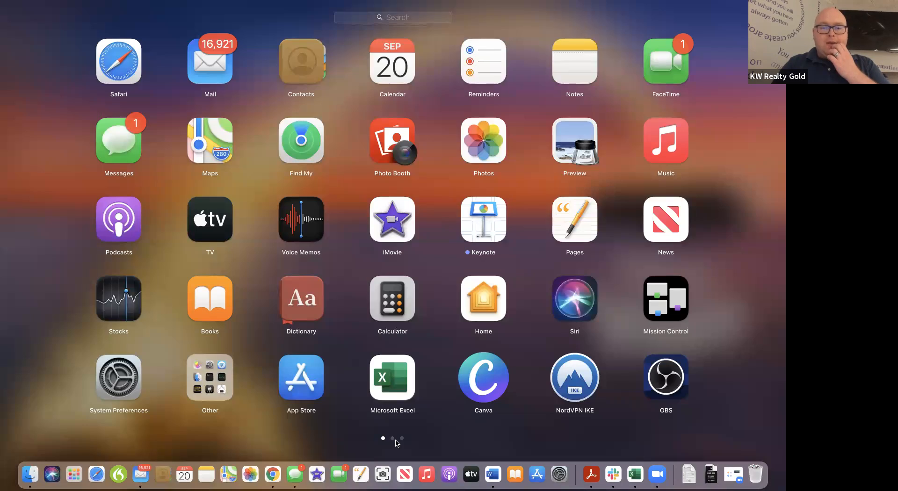
{"action": "left_click", "coordinate": [392, 438]}
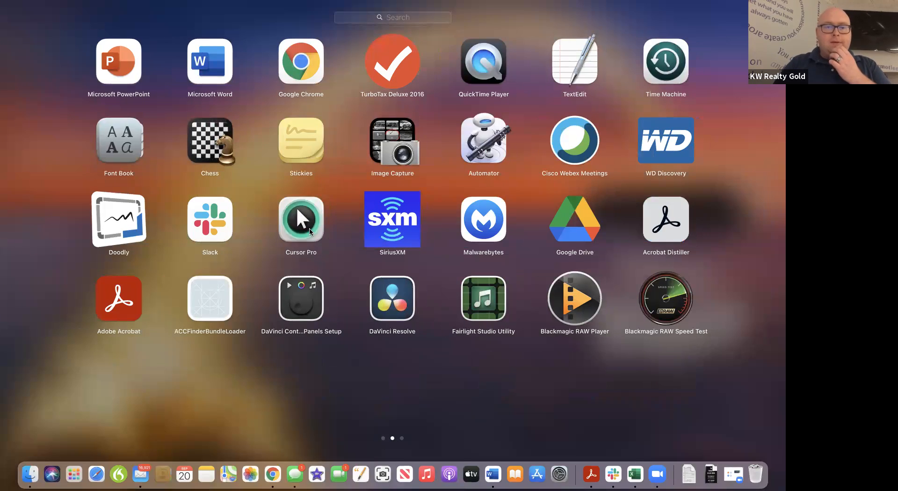
{"action": "left_click", "coordinate": [310, 232]}
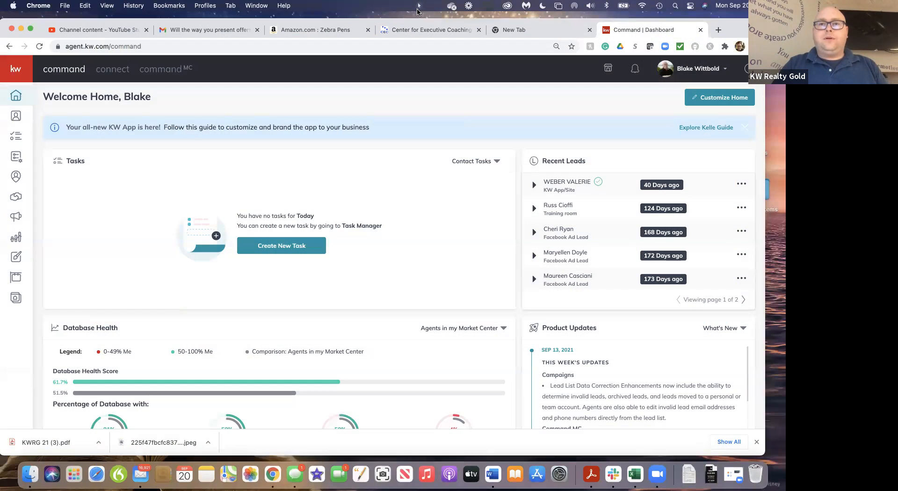
{"action": "left_click", "coordinate": [418, 5]}
{"action": "left_click", "coordinate": [430, 17]}
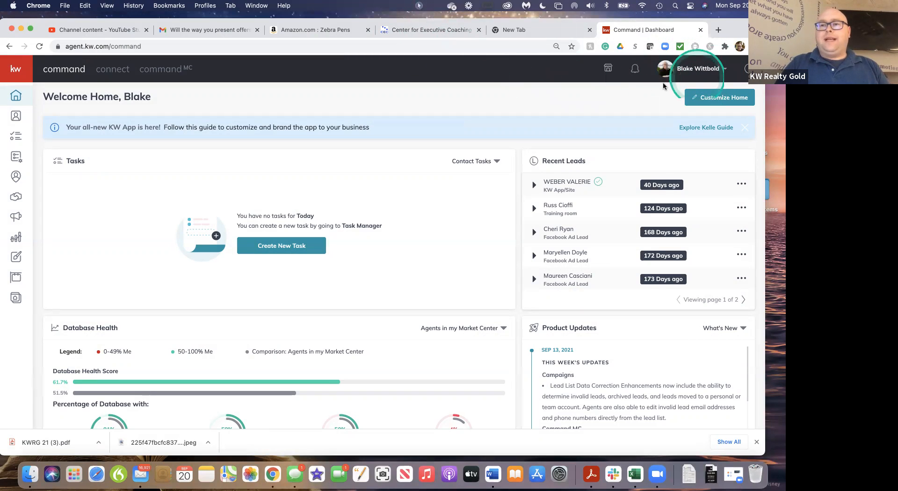
Open the Command account settings at the list of connected applications
{"action": "left_click", "coordinate": [696, 70]}
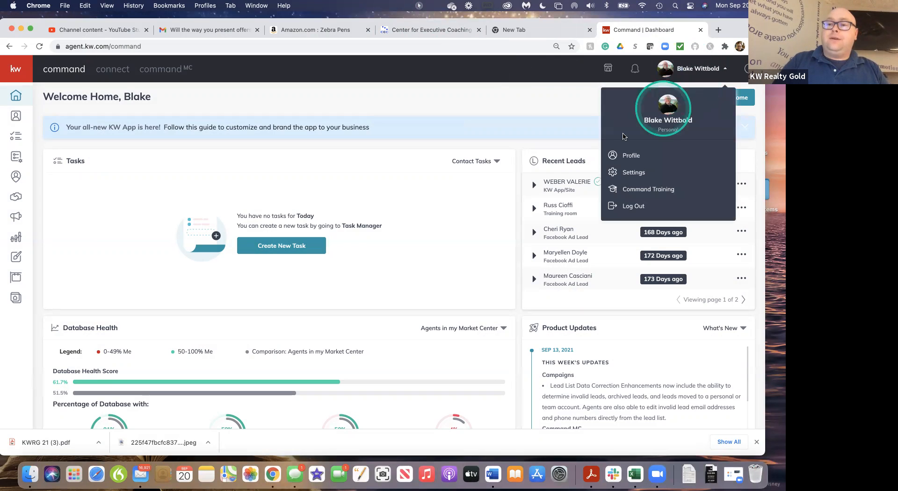
{"action": "left_click", "coordinate": [632, 174]}
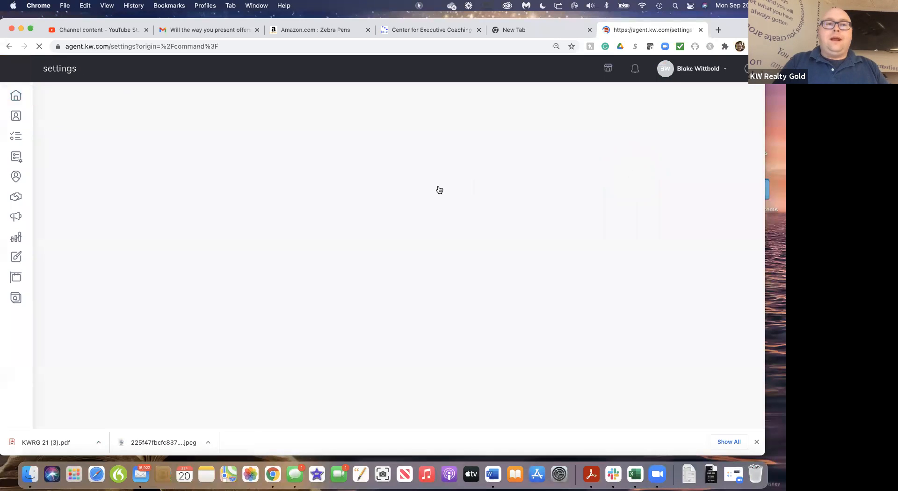
{"action": "left_click", "coordinate": [466, 165]}
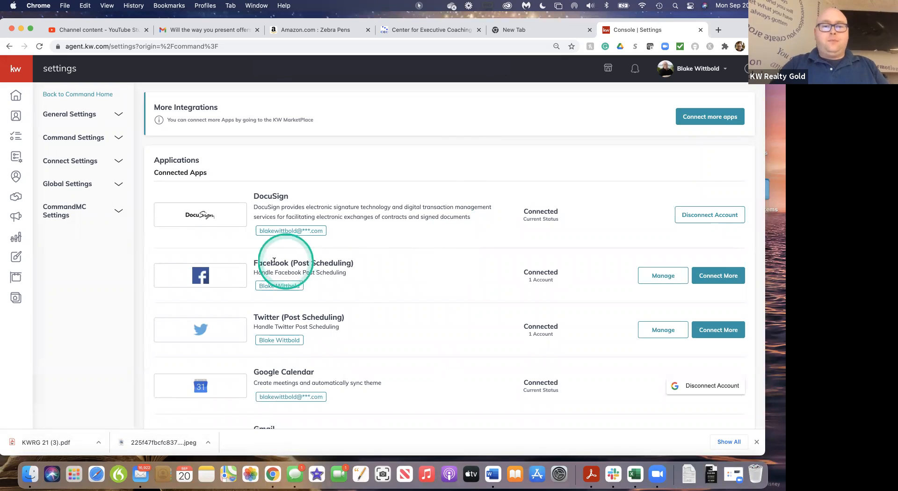
Disconnect the account linked to Facebook (Ads Manager) and close its account window
{"action": "scroll", "coordinate": [409, 292], "scroll_direction": "down", "scroll_amount": 6}
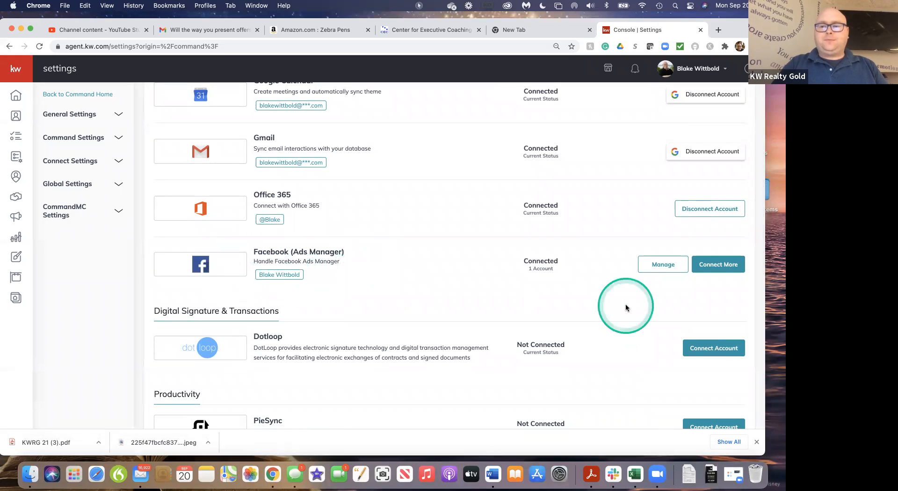
{"action": "left_click", "coordinate": [670, 270]}
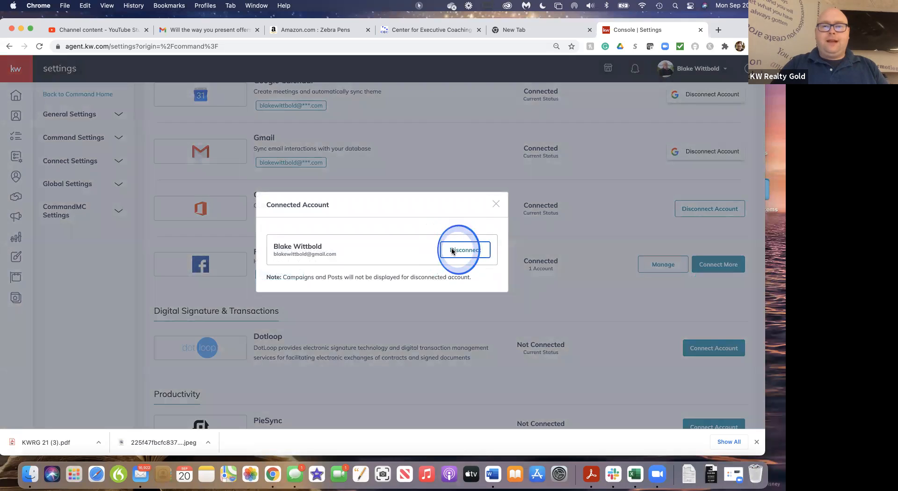
{"action": "left_click", "coordinate": [452, 251]}
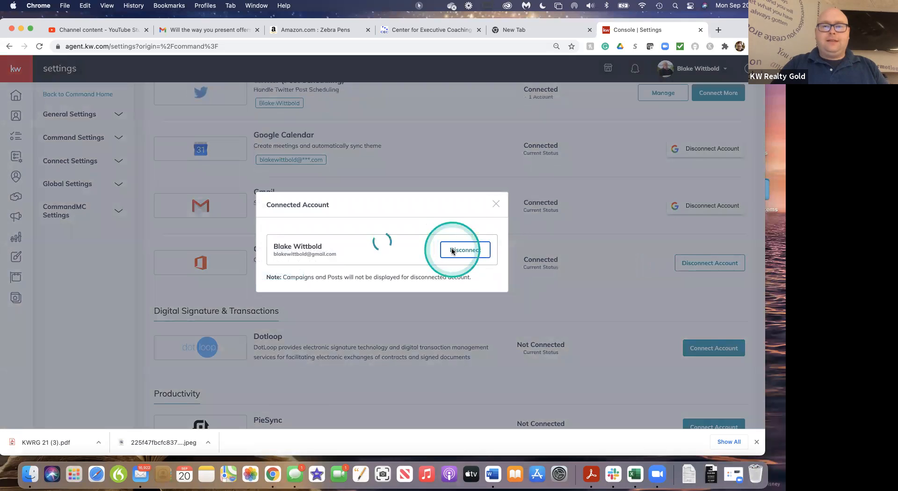
{"action": "left_click", "coordinate": [497, 218]}
Disconnect the account linked to Facebook (Post Scheduling) and close its account window
{"action": "scroll", "coordinate": [582, 214], "scroll_direction": "up", "scroll_amount": 5}
{"action": "left_click", "coordinate": [669, 269]}
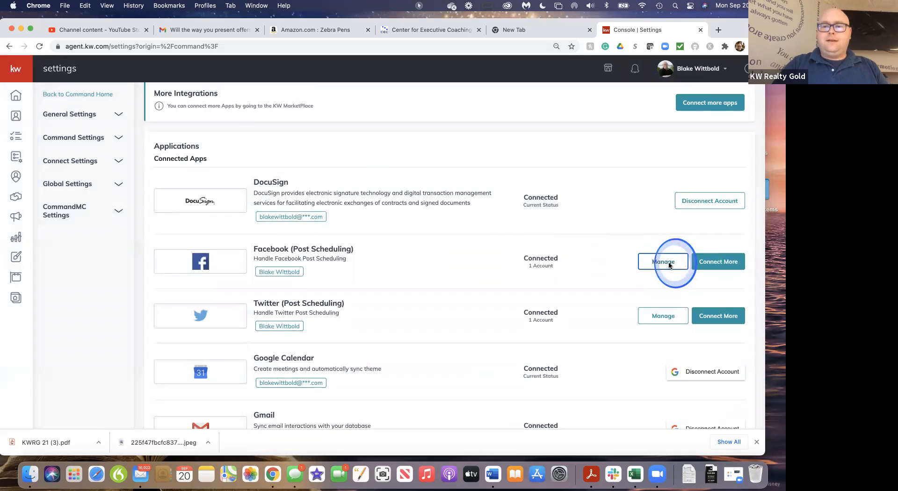
{"action": "left_click", "coordinate": [482, 251]}
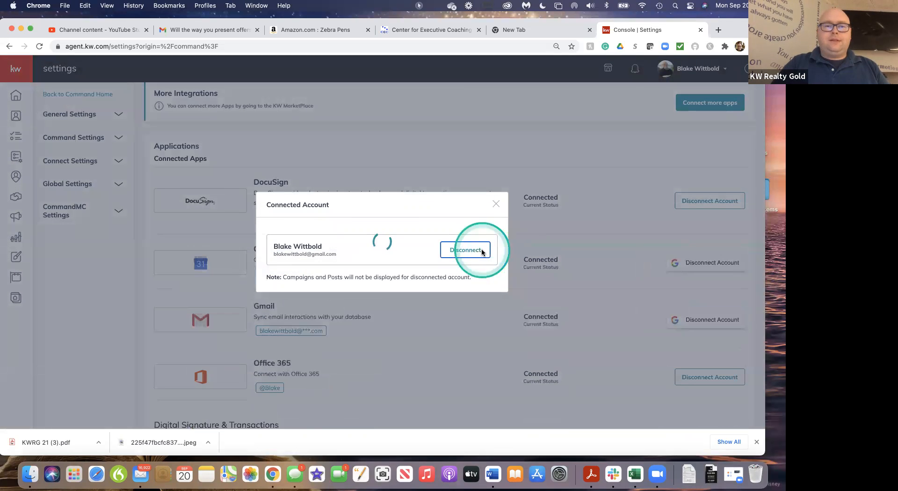
{"action": "left_click", "coordinate": [497, 219]}
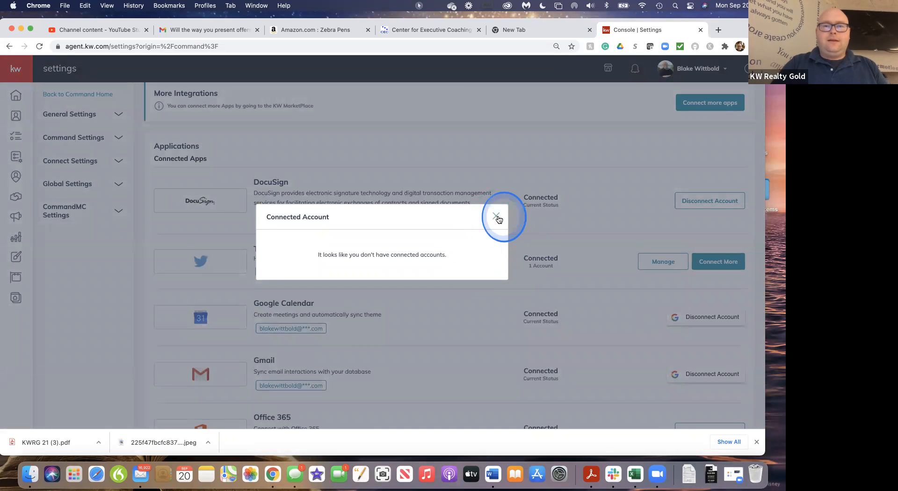
Reconnect Facebook (Post Scheduling) with the agent's own Market Center Tech Trainer page and own Keller Williams Realty Gold page
{"action": "scroll", "coordinate": [449, 388], "scroll_direction": "down", "scroll_amount": 2}
{"action": "scroll", "coordinate": [449, 387], "scroll_direction": "down", "scroll_amount": 8}
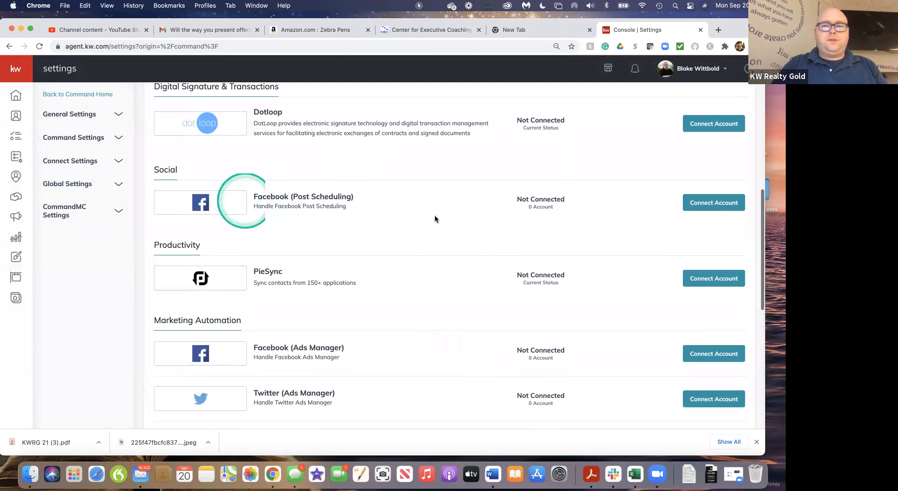
{"action": "left_click", "coordinate": [714, 205]}
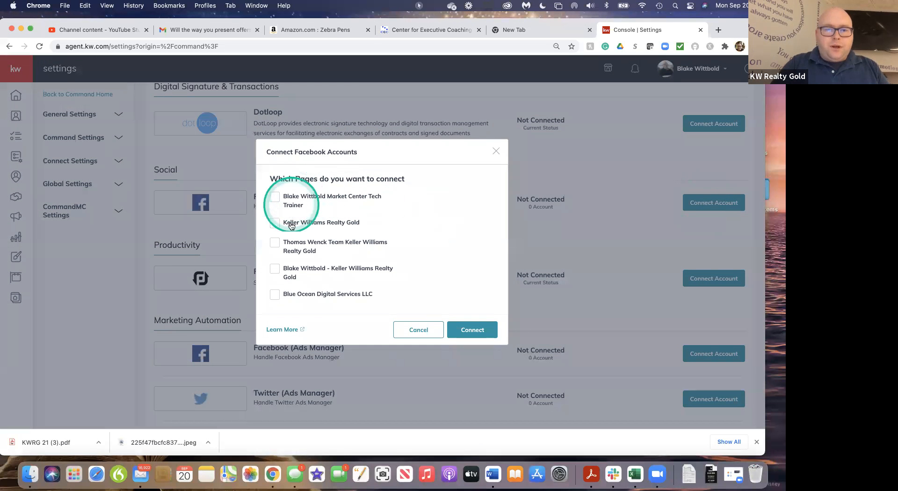
{"action": "left_click", "coordinate": [275, 269]}
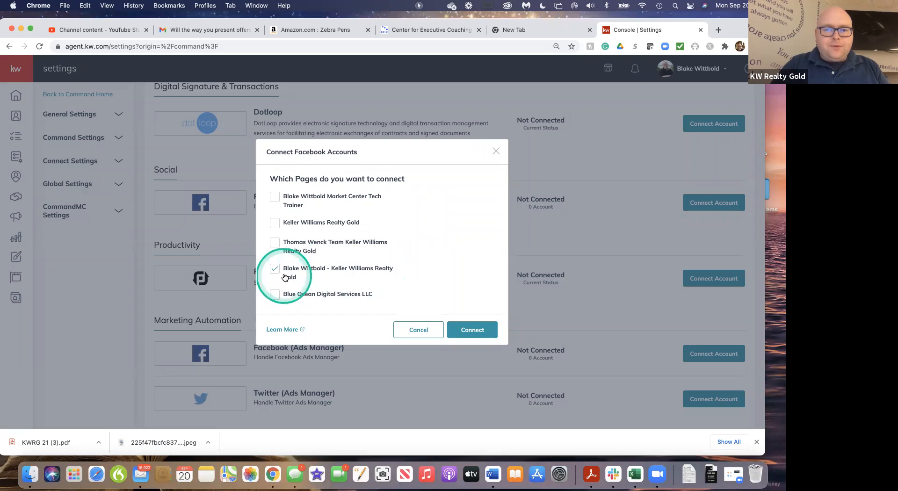
{"action": "left_click", "coordinate": [276, 201]}
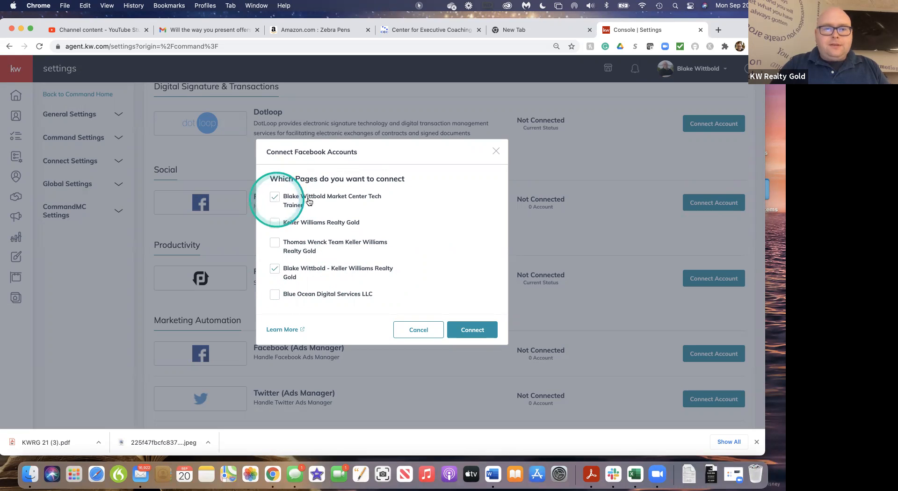
{"action": "left_click", "coordinate": [476, 330]}
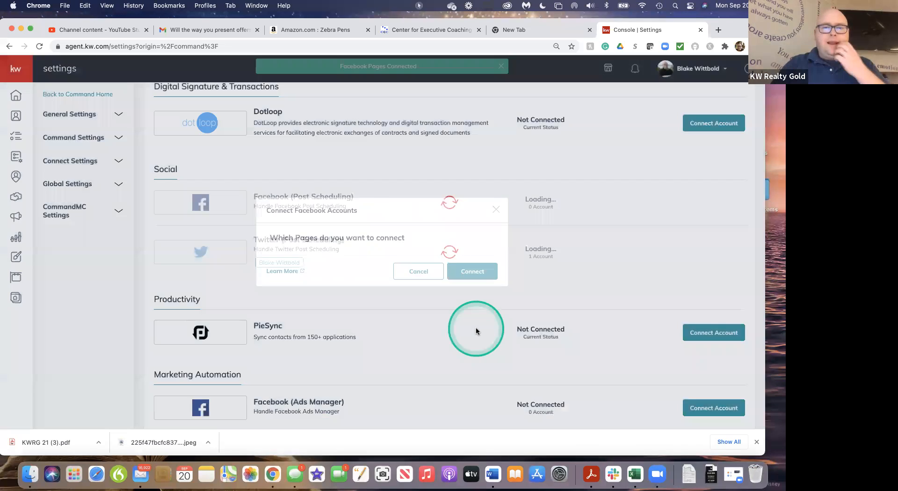
Reconnect the Facebook (Ads Manager) account under Marketing Automation and check it among the connected apps
{"action": "scroll", "coordinate": [507, 245], "scroll_direction": "up", "scroll_amount": 10}
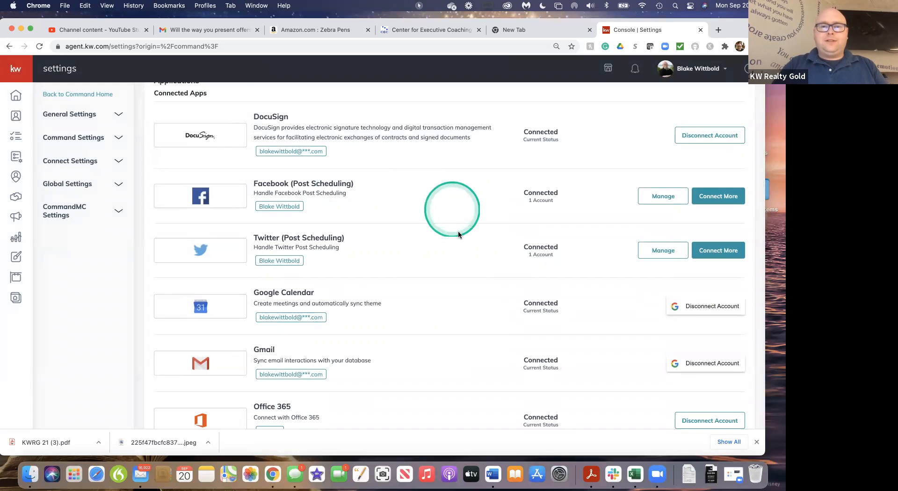
{"action": "scroll", "coordinate": [459, 241], "scroll_direction": "down", "scroll_amount": 5}
{"action": "scroll", "coordinate": [461, 246], "scroll_direction": "down", "scroll_amount": 3}
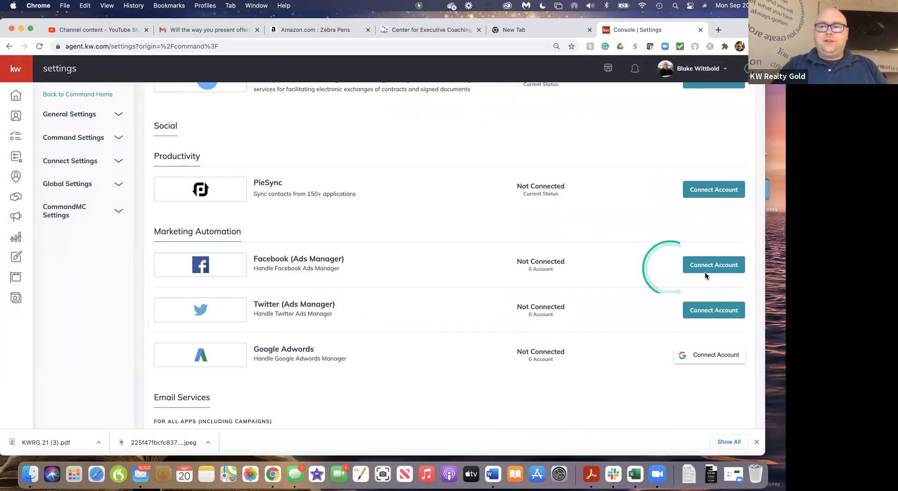
{"action": "left_click", "coordinate": [732, 269]}
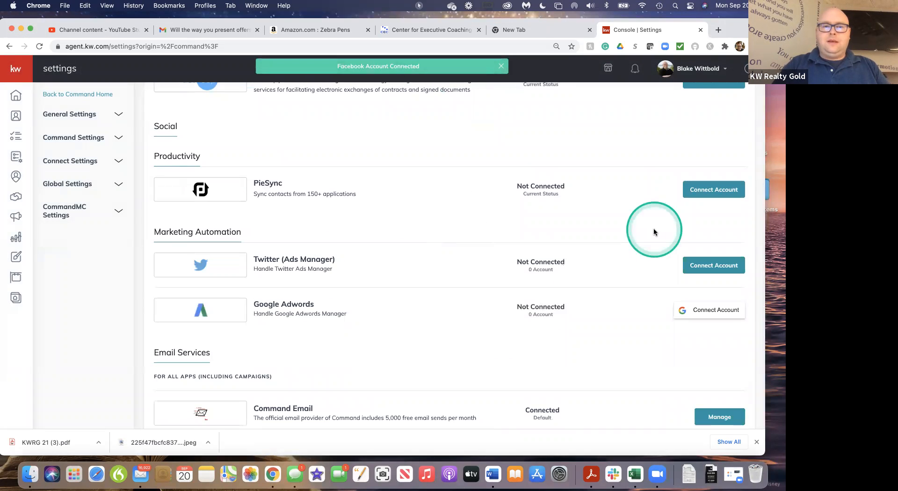
{"action": "scroll", "coordinate": [479, 161], "scroll_direction": "up", "scroll_amount": 15}
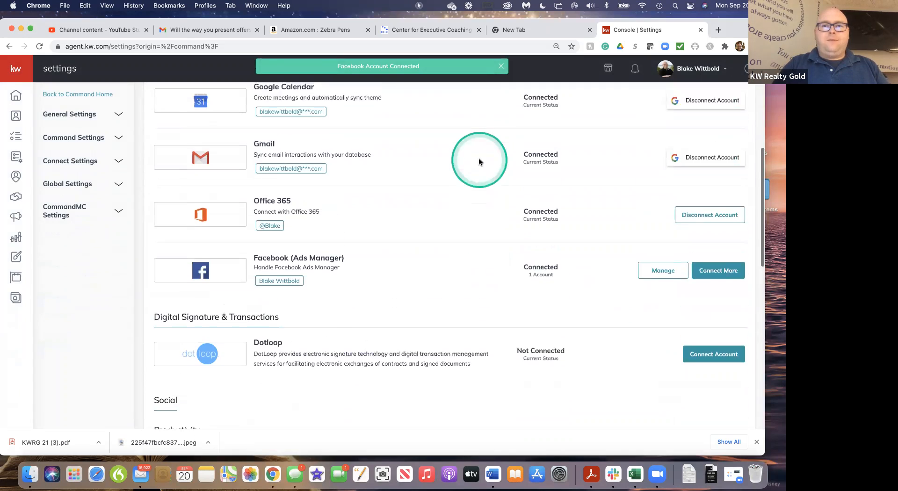
{"action": "scroll", "coordinate": [479, 162], "scroll_direction": "down", "scroll_amount": 8}
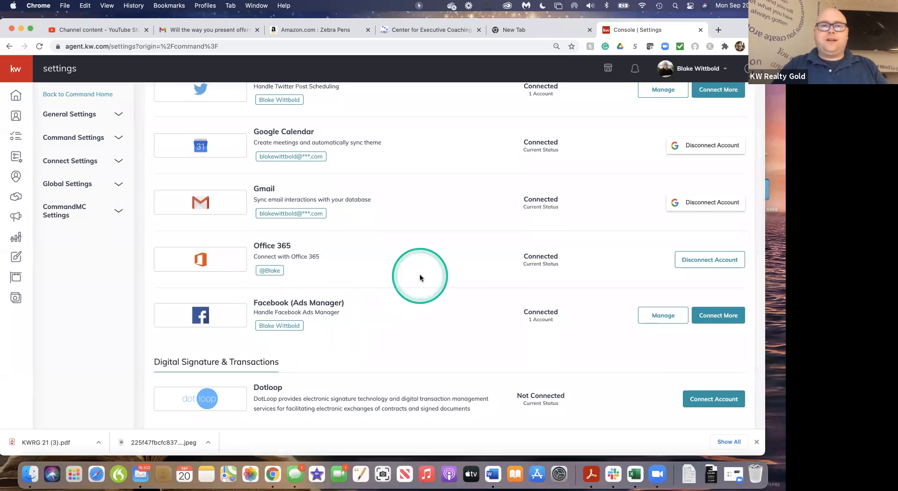
{"action": "scroll", "coordinate": [418, 276], "scroll_direction": "up", "scroll_amount": 4}
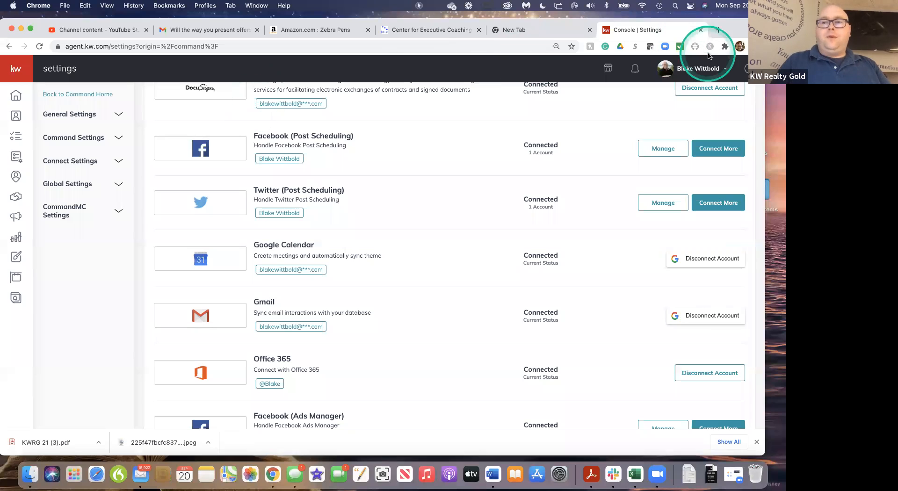
Start a new paid Social Ad campaign in Campaigns and name it "Class 9/20/21"
{"action": "left_click", "coordinate": [16, 218]}
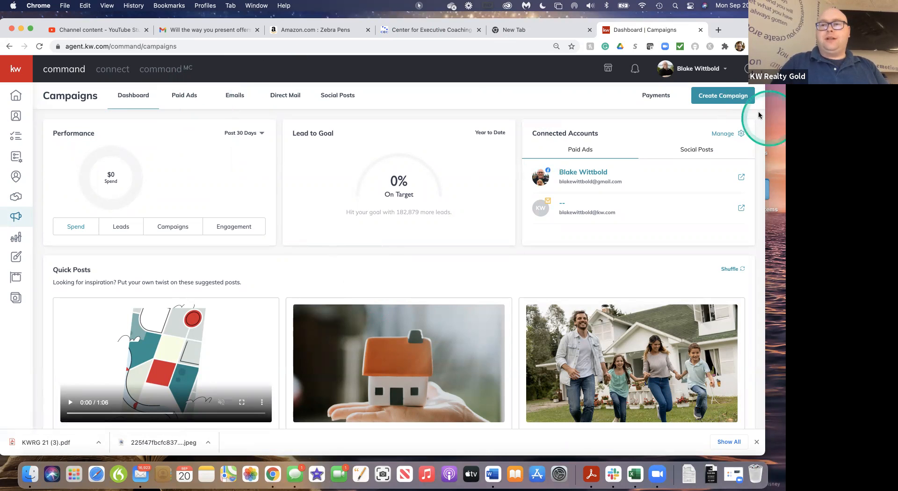
{"action": "left_click", "coordinate": [733, 97]}
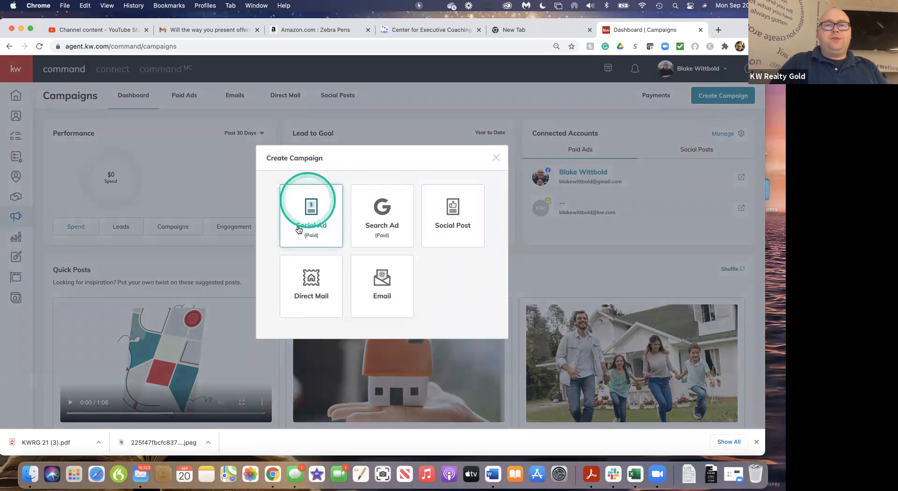
{"action": "left_click", "coordinate": [322, 226]}
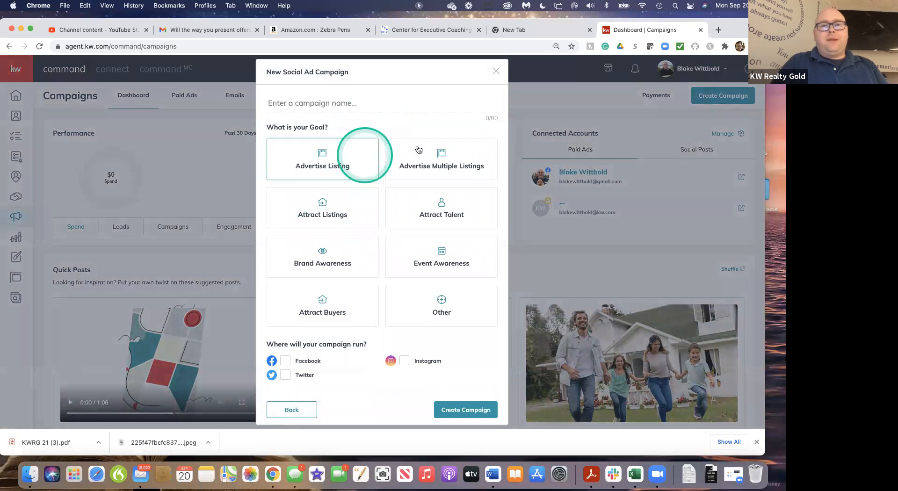
{"action": "left_click", "coordinate": [313, 105]}
{"action": "type", "text": "Class 9/20/21"}
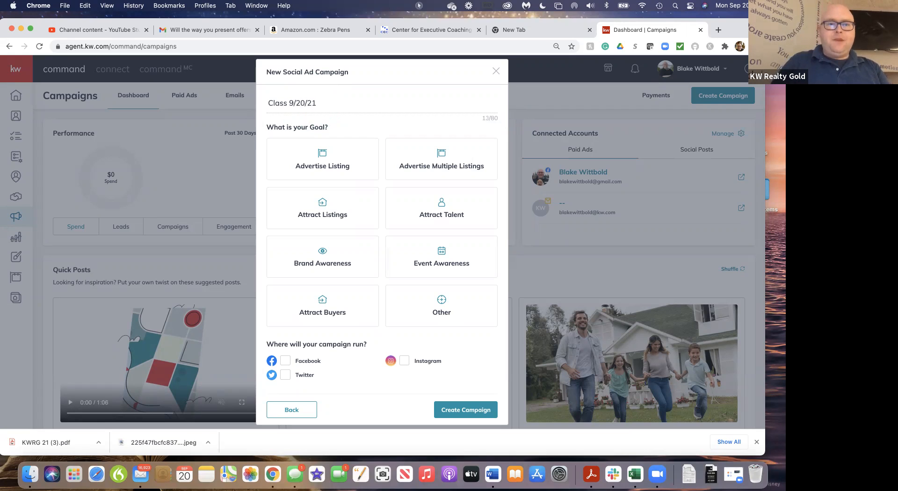
{"action": "left_click", "coordinate": [343, 168]}
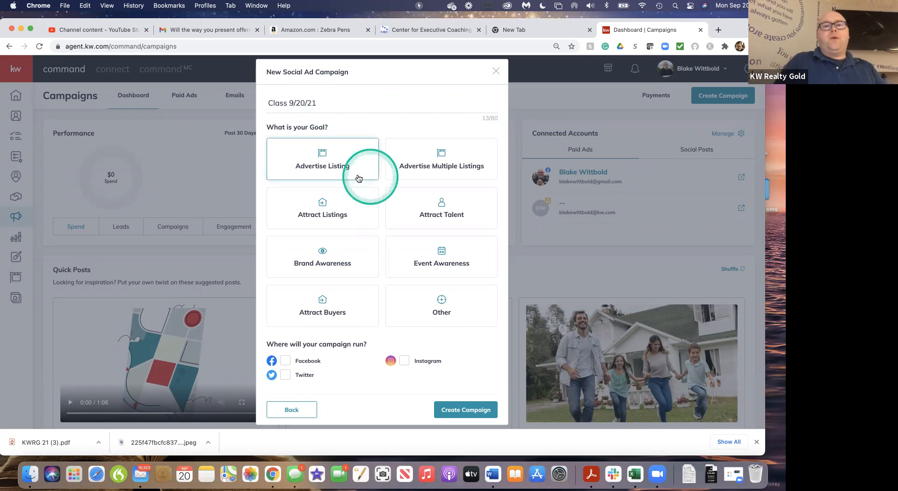
{"action": "left_click", "coordinate": [345, 202]}
{"action": "left_click", "coordinate": [346, 164]}
{"action": "left_click", "coordinate": [344, 206]}
{"action": "left_click", "coordinate": [343, 321]}
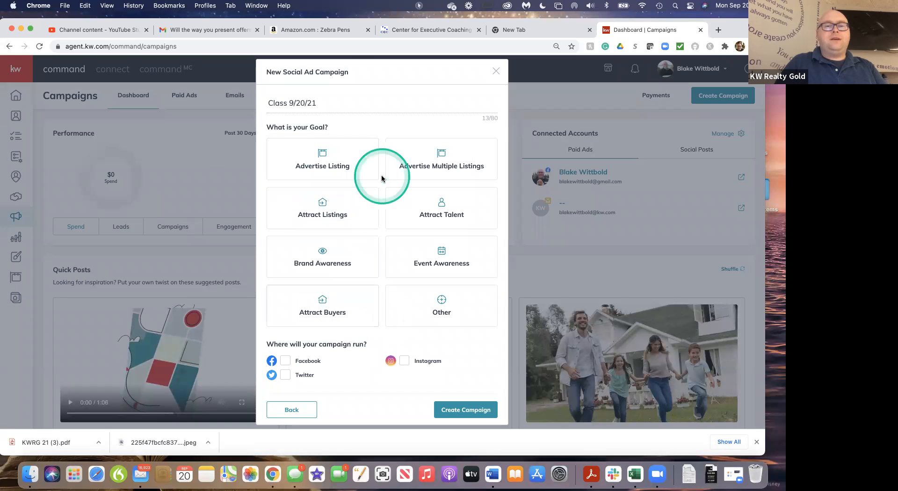
Create the campaign with the goal Advertise Listing, running on Facebook and Instagram
{"action": "left_click", "coordinate": [340, 164]}
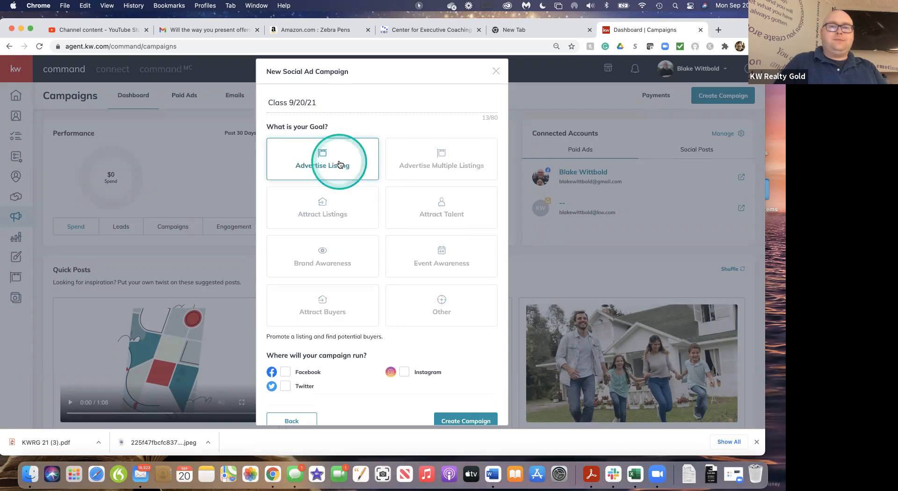
{"action": "scroll", "coordinate": [392, 336], "scroll_direction": "down", "scroll_amount": 1}
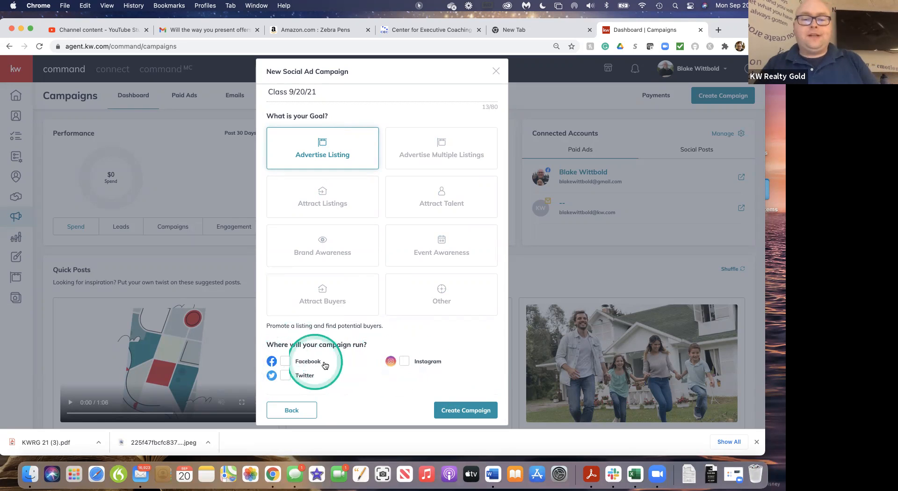
{"action": "left_click", "coordinate": [289, 363]}
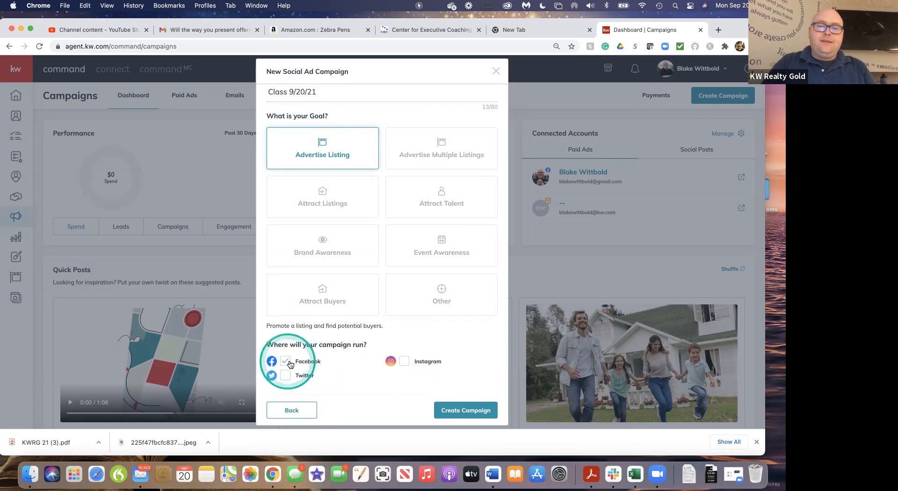
{"action": "left_click", "coordinate": [404, 363]}
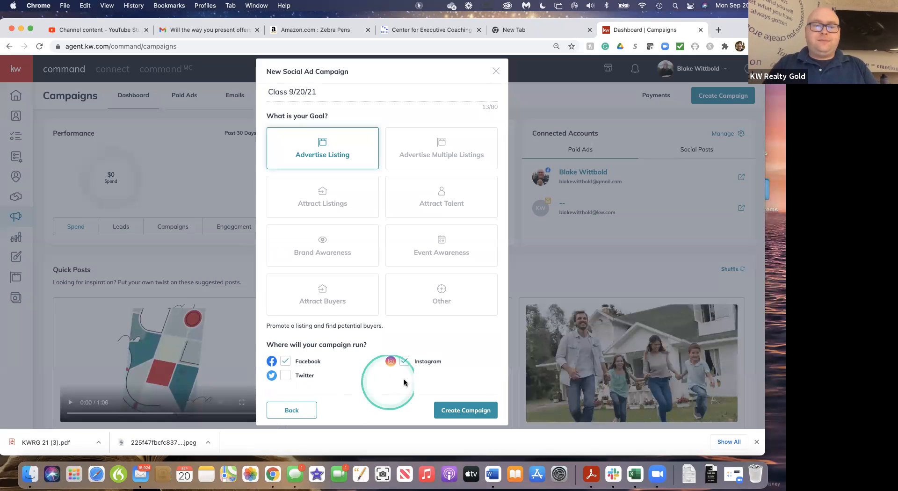
{"action": "left_click", "coordinate": [460, 410]}
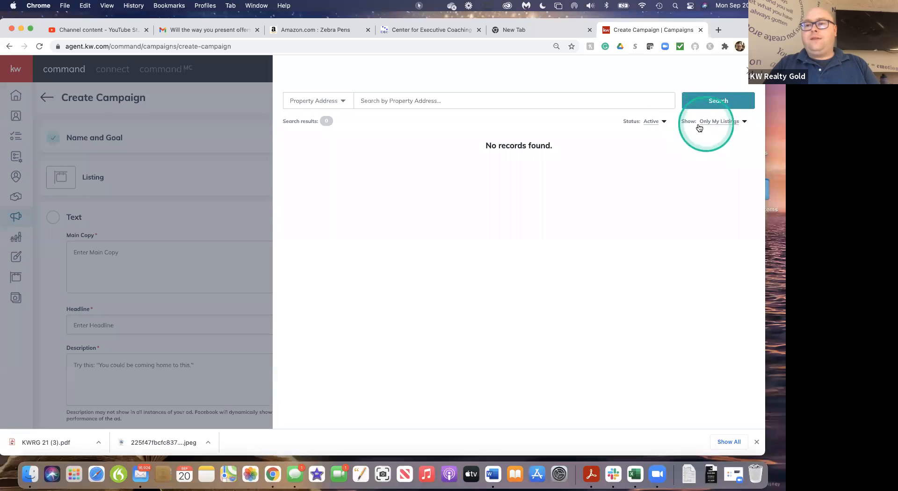
Show all listings instead of only the agent's own, and search the property addresses for "Englewood, FL"
{"action": "left_click", "coordinate": [732, 121]}
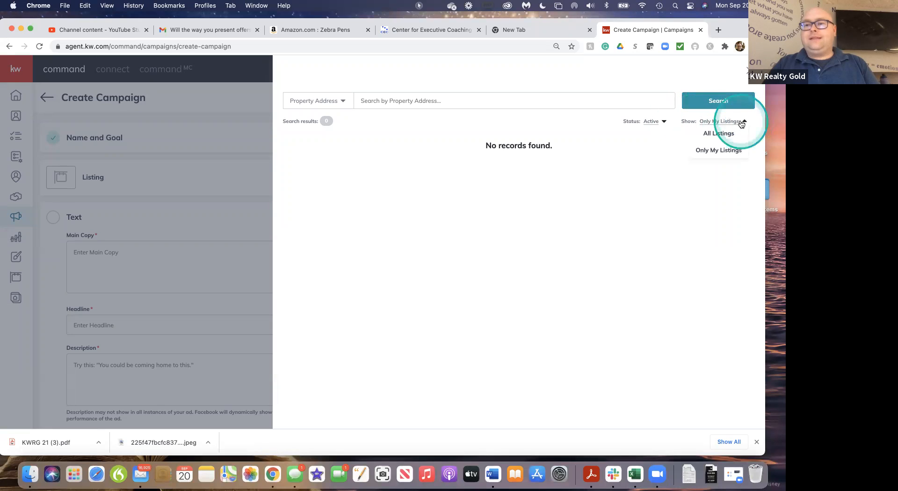
{"action": "left_click", "coordinate": [719, 134]}
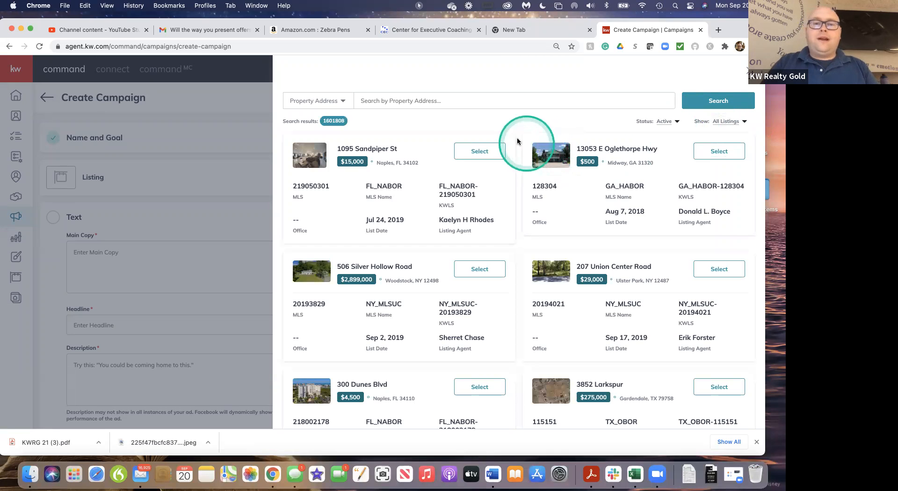
{"action": "left_click", "coordinate": [460, 105]}
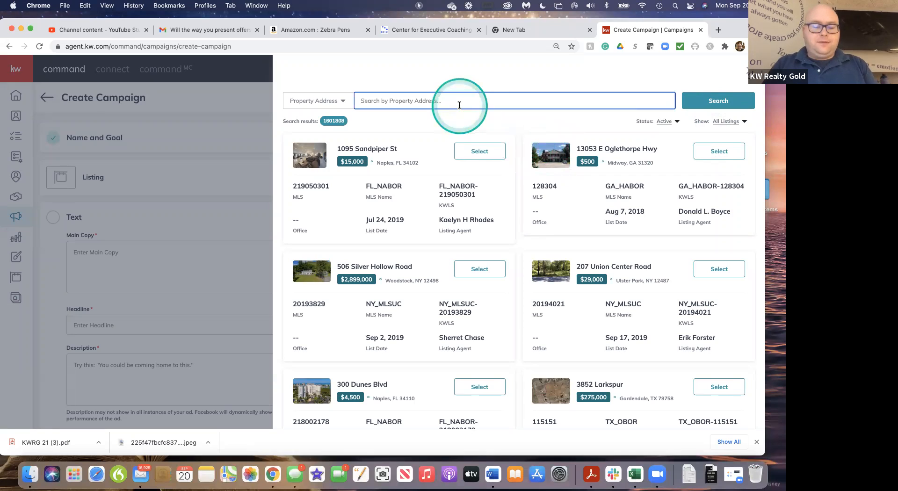
{"action": "type", "text": "Englewood, FL"}
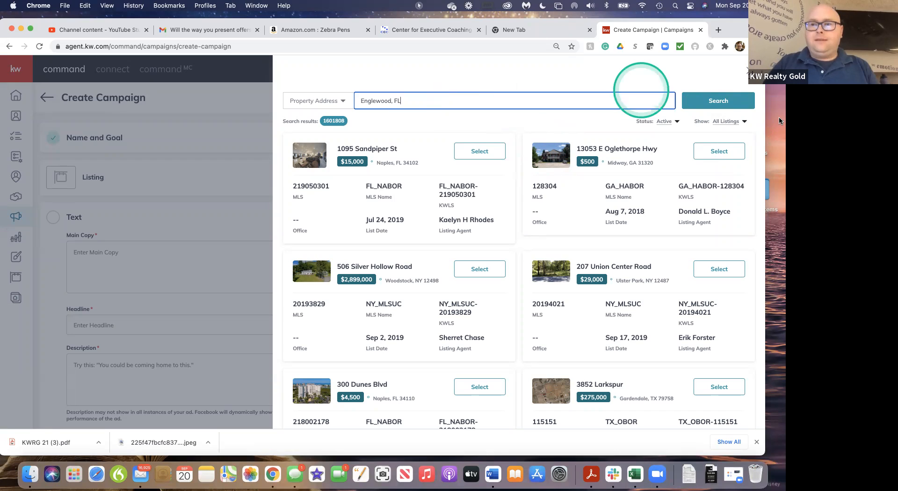
{"action": "left_click", "coordinate": [713, 106]}
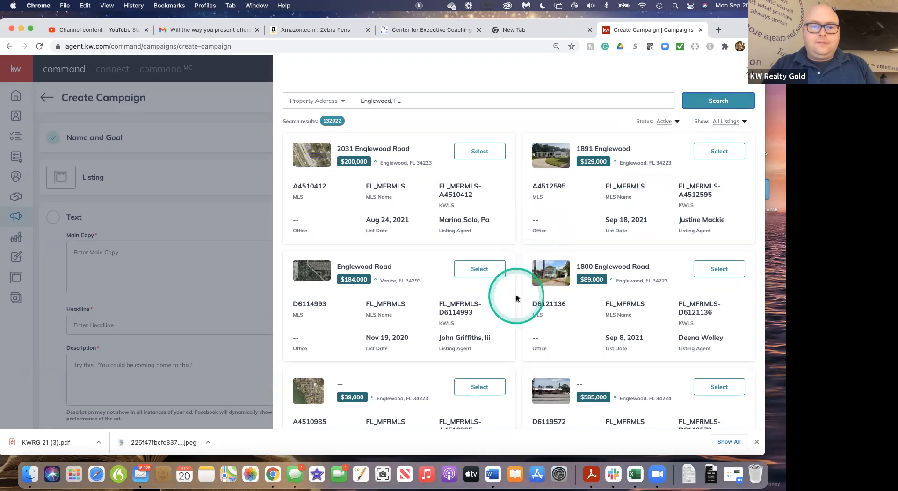
Look through the Englewood listing results for a suitable property and continue to the second page of results
{"action": "scroll", "coordinate": [516, 298], "scroll_direction": "down", "scroll_amount": 10}
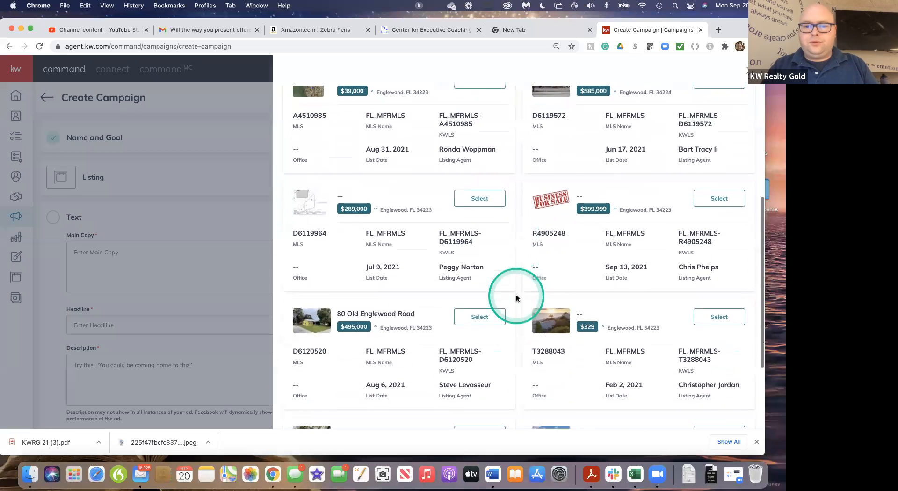
{"action": "scroll", "coordinate": [517, 298], "scroll_direction": "down", "scroll_amount": 3}
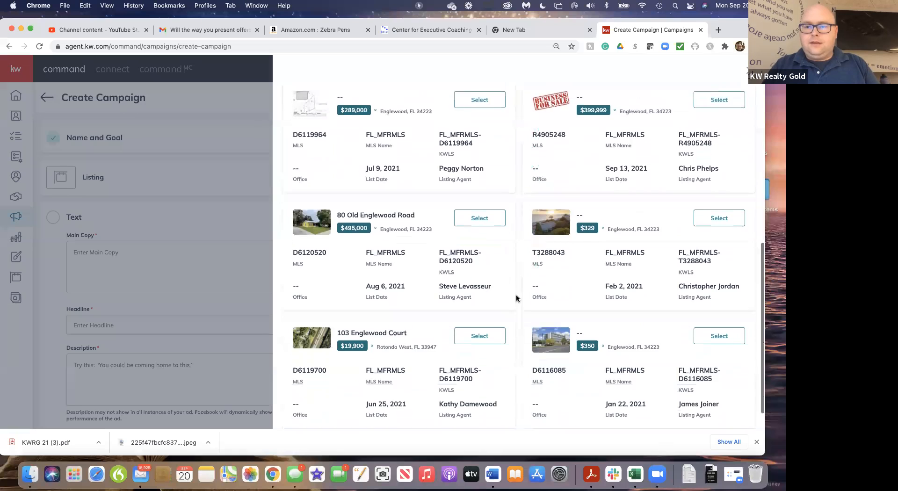
{"action": "scroll", "coordinate": [516, 298], "scroll_direction": "down", "scroll_amount": 1}
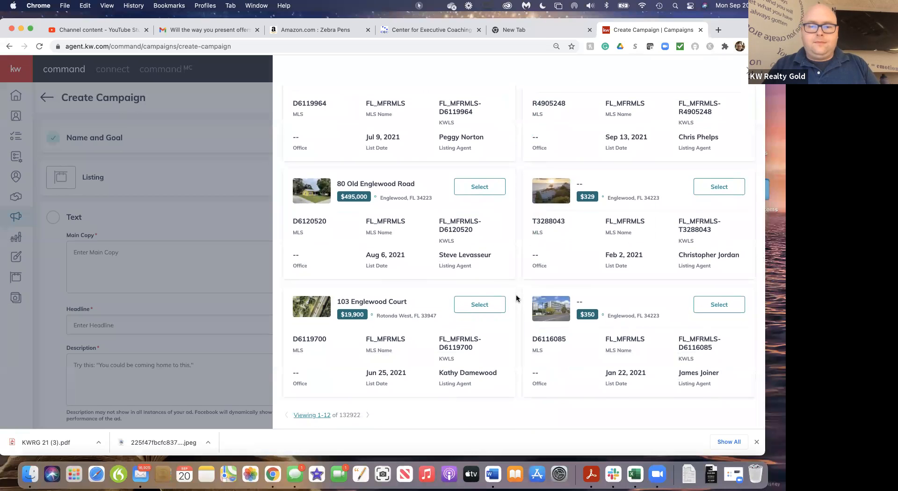
{"action": "scroll", "coordinate": [517, 298], "scroll_direction": "up", "scroll_amount": 1}
{"action": "scroll", "coordinate": [517, 298], "scroll_direction": "down", "scroll_amount": 1}
{"action": "scroll", "coordinate": [517, 299], "scroll_direction": "up", "scroll_amount": 1}
{"action": "scroll", "coordinate": [516, 297], "scroll_direction": "down", "scroll_amount": 1}
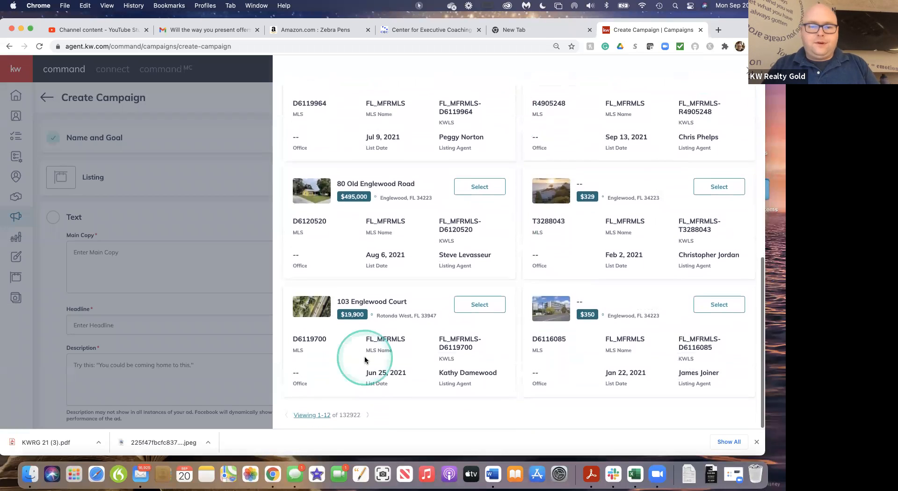
{"action": "left_click", "coordinate": [366, 415]}
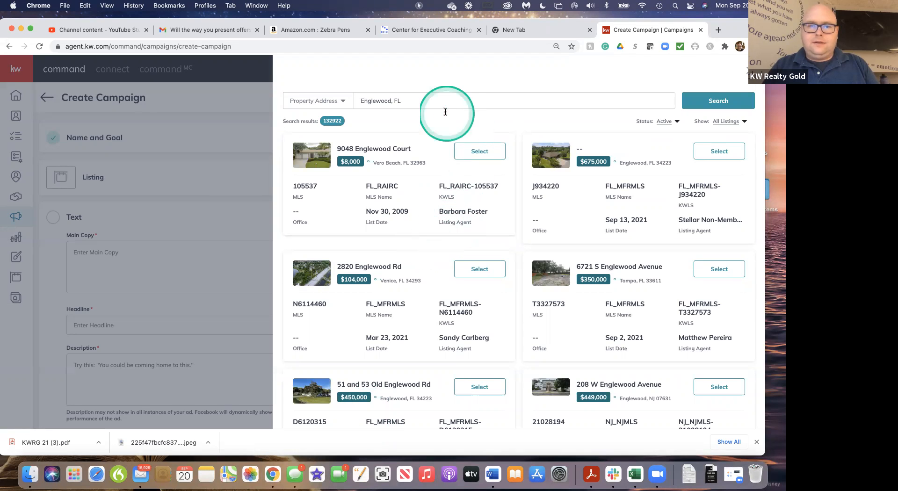
Search for "Eagle Preserve, Englewood, FL", select the $1,399,000 Eagle Preserve listing for the campaign, and skip the guided tour
{"action": "left_click", "coordinate": [419, 108]}
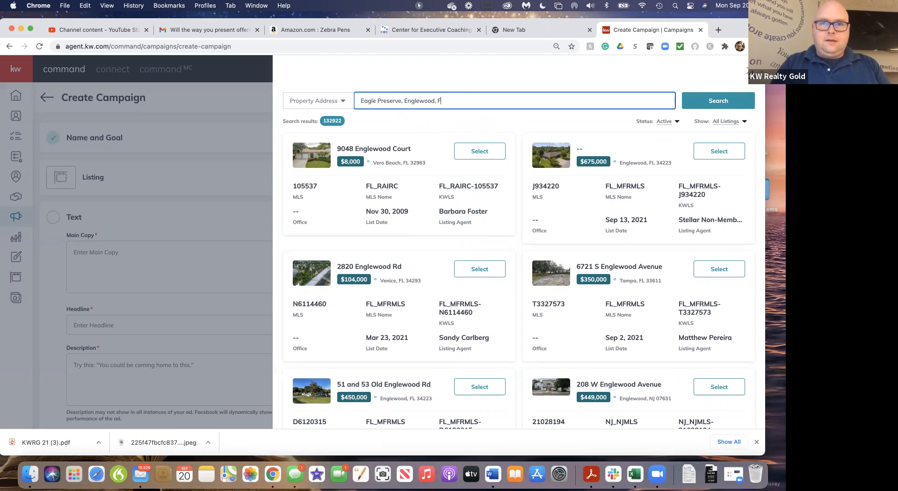
{"action": "type", "text": "L"}
{"action": "left_click", "coordinate": [423, 119]}
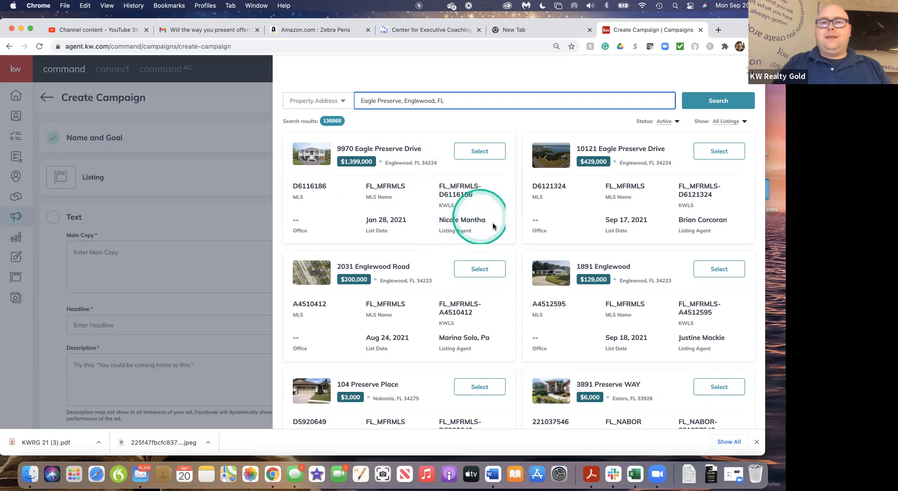
{"action": "left_click", "coordinate": [476, 155]}
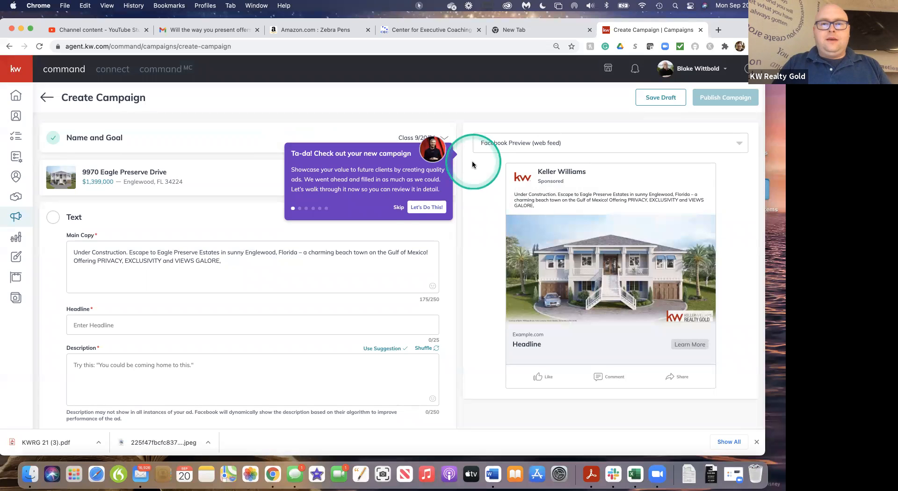
{"action": "left_click", "coordinate": [401, 207]}
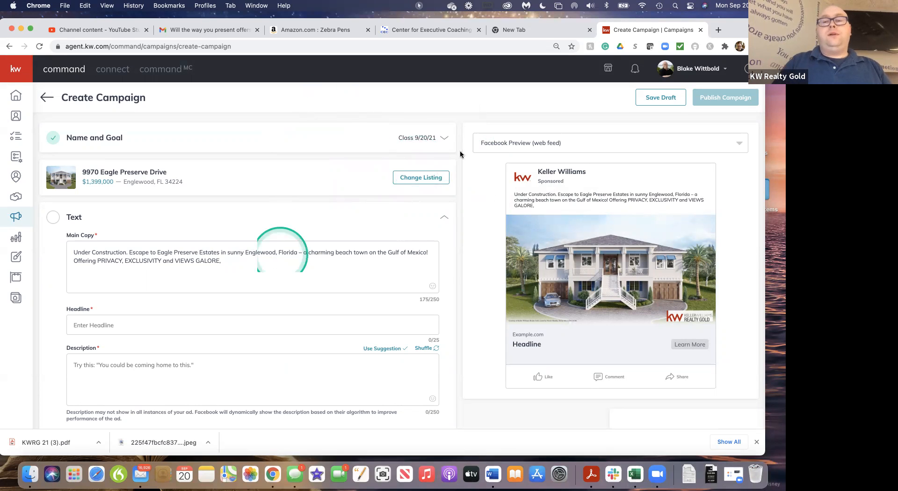
Edit the ad's main copy: remove the opening "Under Construction." and end the text with a period after "VIEWS GALORE"
{"action": "scroll", "coordinate": [366, 187], "scroll_direction": "down", "scroll_amount": 5}
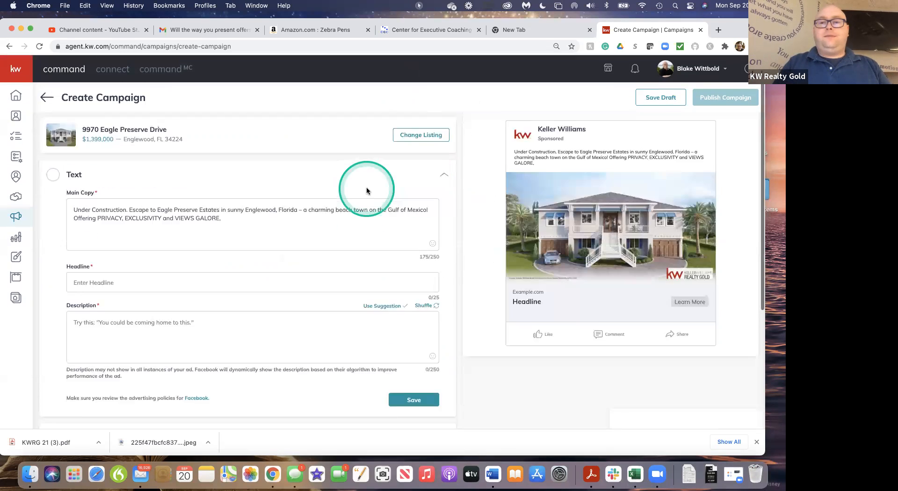
{"action": "scroll", "coordinate": [367, 189], "scroll_direction": "up", "scroll_amount": 5}
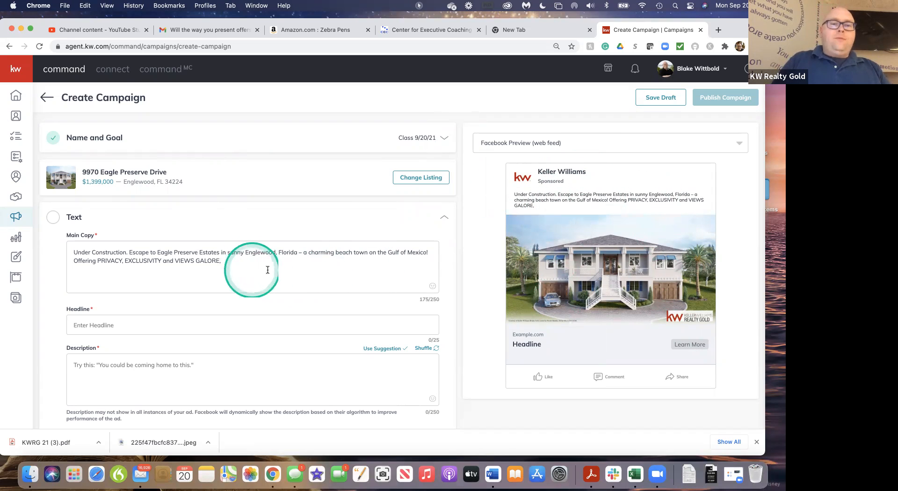
{"action": "scroll", "coordinate": [268, 270], "scroll_direction": "down", "scroll_amount": 2}
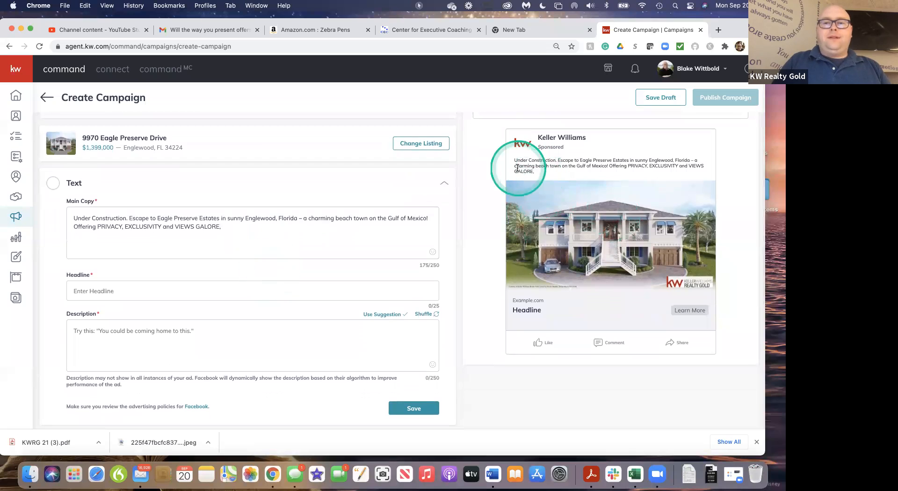
{"action": "left_click", "coordinate": [227, 228]}
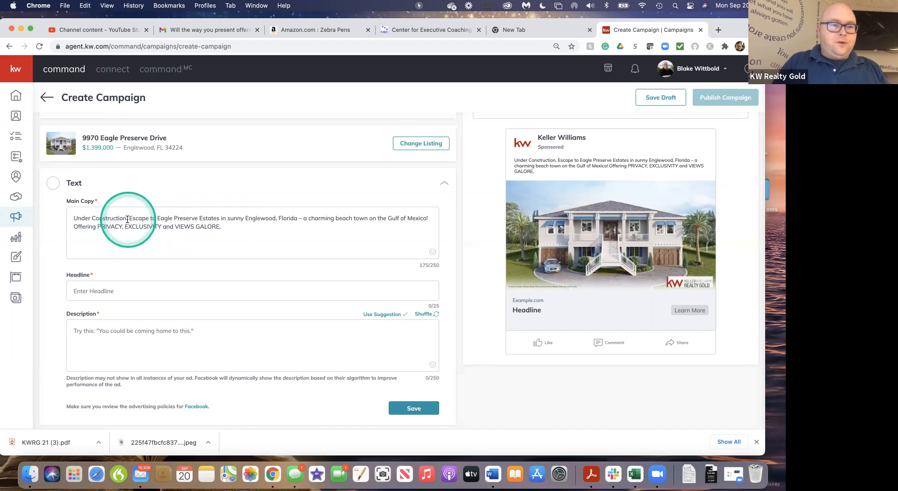
{"action": "left_click_drag", "start_coordinate": [129, 219], "coordinate": [73, 219]}
{"action": "key", "text": "BackSpace"}
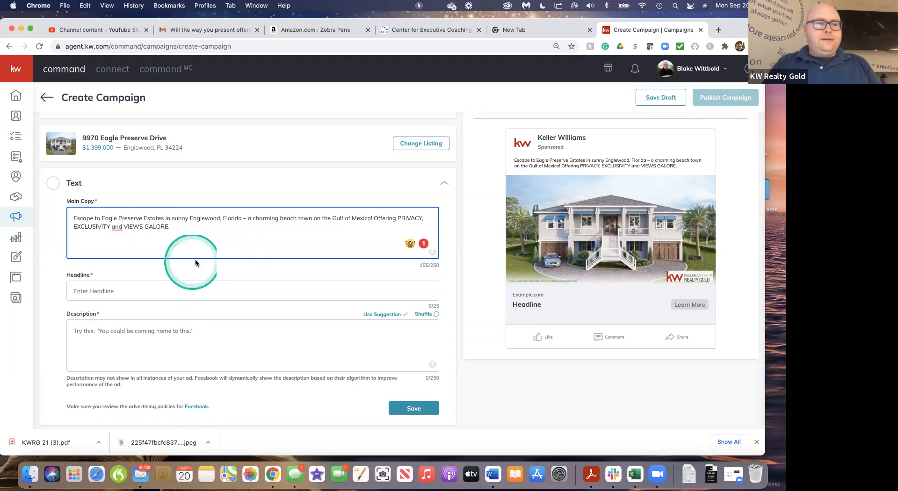
Enter "Stunning Views" as the beginning of the ad headline, using the spelling suggestion to correct "Stunning"
{"action": "left_click", "coordinate": [119, 292]}
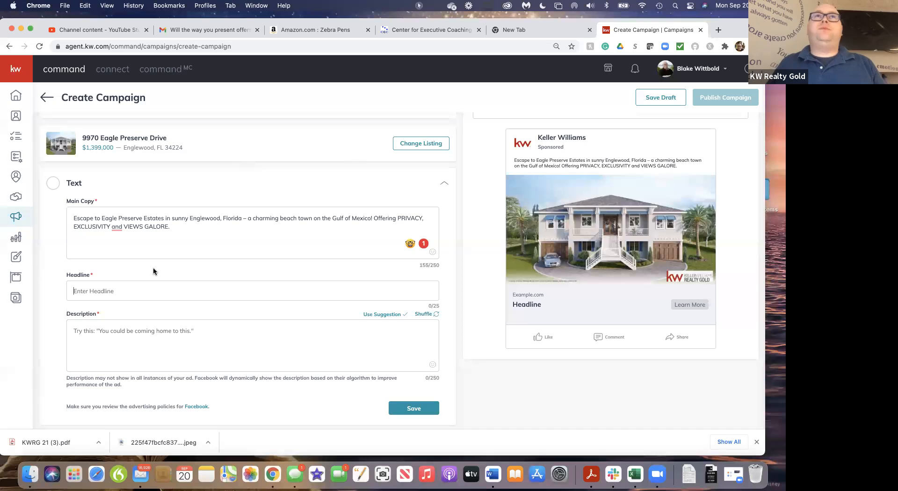
{"action": "type", "text": "Stunnig"}
{"action": "key", "text": "BackSpace"}
{"action": "key", "text": "BackSpace"}
{"action": "key", "text": "BackSpace"}
{"action": "key", "text": "BackSpace"}
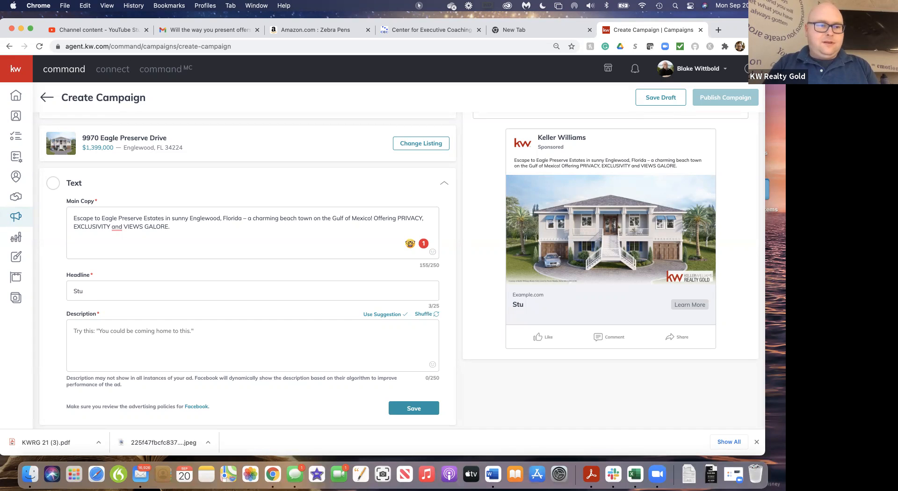
{"action": "type", "text": "ing"}
{"action": "left_click", "coordinate": [86, 290]}
{"action": "right_click", "coordinate": [86, 290]}
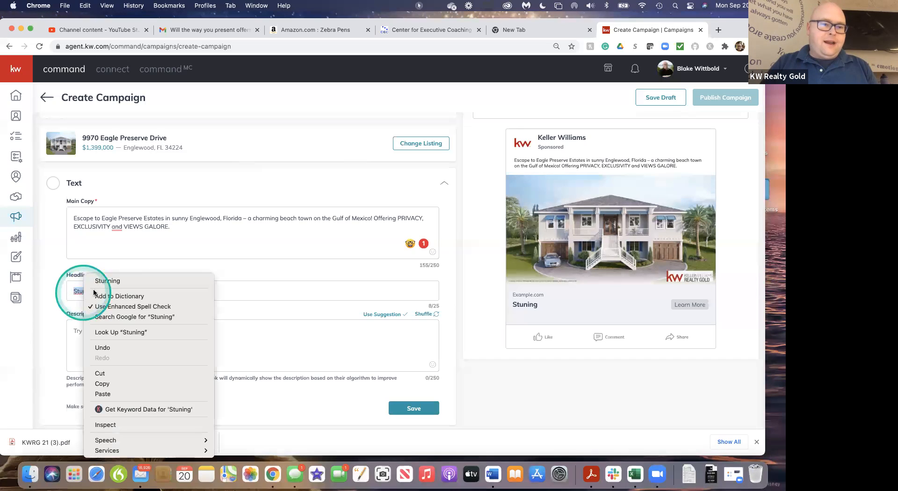
{"action": "left_click", "coordinate": [108, 281]}
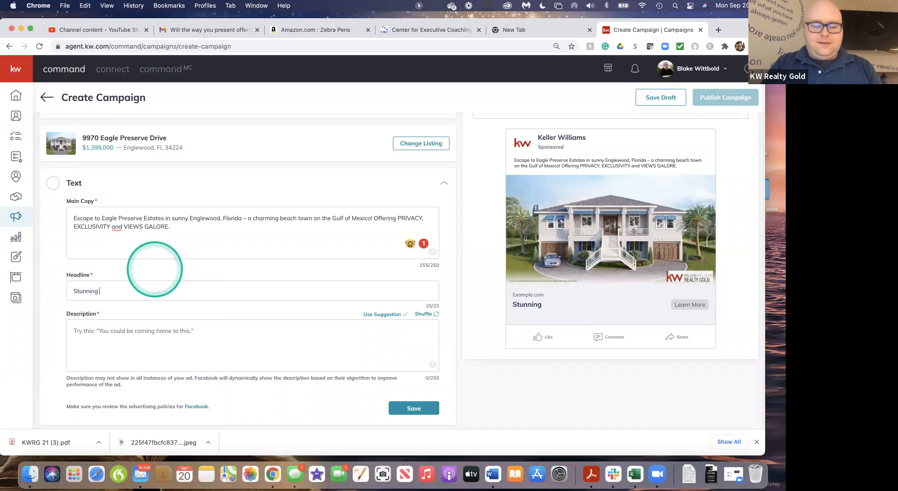
{"action": "type", "text": "Views"}
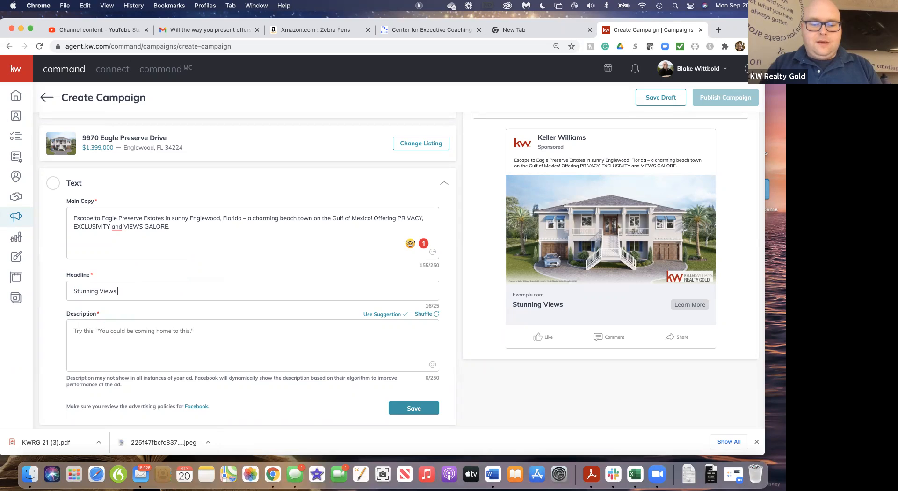
{"action": "type", "text": "in"}
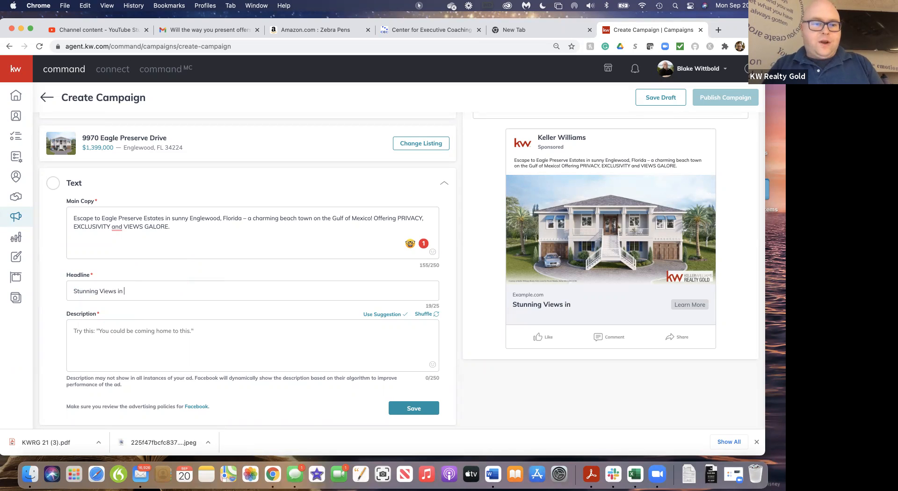
{"action": "type", "text": "tranqui"}
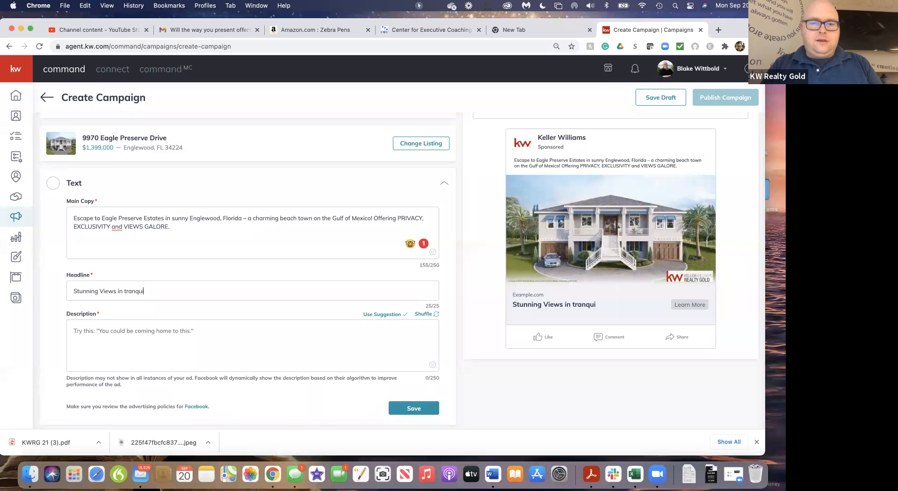
{"action": "key", "text": "BackSpace"}
{"action": "key", "text": "BackSpace"}
{"action": "key", "text": "BackSpace"}
{"action": "key", "text": "BackSpace"}
{"action": "key", "text": "BackSpace"}
{"action": "key", "text": "BackSpace"}
{"action": "key", "text": "BackSpace"}
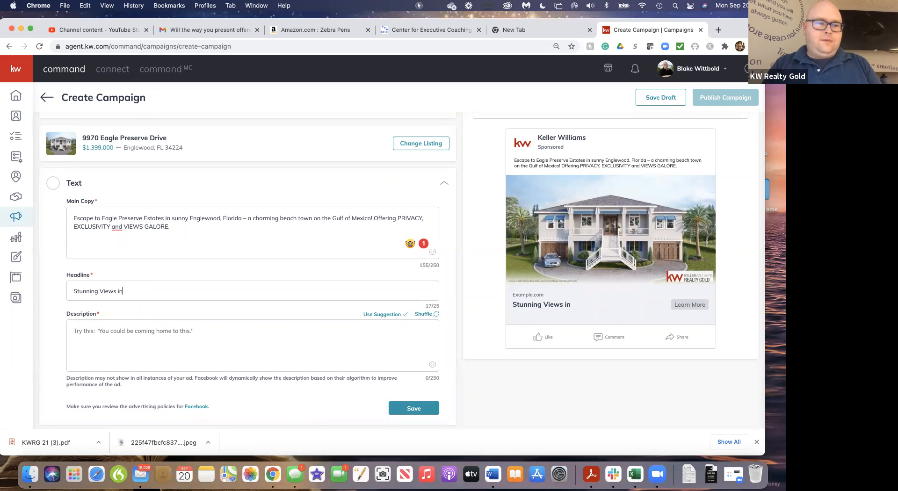
{"action": "key", "text": "BackSpace"}
{"action": "key", "text": "BackSpace"}
Complete the headline with "All Around" and enter the description "Click the Learn More Button Now!"
{"action": "type", "text": "A"}
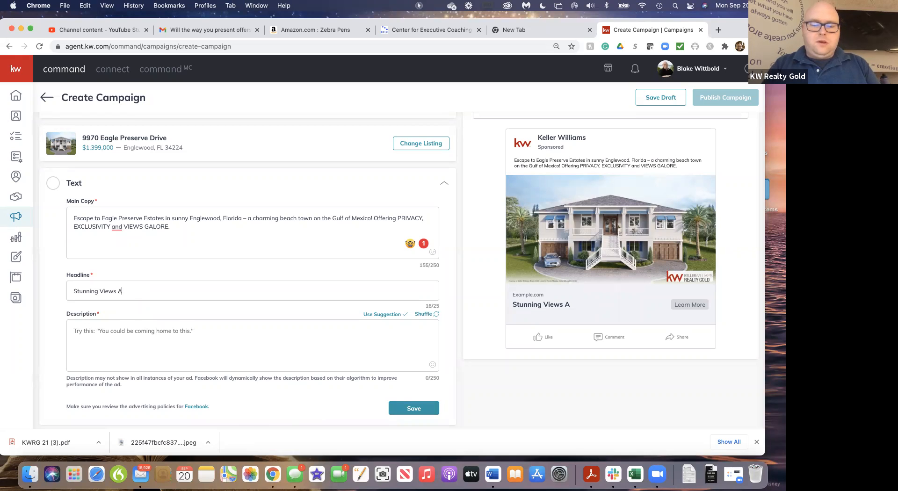
{"action": "type", "text": "ll Around"}
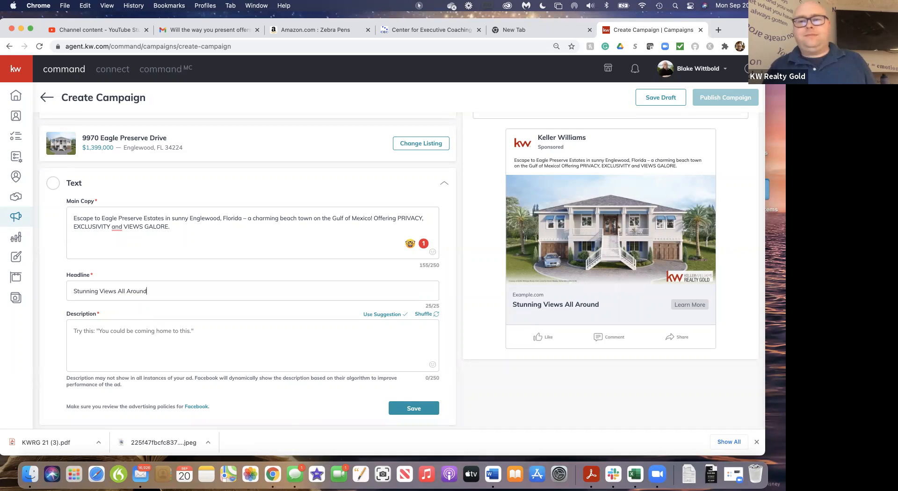
{"action": "left_click", "coordinate": [114, 333]}
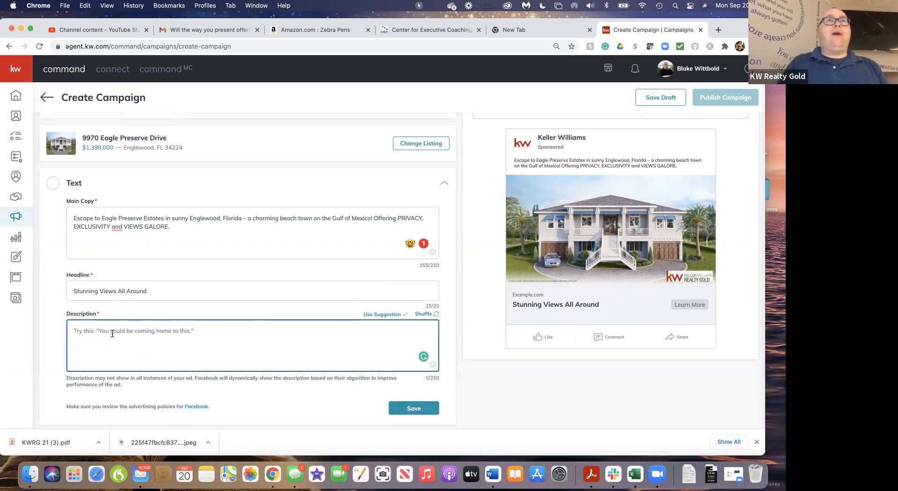
{"action": "type", "text": "Click the Learn More Button Now"}
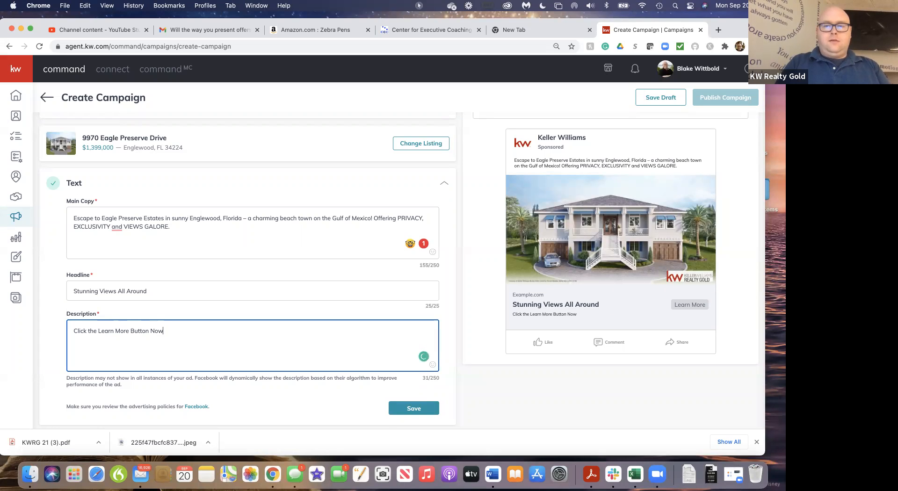
{"action": "type", "text": "!"}
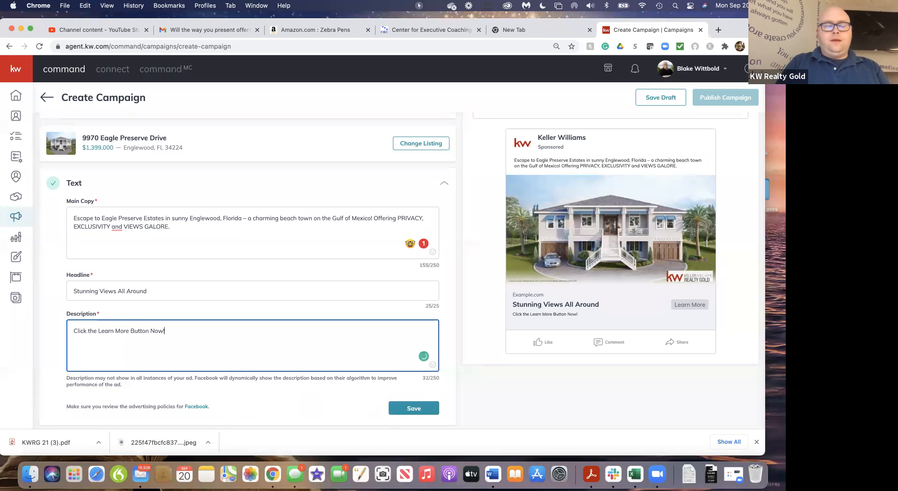
Search the emoji picker for "arrow" and add the right-arrow emoji to the end of the ad description
{"action": "left_click", "coordinate": [433, 366]}
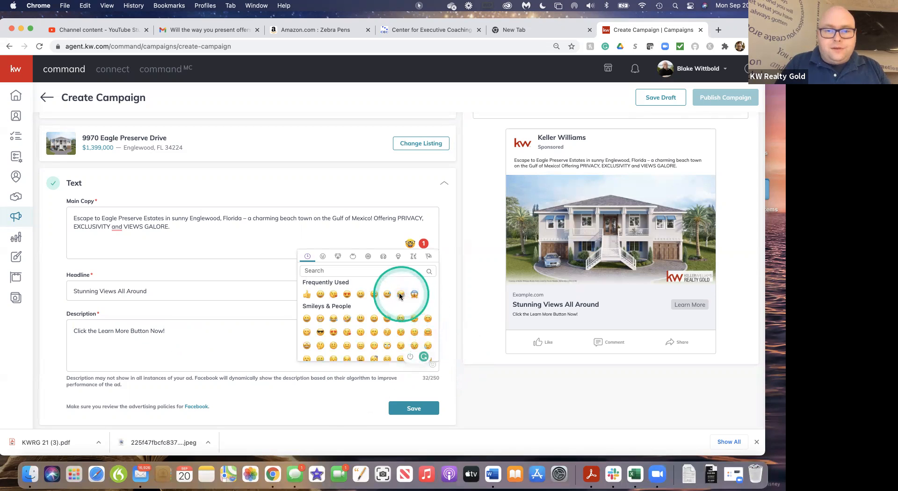
{"action": "scroll", "coordinate": [378, 301], "scroll_direction": "down", "scroll_amount": 2}
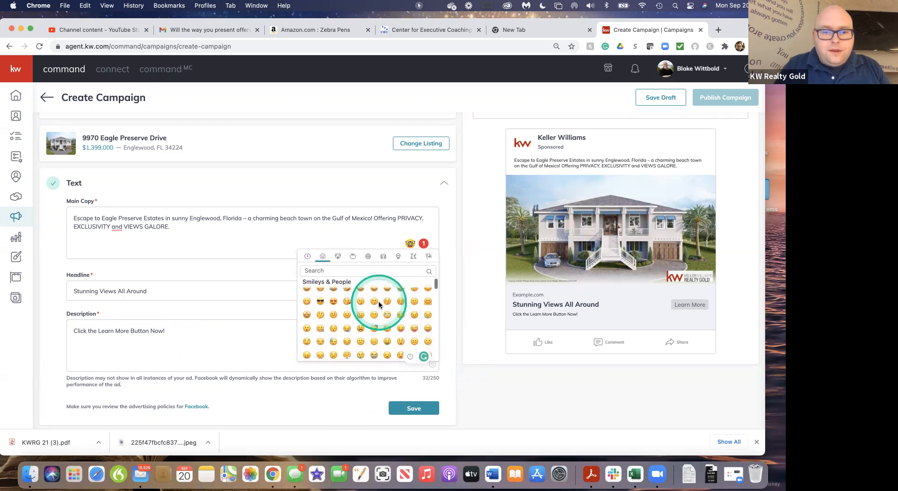
{"action": "scroll", "coordinate": [377, 301], "scroll_direction": "down", "scroll_amount": 5}
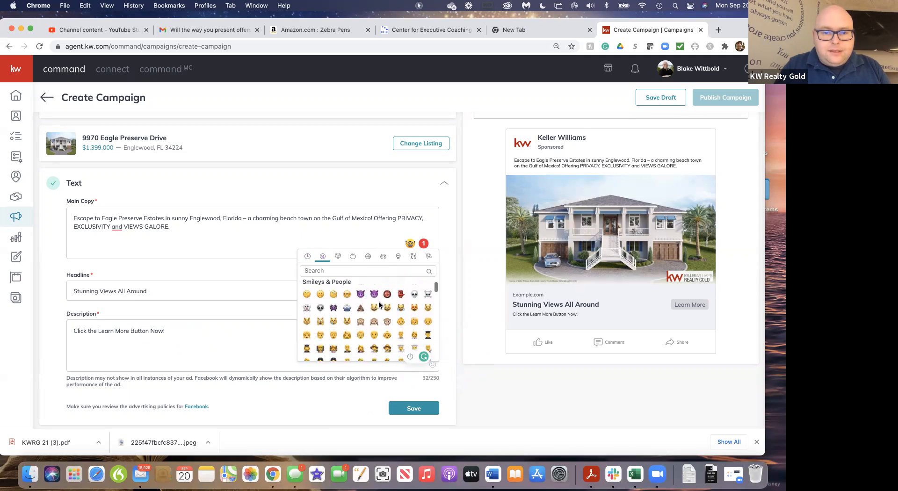
{"action": "scroll", "coordinate": [378, 301], "scroll_direction": "down", "scroll_amount": 5}
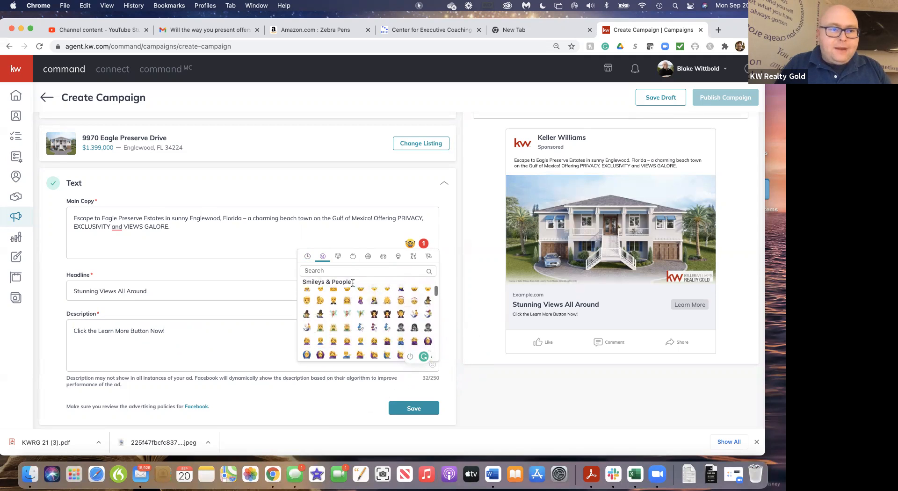
{"action": "scroll", "coordinate": [371, 315], "scroll_direction": "up", "scroll_amount": 3}
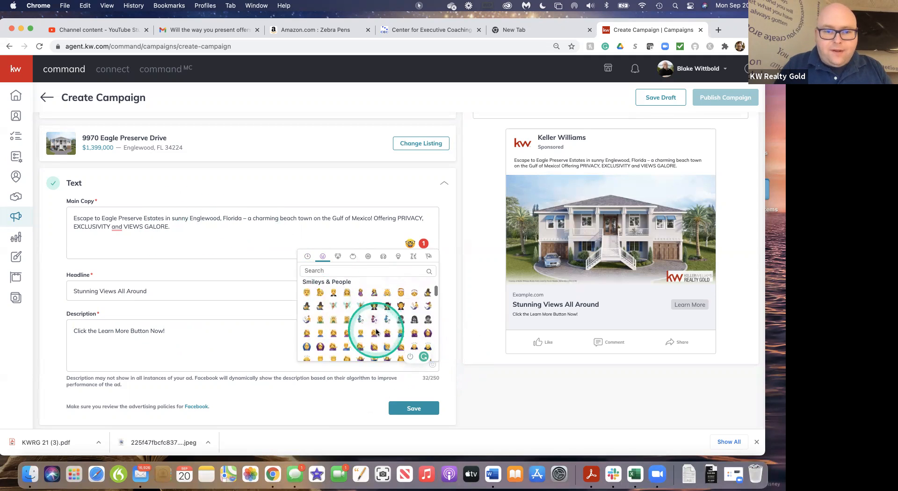
{"action": "left_click", "coordinate": [328, 270]}
{"action": "type", "text": "arrow"}
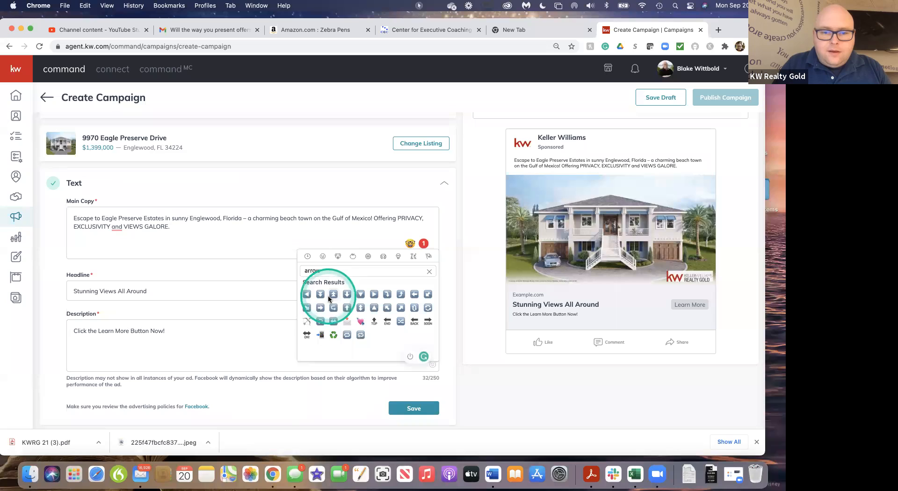
{"action": "left_click", "coordinate": [321, 306]}
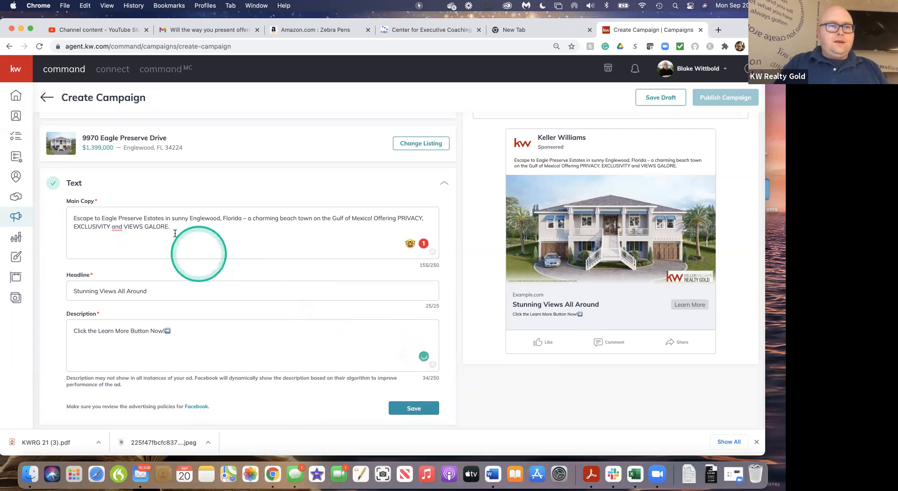
Search the emojis for "beach" and add the beach umbrella emoji after "VIEWS GALORE." in the main copy
{"action": "left_click", "coordinate": [372, 218]}
{"action": "left_click", "coordinate": [225, 234]}
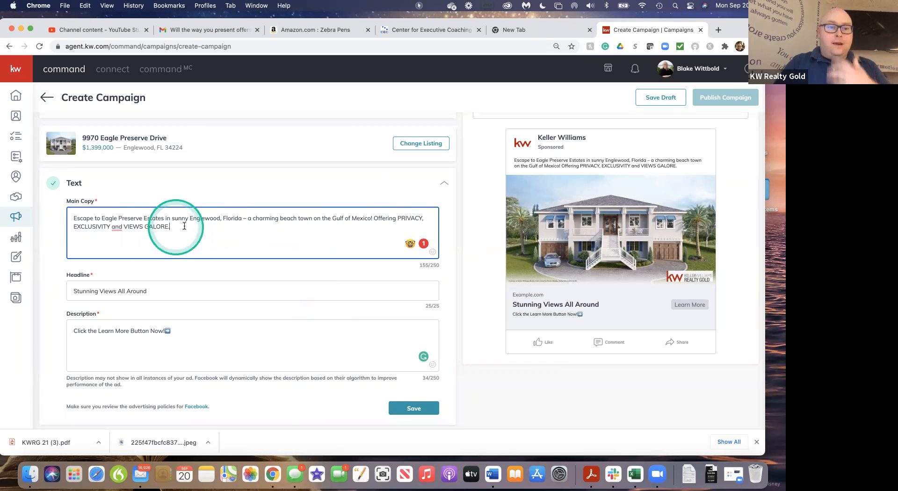
{"action": "left_click", "coordinate": [433, 253]}
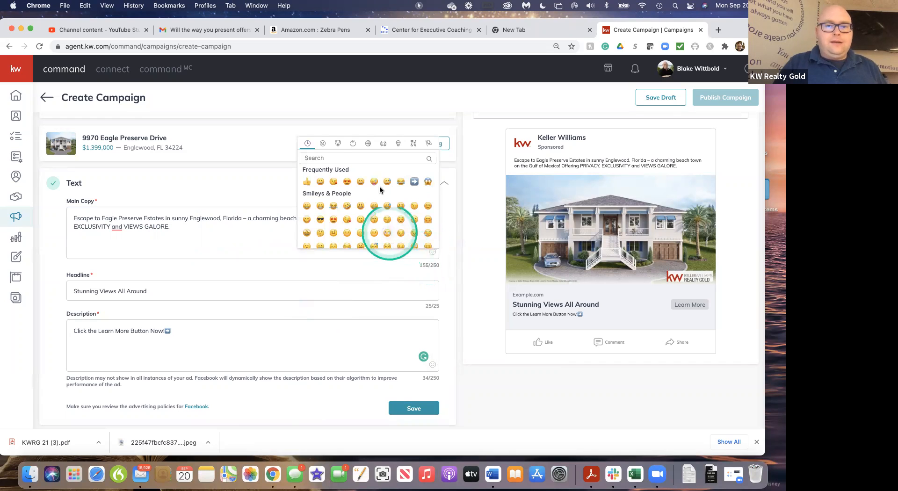
{"action": "left_click", "coordinate": [357, 156]}
{"action": "type", "text": "beach"}
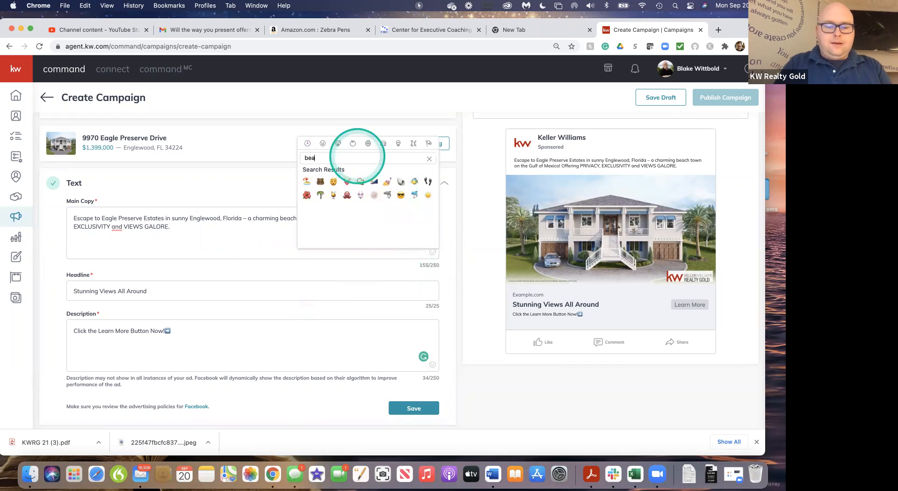
{"action": "left_click", "coordinate": [307, 182]}
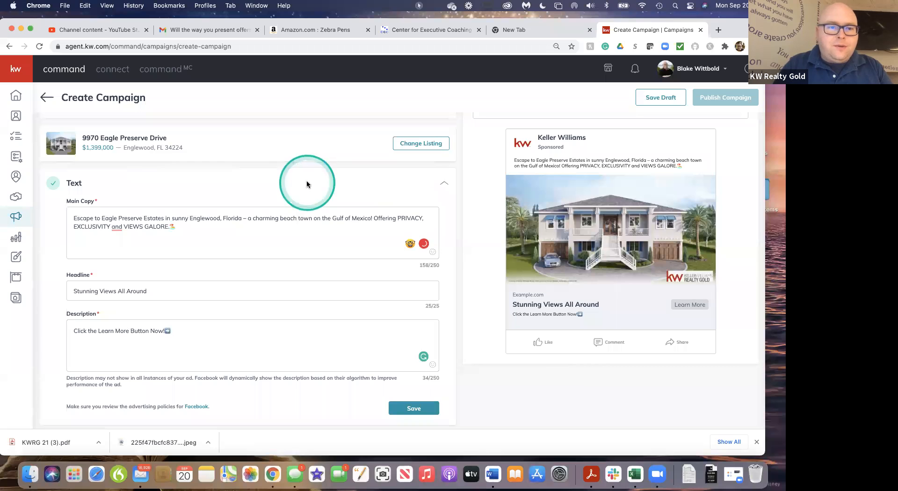
Add the surprised-face emoji, found by searching "wow", and the heart-eyes emoji to the end of the main copy
{"action": "left_click", "coordinate": [432, 252]}
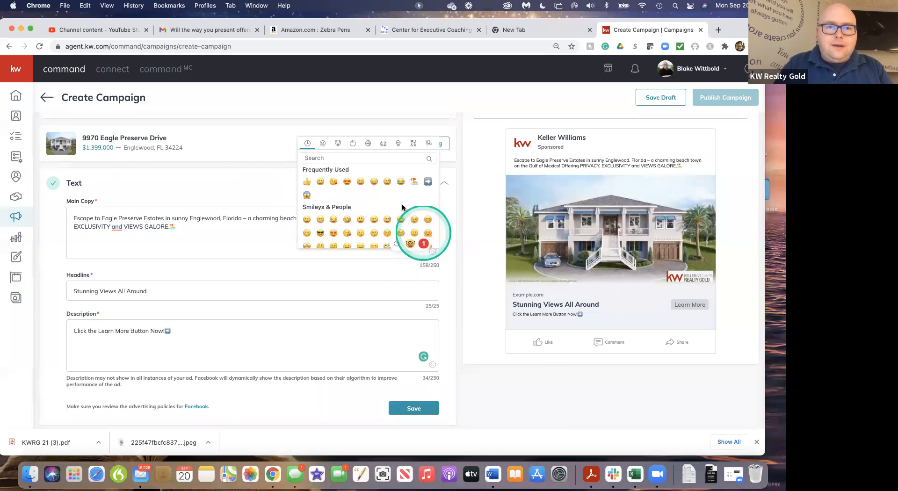
{"action": "left_click", "coordinate": [365, 158]}
{"action": "type", "text": "wow"}
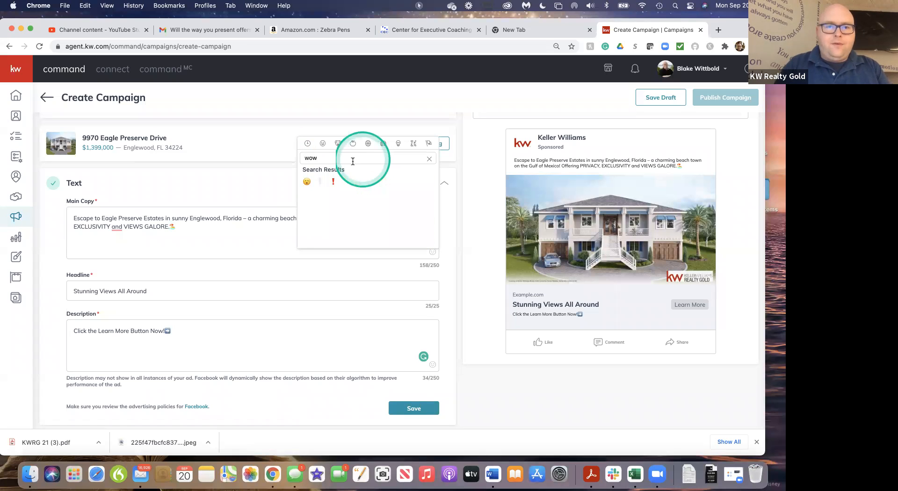
{"action": "left_click", "coordinate": [306, 182]}
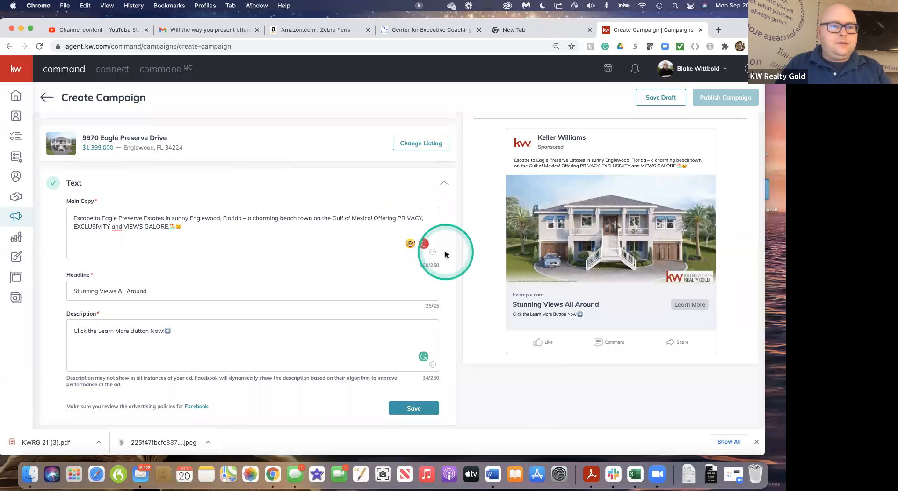
{"action": "left_click", "coordinate": [432, 253]}
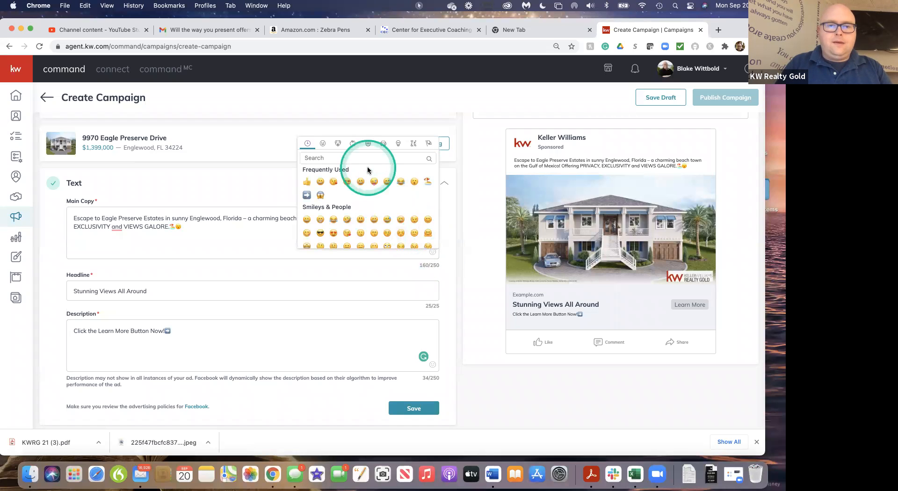
{"action": "left_click", "coordinate": [346, 181]}
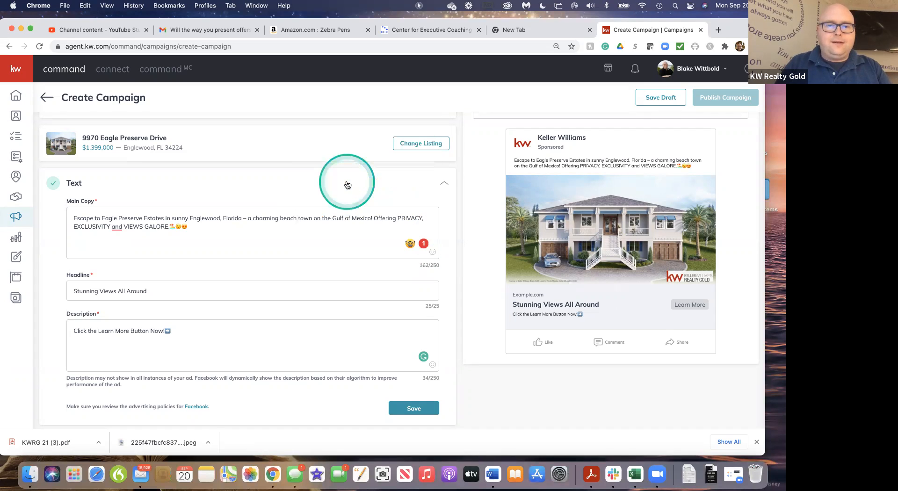
Copy the beach umbrella emoji to just after "Gulf of Mexico!" in the main copy, followed by a space
{"action": "left_click", "coordinate": [175, 226]}
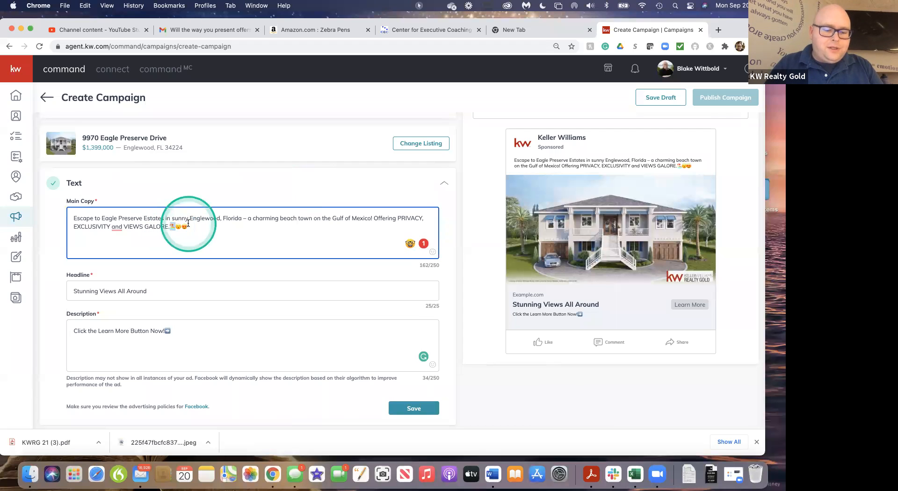
{"action": "left_click", "coordinate": [372, 218]}
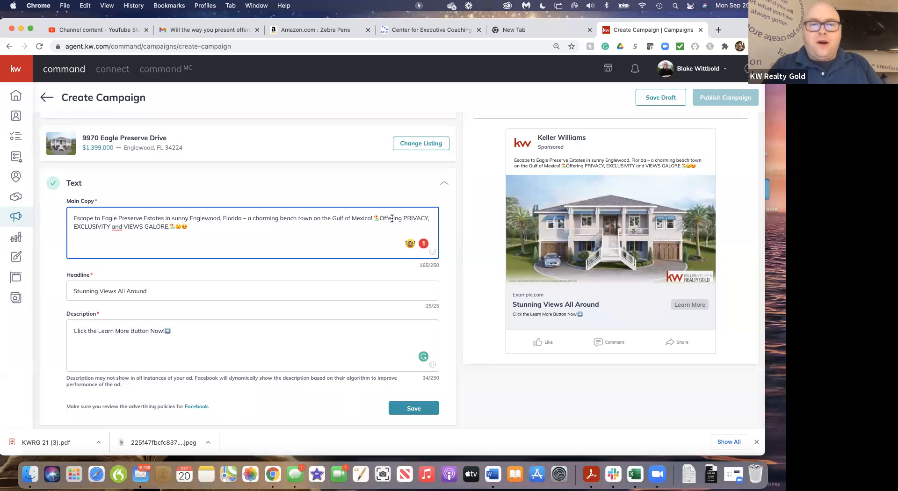
{"action": "left_click", "coordinate": [381, 218]}
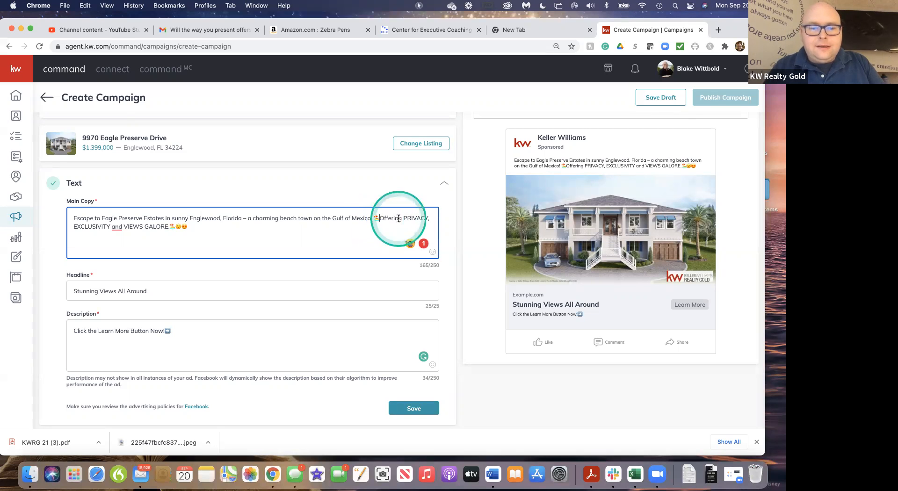
{"action": "left_click", "coordinate": [230, 247]}
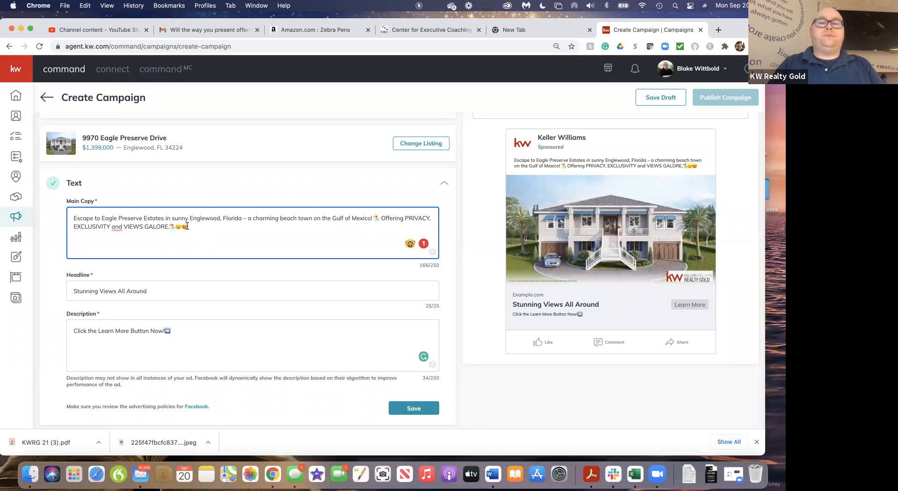
Start a new line at "Offering" and frame that sentence with the surprised and heart-eyes emojis, deleting the beach umbrella after "GALORE."
{"action": "left_click", "coordinate": [204, 219]}
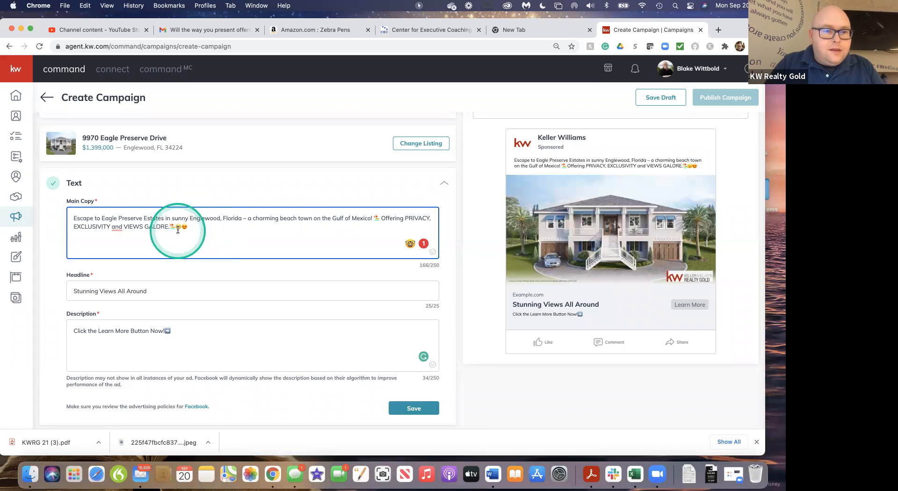
{"action": "left_click_drag", "start_coordinate": [184, 228], "coordinate": [176, 228]}
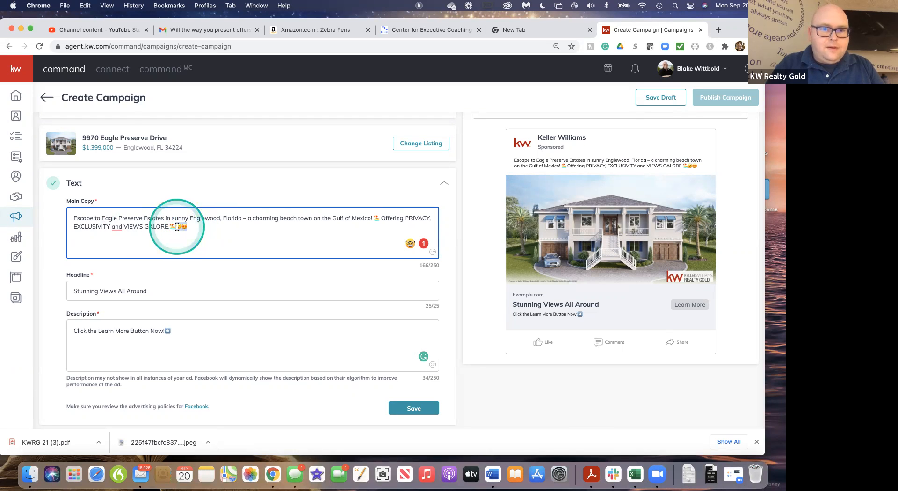
{"action": "left_click", "coordinate": [381, 217]}
{"action": "key", "text": "Return"}
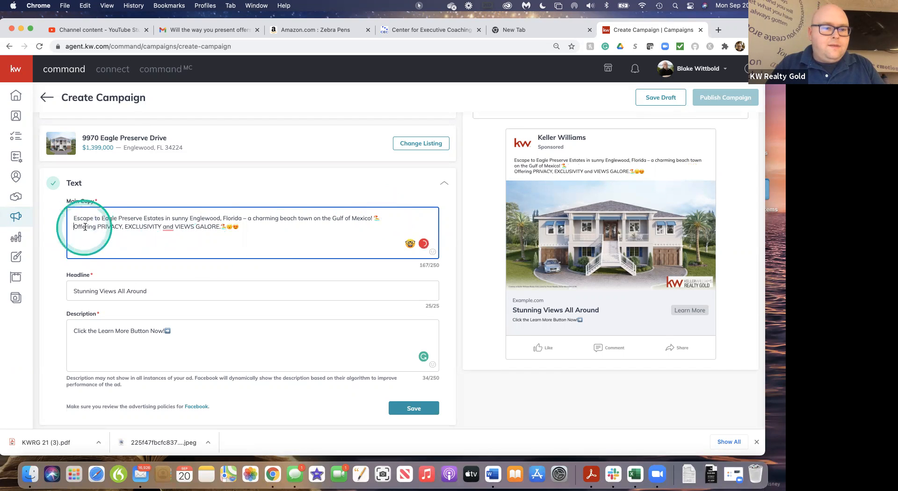
{"action": "type", "text": "😮😍"}
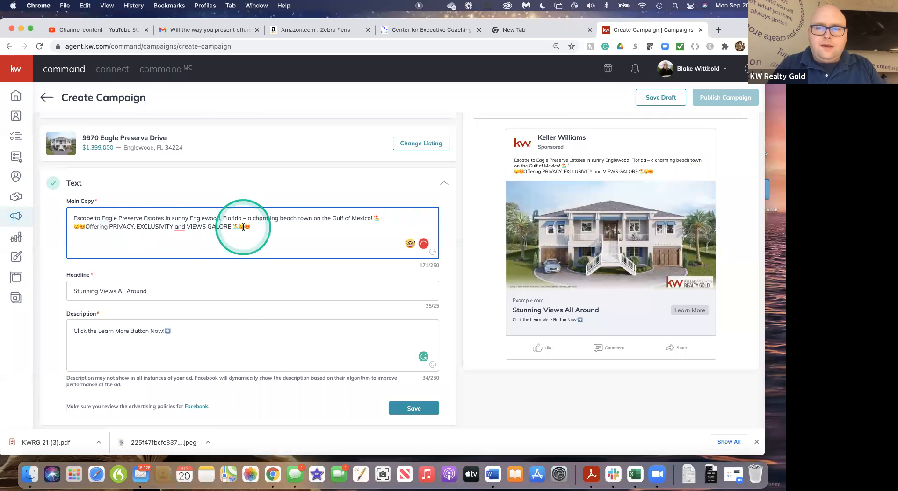
{"action": "key", "text": "BackSpace"}
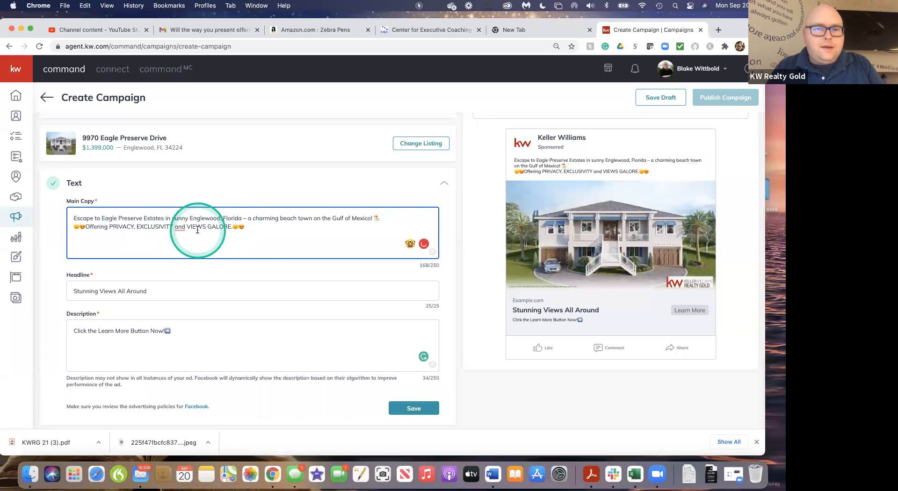
Copy the beach umbrella emoji from the end of the first line to the start of the main copy, before "Escape"
{"action": "left_click_drag", "start_coordinate": [379, 220], "coordinate": [374, 221]}
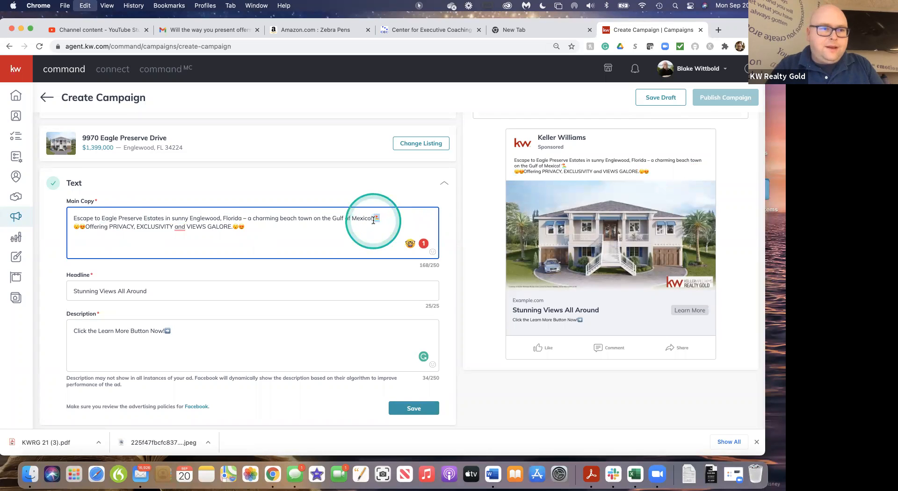
{"action": "left_click", "coordinate": [74, 218]}
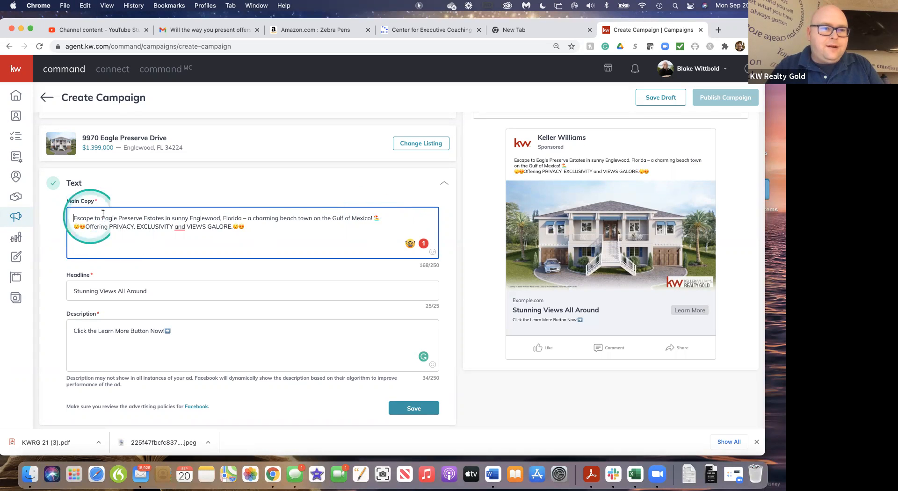
{"action": "type", "text": "⛱️"}
{"action": "left_click", "coordinate": [284, 231]}
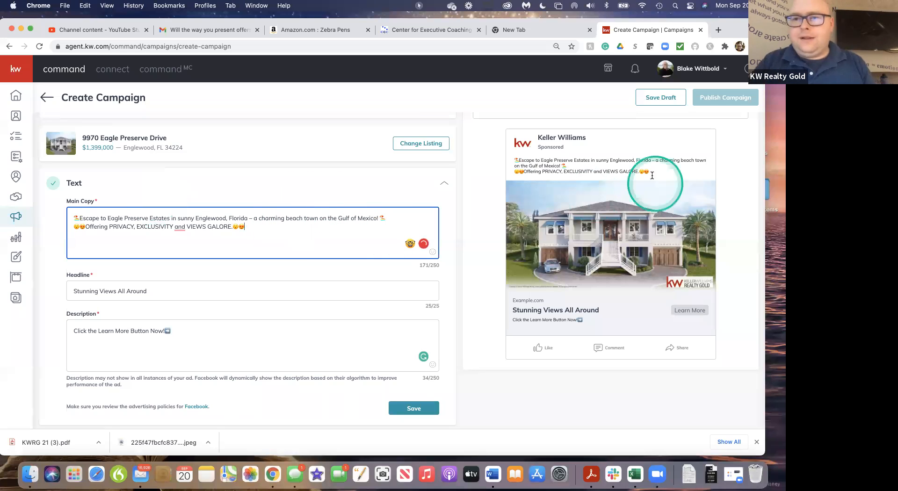
Try a line break before "a charming beach town" in the main copy and remove it again
{"action": "left_click", "coordinate": [255, 219]}
{"action": "key", "text": "Return"}
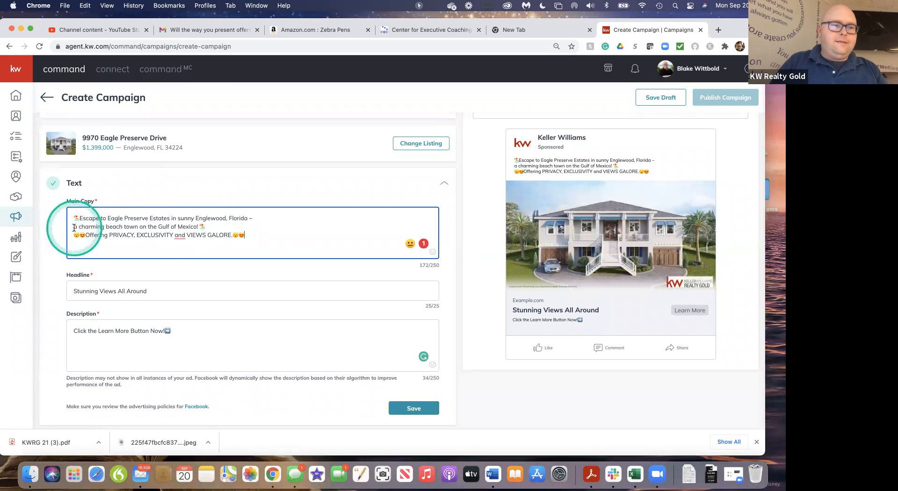
{"action": "key", "text": "BackSpace"}
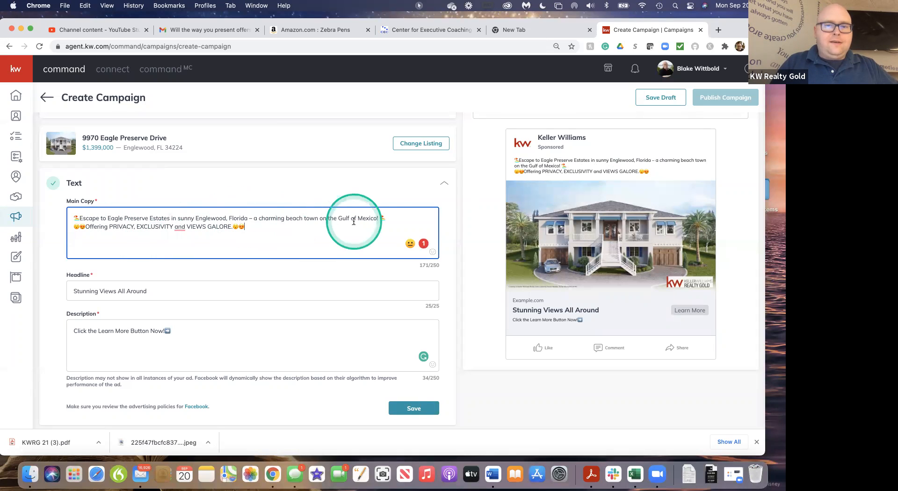
Find the red exclamation mark emoji by searching for "wow" and add it at the end of the main copy
{"action": "left_click", "coordinate": [432, 253]}
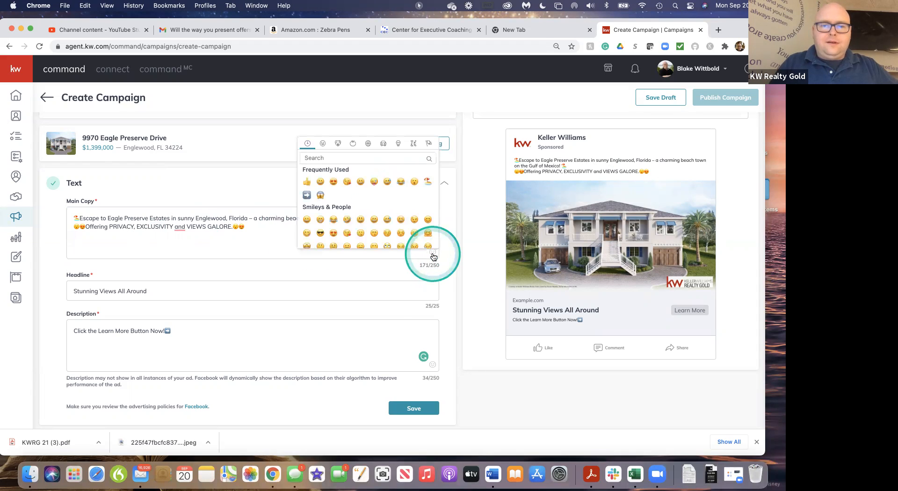
{"action": "left_click", "coordinate": [359, 160]}
{"action": "type", "text": "wow"}
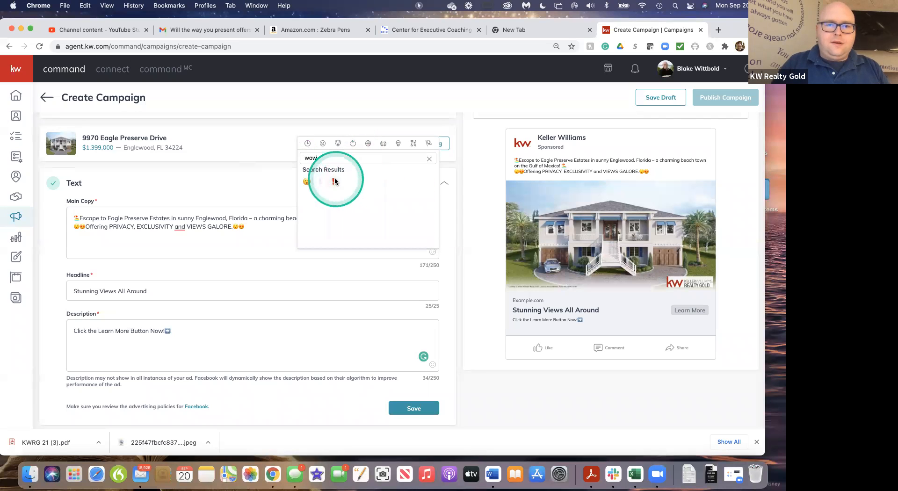
{"action": "left_click", "coordinate": [334, 181]}
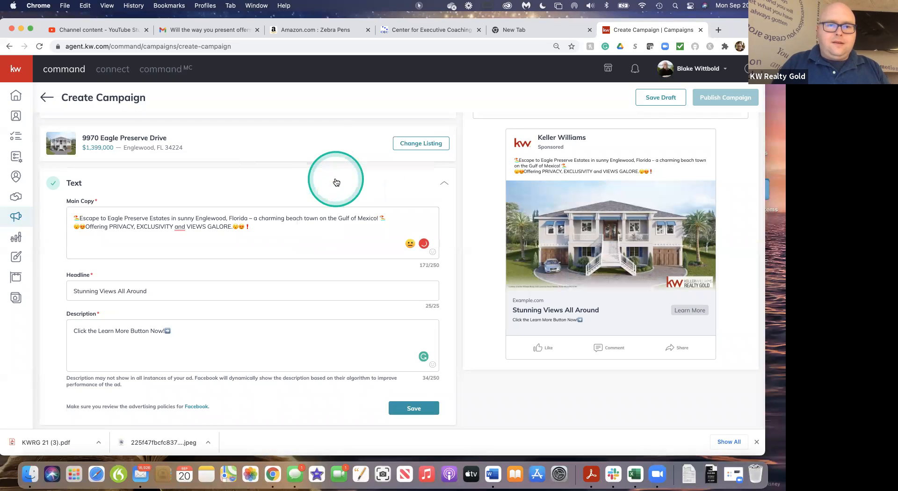
Replace the plain exclamation mark after "Gulf of Mexico" with the red exclamation mark emoji, removing that emoji from the end of the copy
{"action": "left_click", "coordinate": [248, 227]}
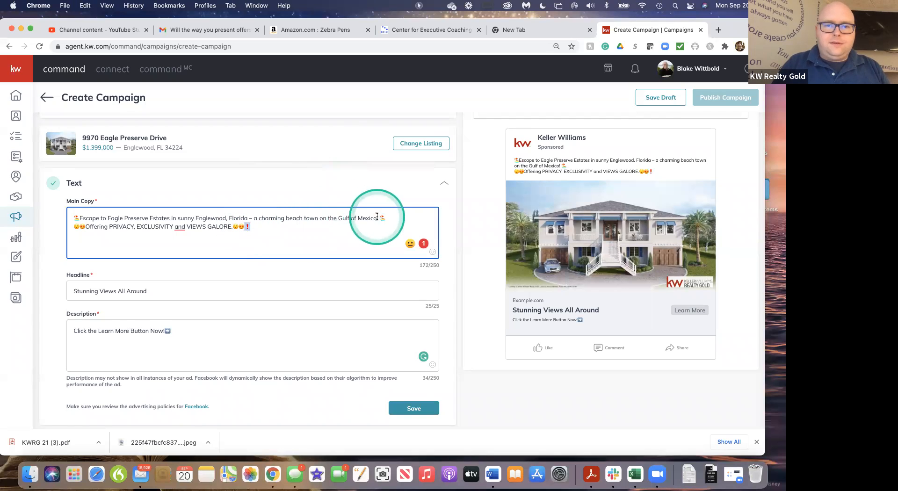
{"action": "left_click", "coordinate": [394, 218]}
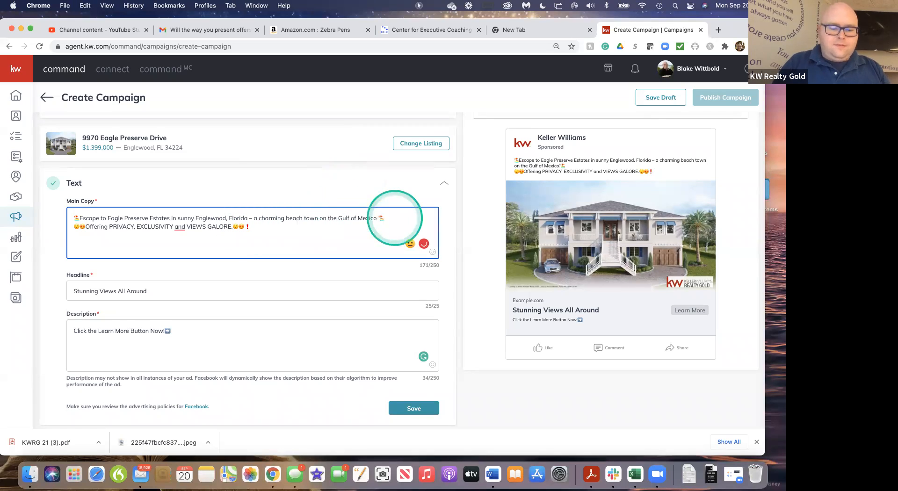
{"action": "left_click", "coordinate": [377, 218]}
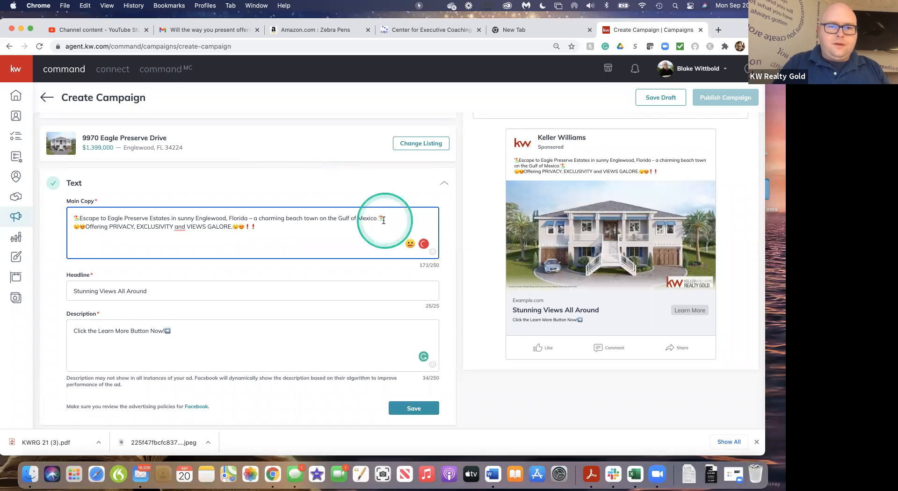
{"action": "left_click", "coordinate": [388, 218]}
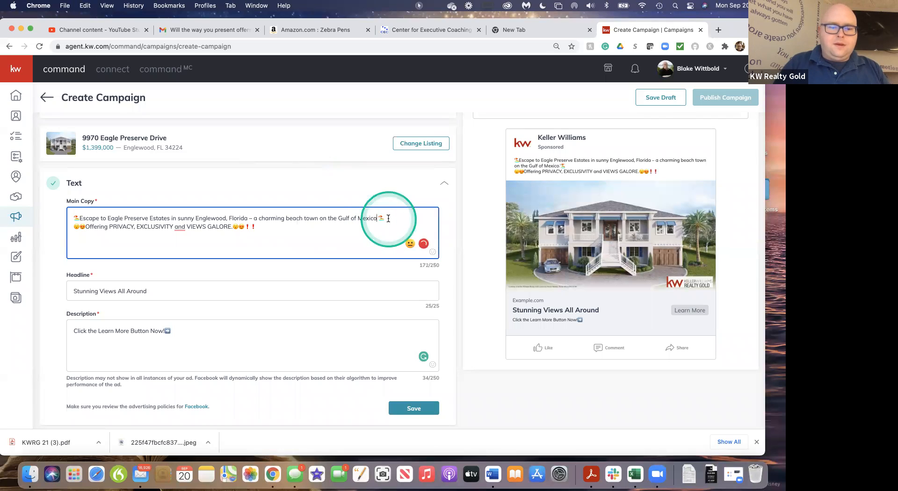
{"action": "left_click", "coordinate": [257, 227]}
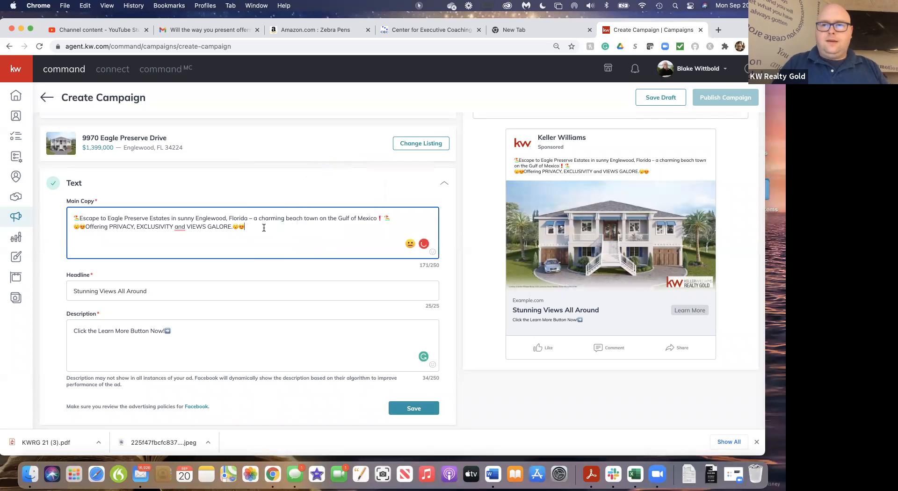
Review the main copy, headline and description and save the ad's text section
{"action": "scroll", "coordinate": [306, 248], "scroll_direction": "down", "scroll_amount": 2}
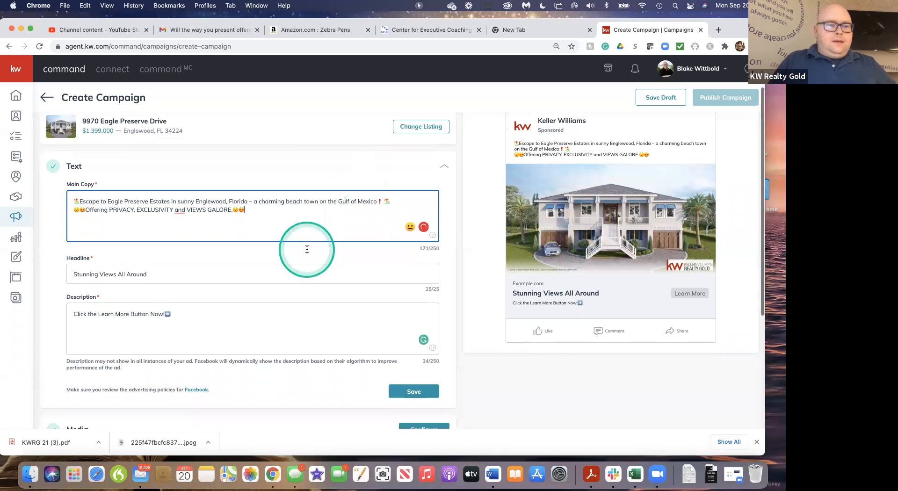
{"action": "scroll", "coordinate": [307, 249], "scroll_direction": "down", "scroll_amount": 4}
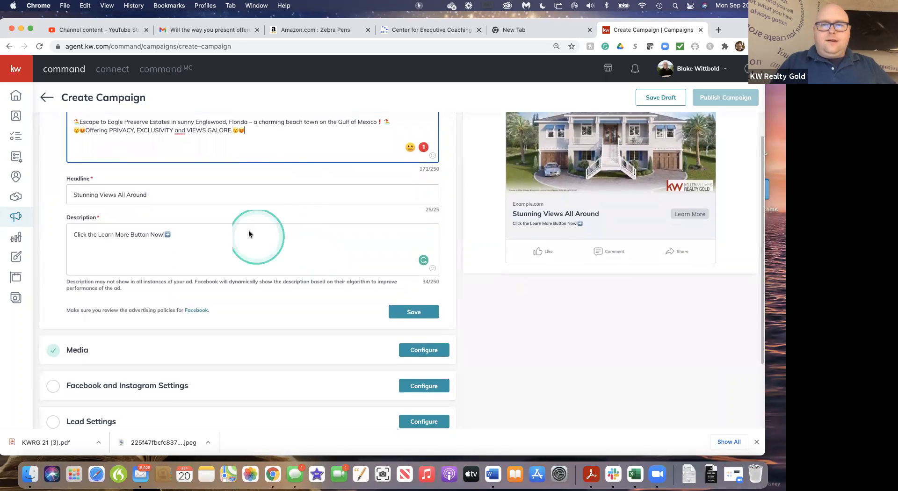
{"action": "scroll", "coordinate": [297, 187], "scroll_direction": "up", "scroll_amount": 2}
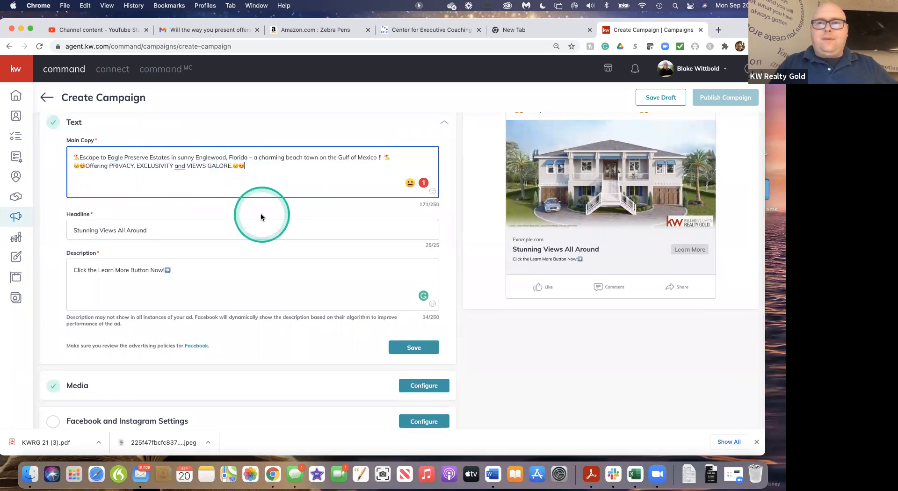
{"action": "scroll", "coordinate": [261, 215], "scroll_direction": "up", "scroll_amount": 3}
{"action": "scroll", "coordinate": [261, 213], "scroll_direction": "down", "scroll_amount": 4}
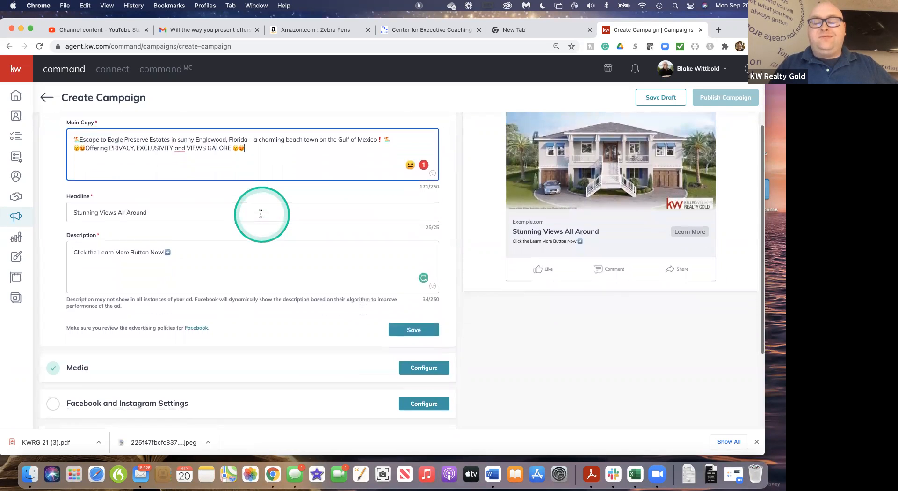
{"action": "scroll", "coordinate": [261, 213], "scroll_direction": "down", "scroll_amount": 2}
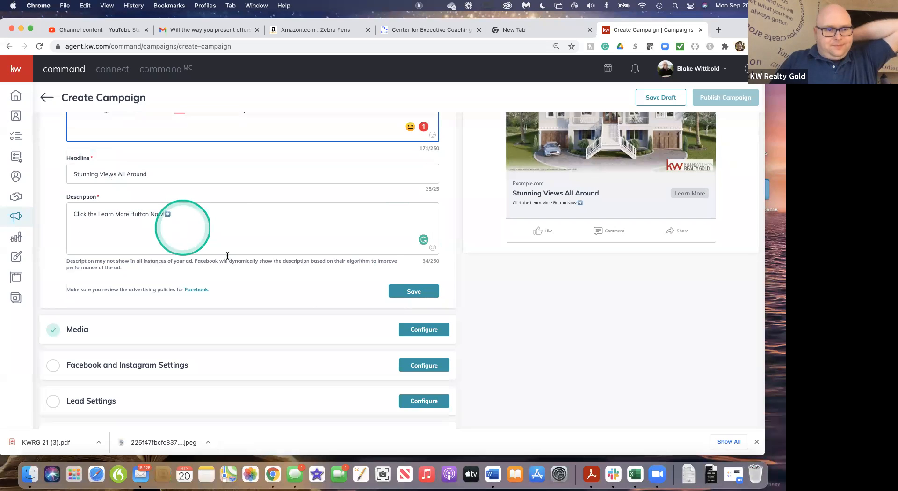
{"action": "scroll", "coordinate": [294, 283], "scroll_direction": "down", "scroll_amount": 3}
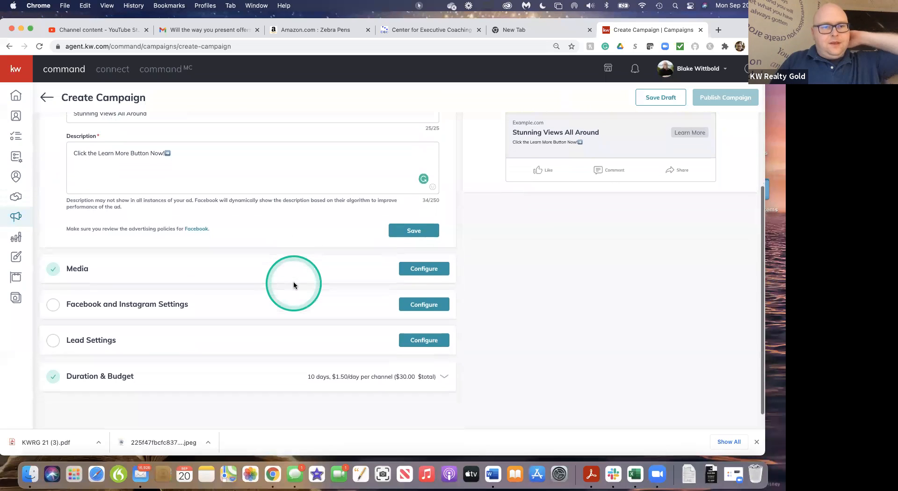
{"action": "scroll", "coordinate": [293, 283], "scroll_direction": "down", "scroll_amount": 1}
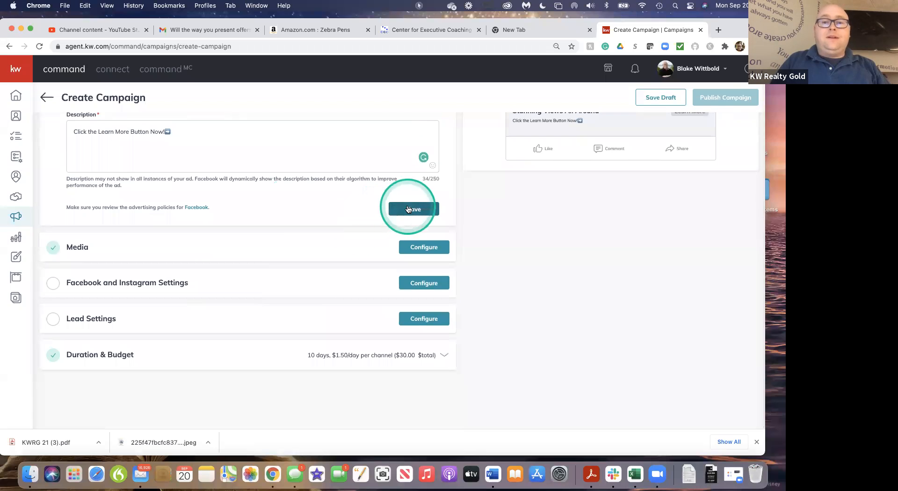
{"action": "left_click", "coordinate": [408, 207]}
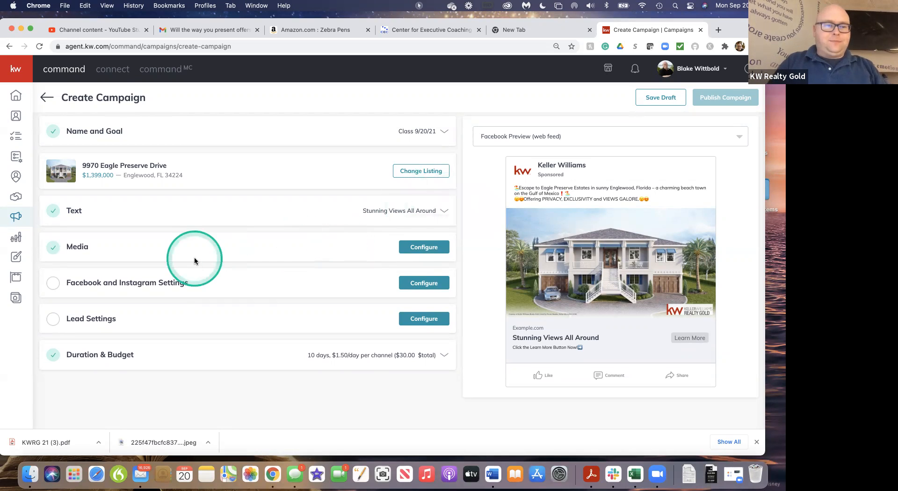
Add the listing's aerial waterfront photo with blue sky as a second ad image, using the Square (1:1) crop
{"action": "left_click", "coordinate": [279, 248]}
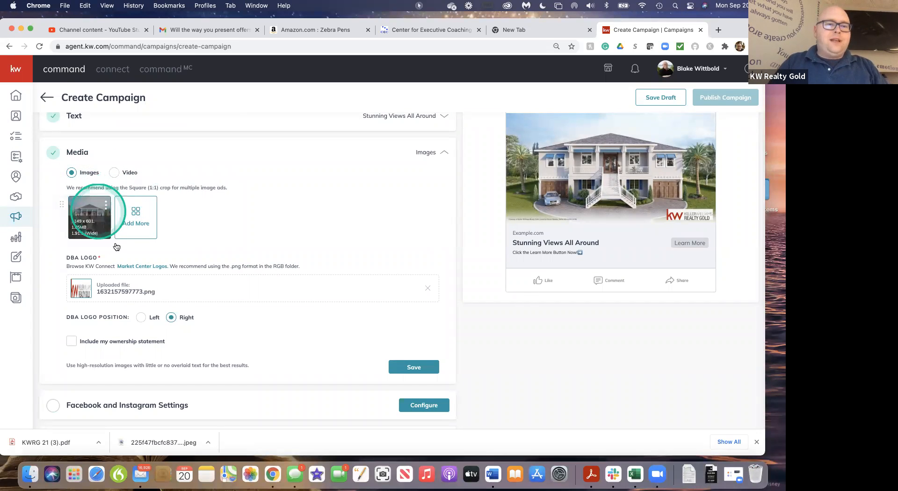
{"action": "left_click", "coordinate": [134, 214]}
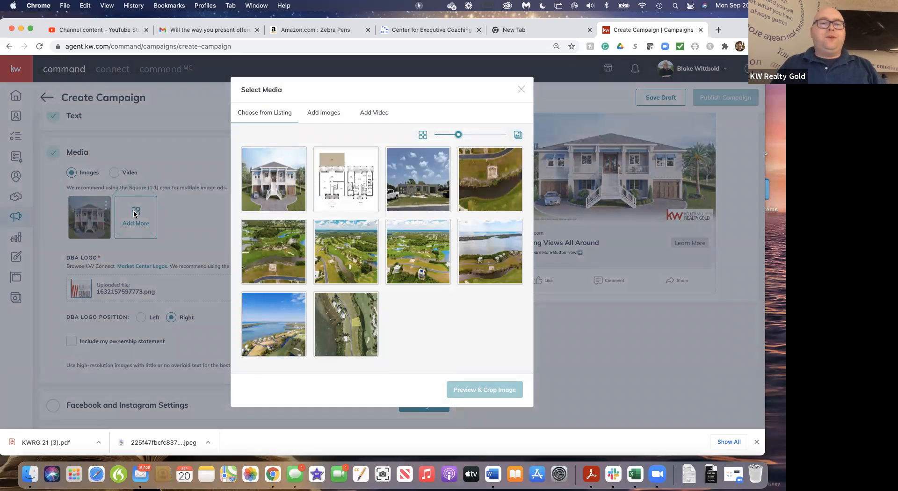
{"action": "left_click", "coordinate": [280, 323]}
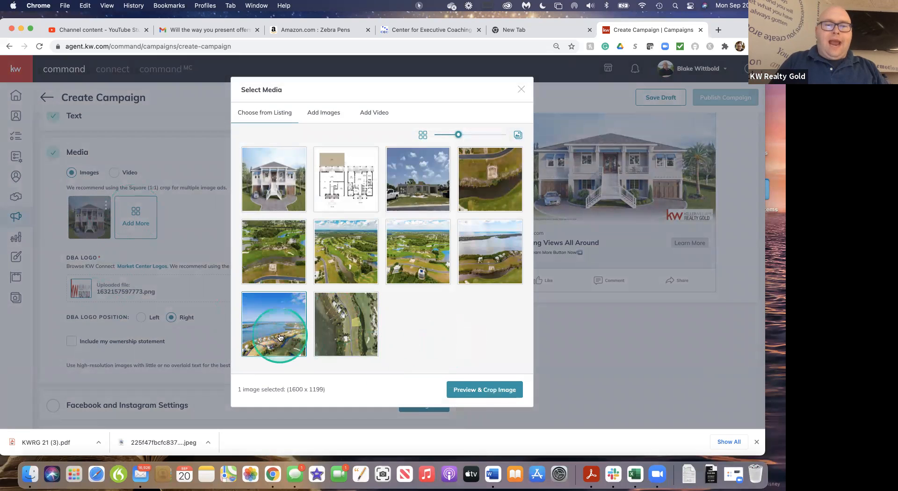
{"action": "left_click", "coordinate": [482, 389]}
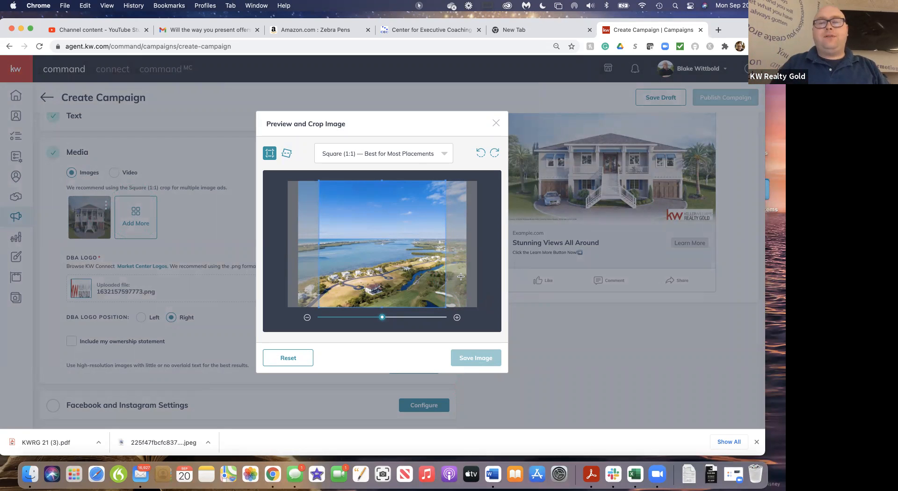
{"action": "left_click", "coordinate": [382, 317]}
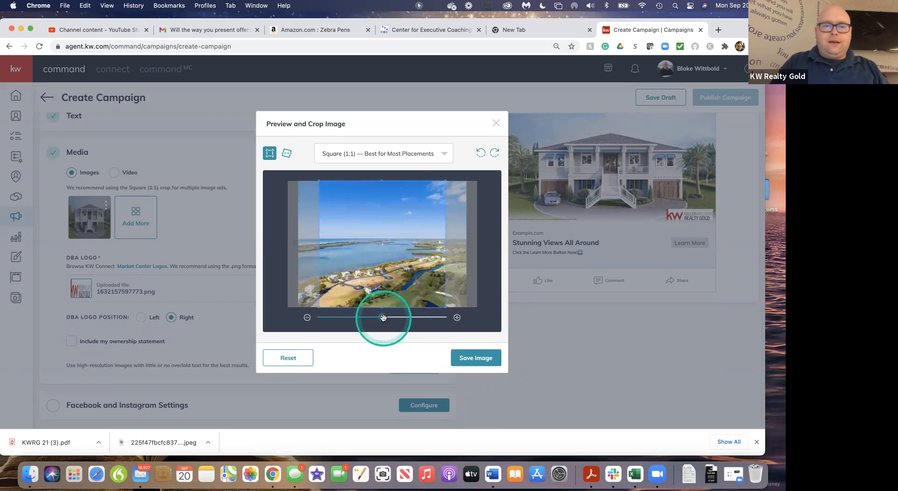
{"action": "left_click", "coordinate": [475, 361]}
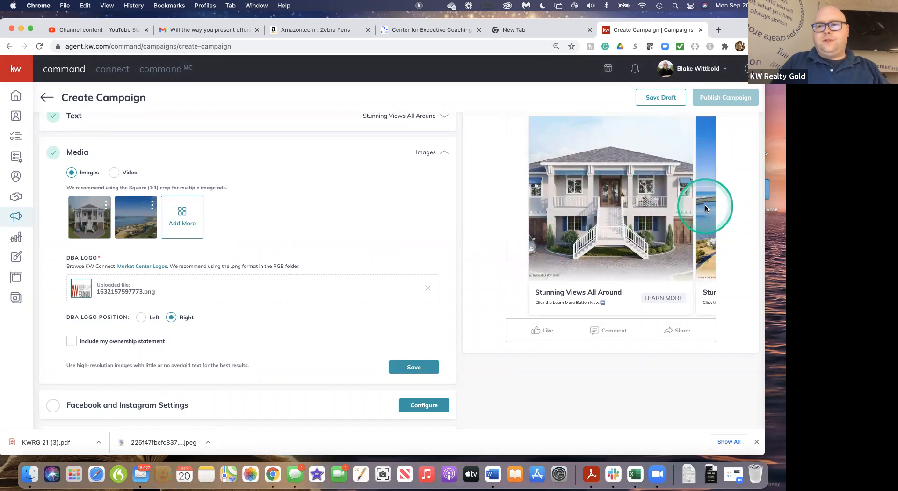
Preview the second carousel image with the DBA logo positioned left and return the logo to the right
{"action": "left_click_drag", "start_coordinate": [705, 207], "coordinate": [733, 234]}
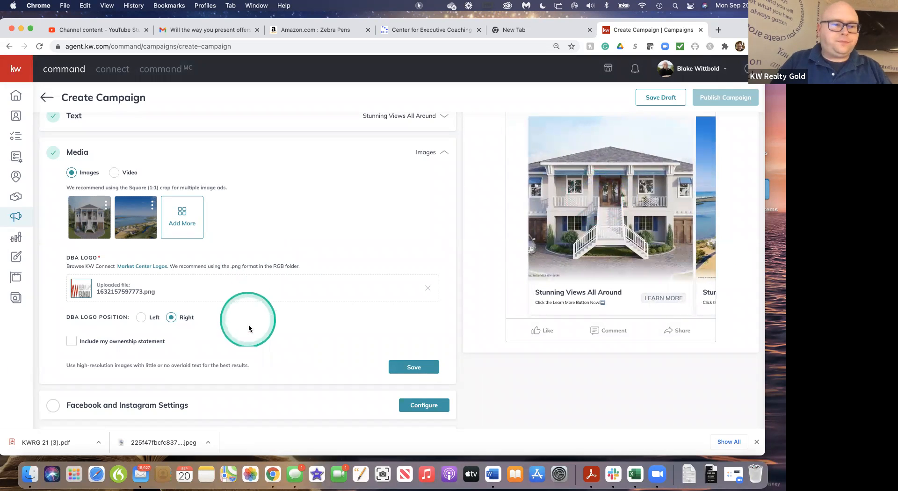
{"action": "scroll", "coordinate": [250, 330], "scroll_direction": "down", "scroll_amount": 2}
{"action": "scroll", "coordinate": [250, 330], "scroll_direction": "down", "scroll_amount": 3}
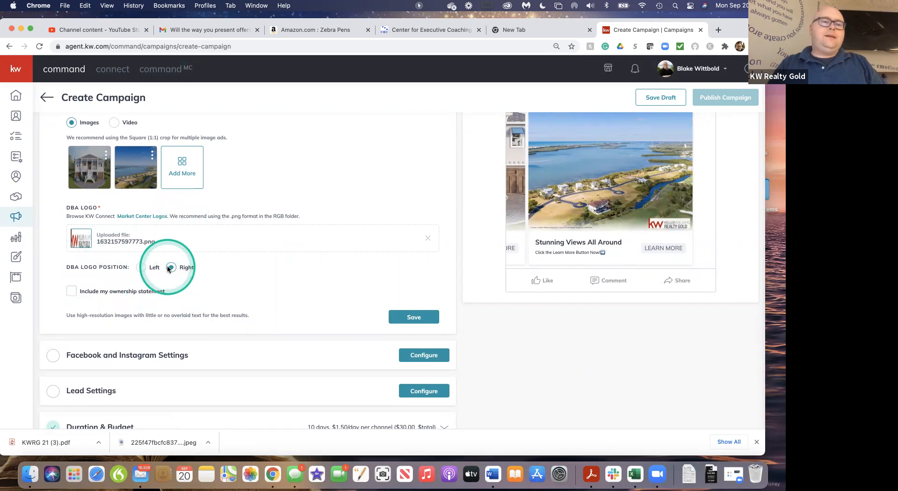
{"action": "left_click", "coordinate": [141, 268]}
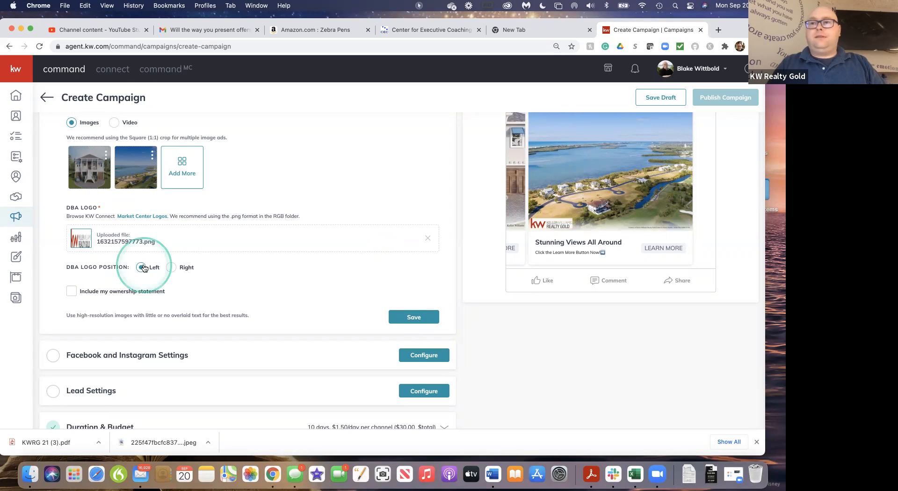
{"action": "left_click", "coordinate": [171, 268]}
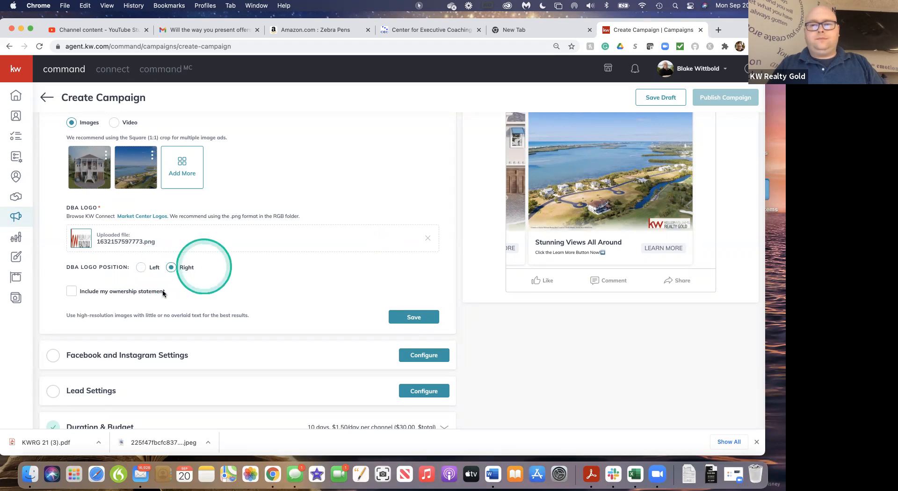
Include and apply the ownership statement "Each office is independently owned and operated." and save the media section
{"action": "left_click", "coordinate": [72, 292]}
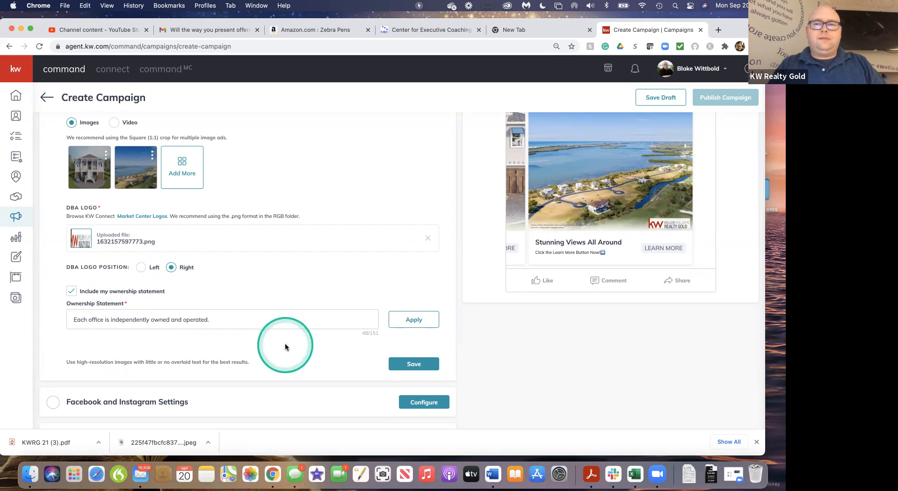
{"action": "scroll", "coordinate": [285, 347], "scroll_direction": "down", "scroll_amount": 3}
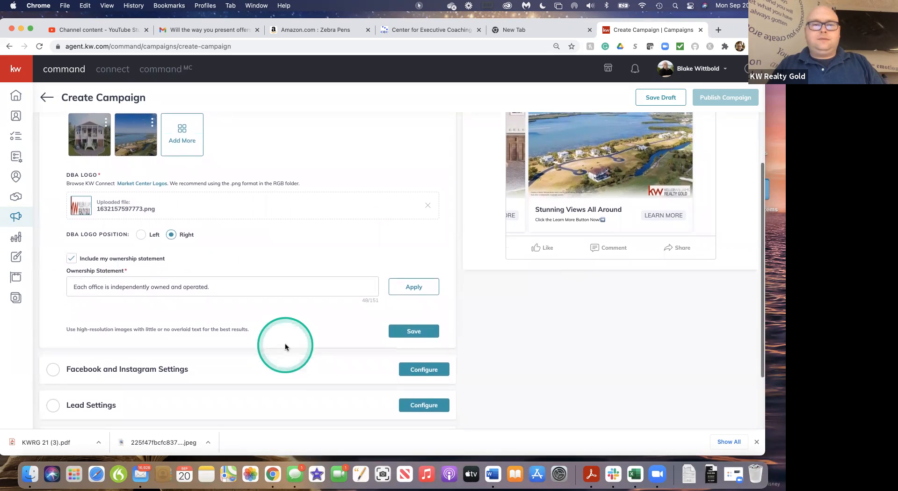
{"action": "left_click", "coordinate": [417, 261]}
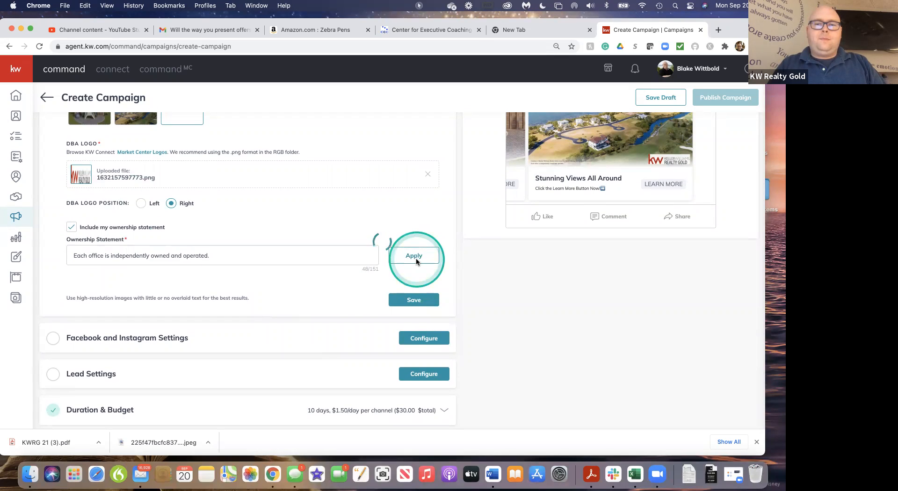
{"action": "left_click", "coordinate": [421, 301]}
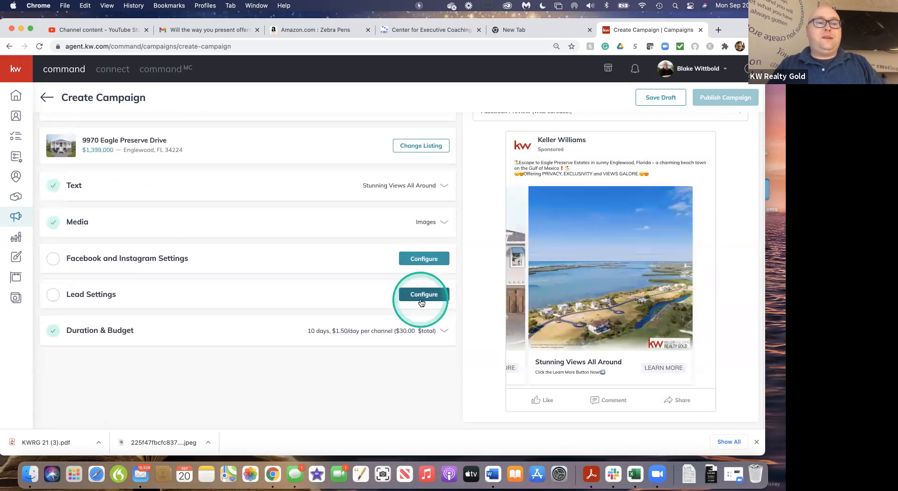
In the Facebook and Instagram settings, choose the agent's own Keller Williams Realty Gold page and the Facebook Lead Generation Form destination
{"action": "left_click", "coordinate": [197, 247]}
{"action": "left_click", "coordinate": [129, 258]}
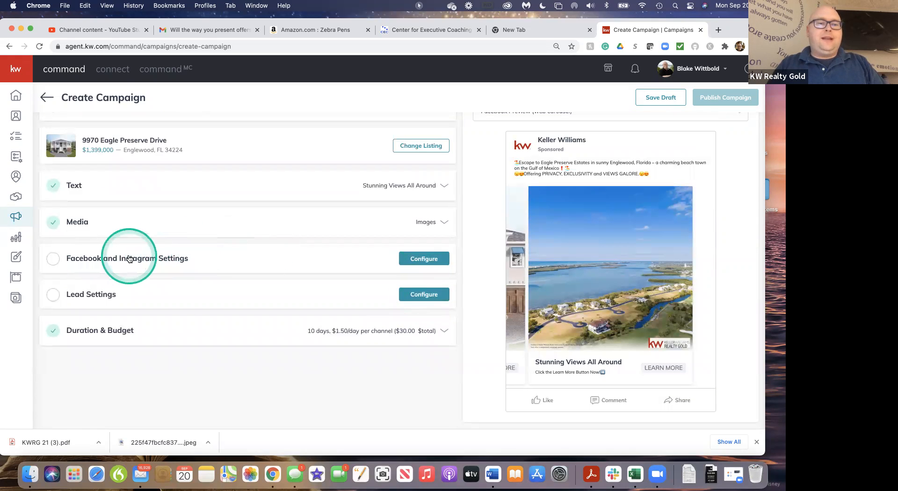
{"action": "scroll", "coordinate": [173, 244], "scroll_direction": "down", "scroll_amount": 3}
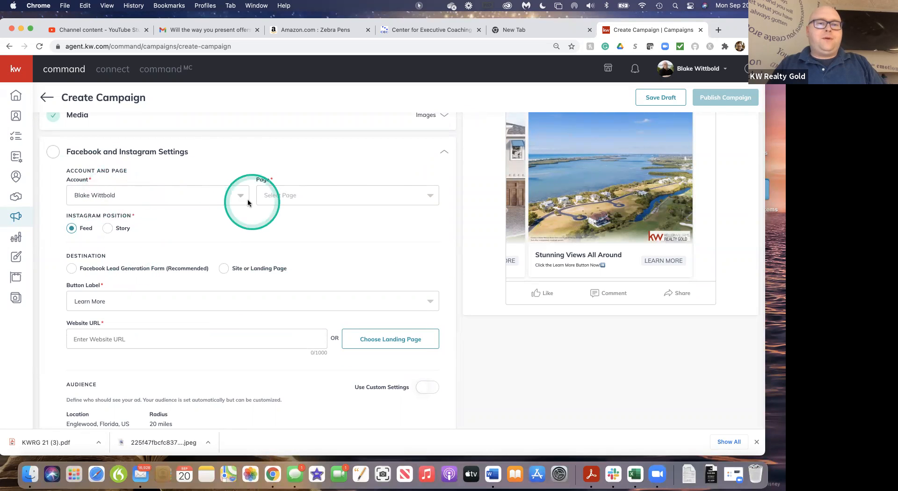
{"action": "left_click", "coordinate": [414, 197]}
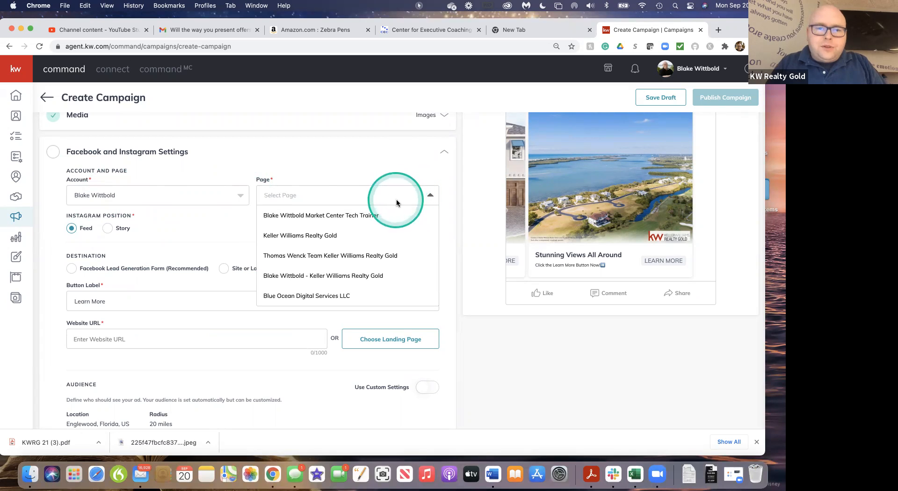
{"action": "left_click", "coordinate": [362, 276]}
{"action": "left_click", "coordinate": [367, 226]}
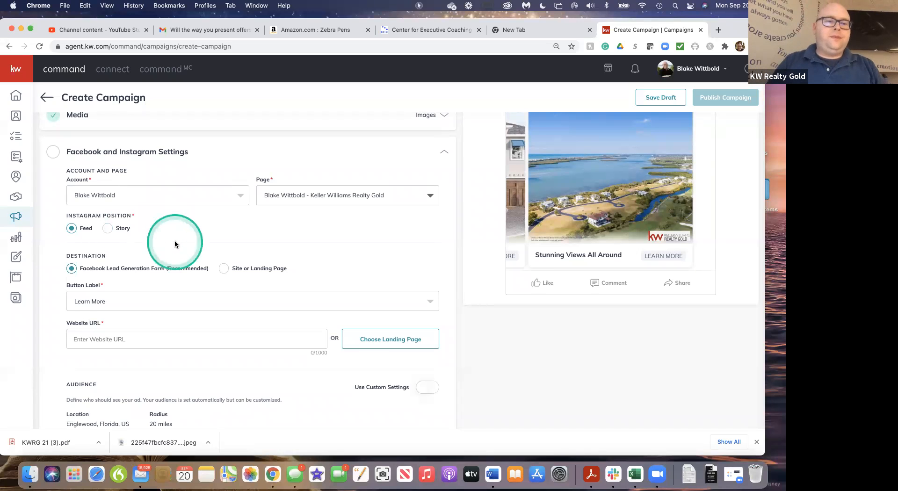
{"action": "scroll", "coordinate": [176, 242], "scroll_direction": "down", "scroll_amount": 3}
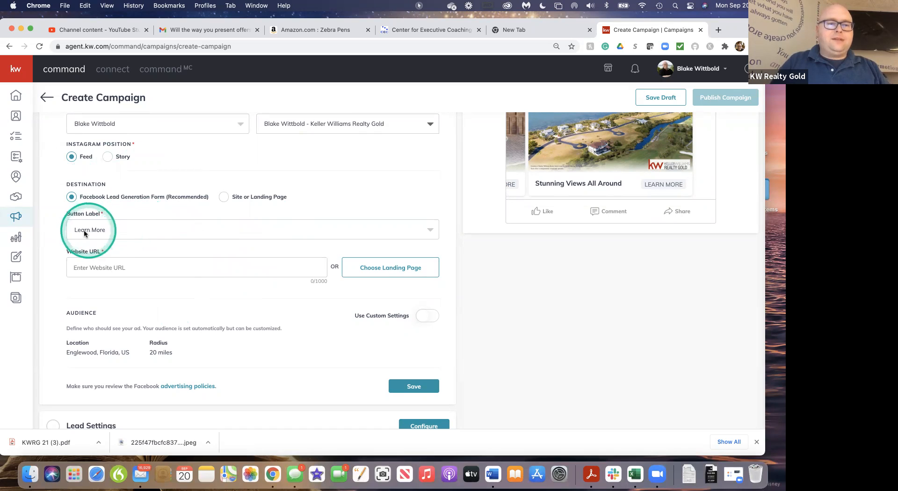
Choose "Learn More" as the button label for the Facebook lead form destination
{"action": "left_click", "coordinate": [432, 230]}
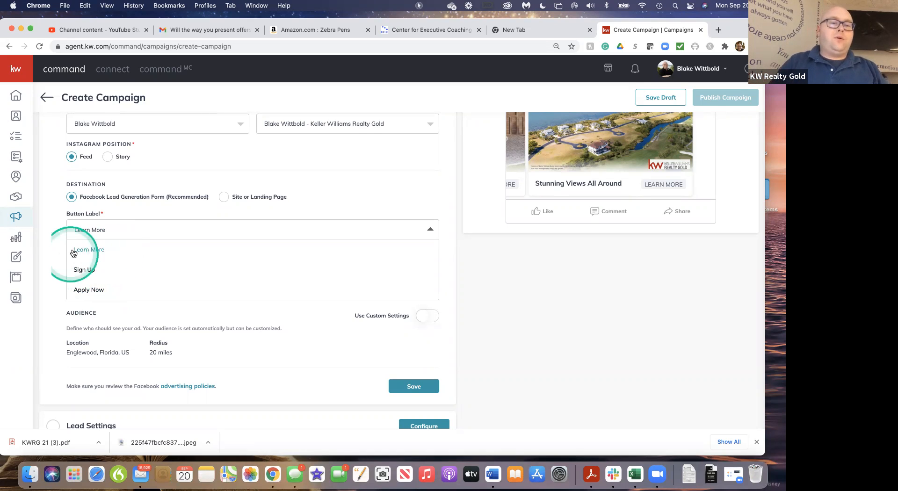
{"action": "left_click", "coordinate": [102, 251]}
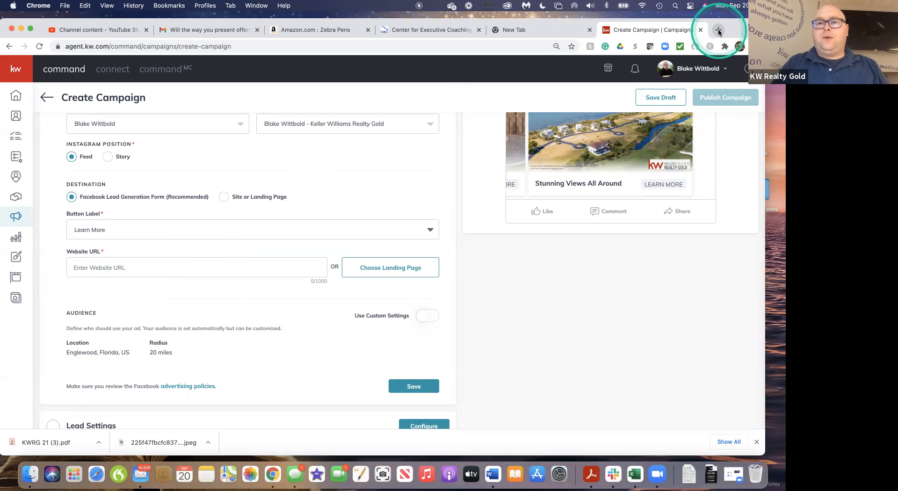
{"action": "scroll", "coordinate": [594, 226], "scroll_direction": "up", "scroll_amount": 5}
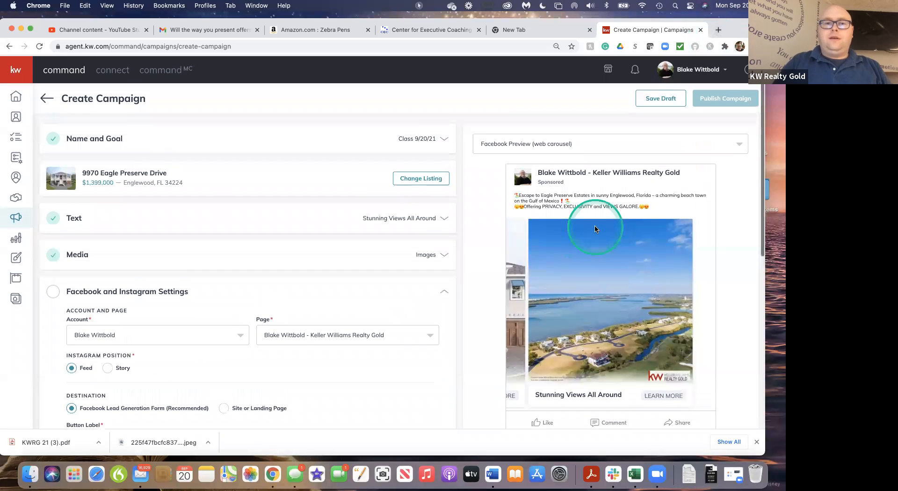
Open the agent's own kw.com website in a new browser tab
{"action": "left_click", "coordinate": [718, 31]}
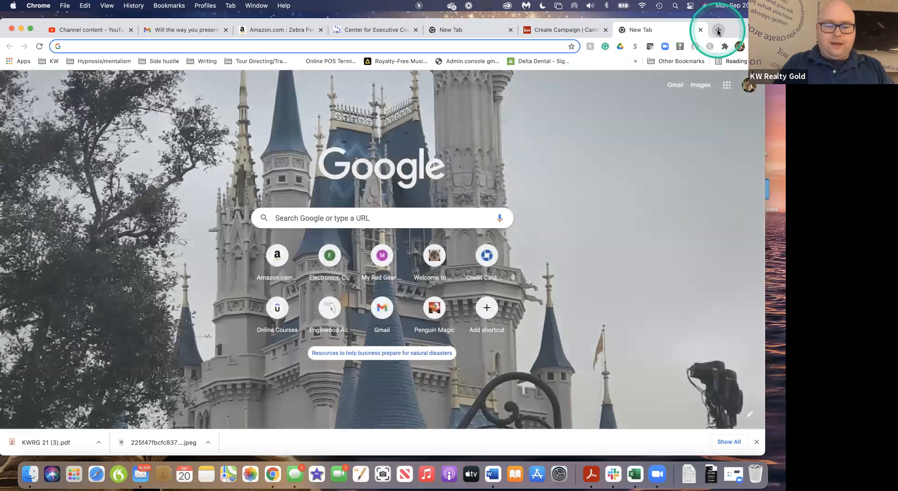
{"action": "type", "text": "blakewittbold"}
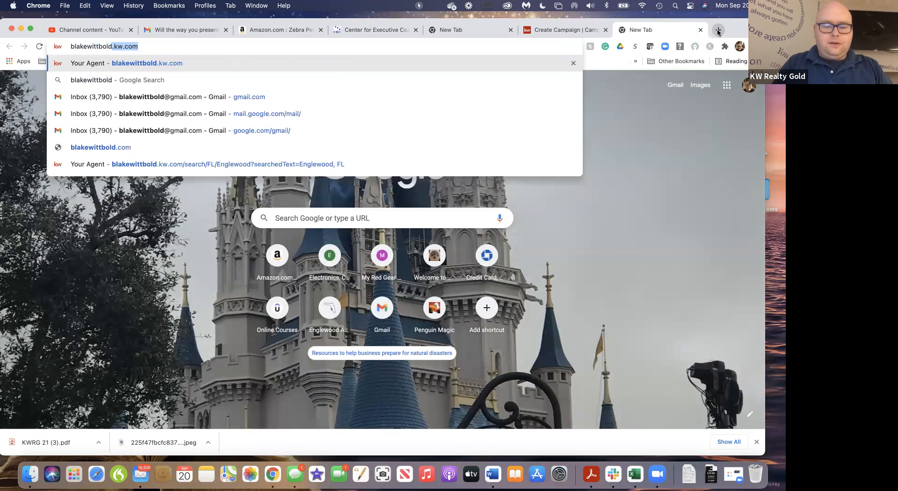
{"action": "type", "text": ".kw.com"}
{"action": "key", "text": "Return"}
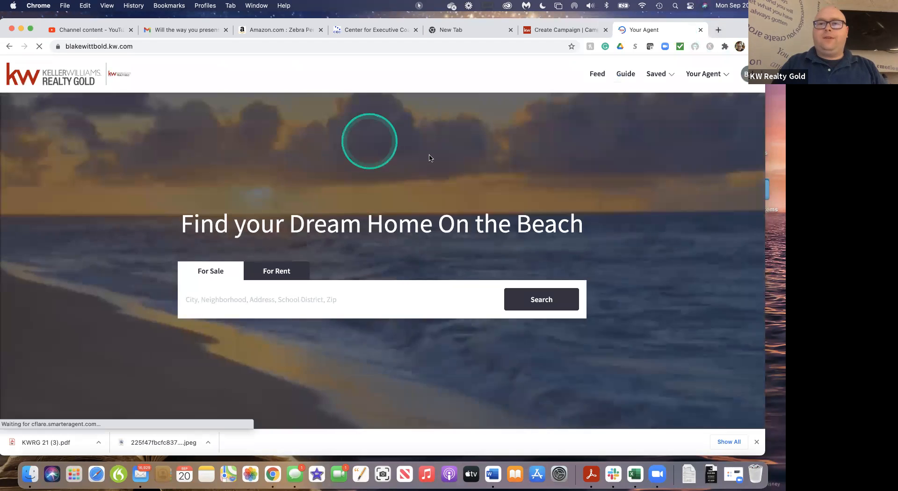
Search the for-sale homes on the agent's website for the Eagle Preserve listing by its street number and name
{"action": "left_click", "coordinate": [217, 303]}
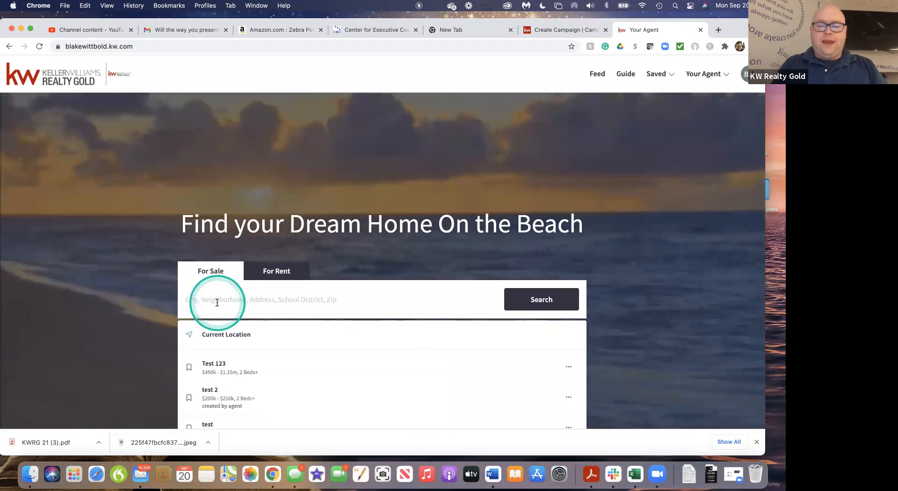
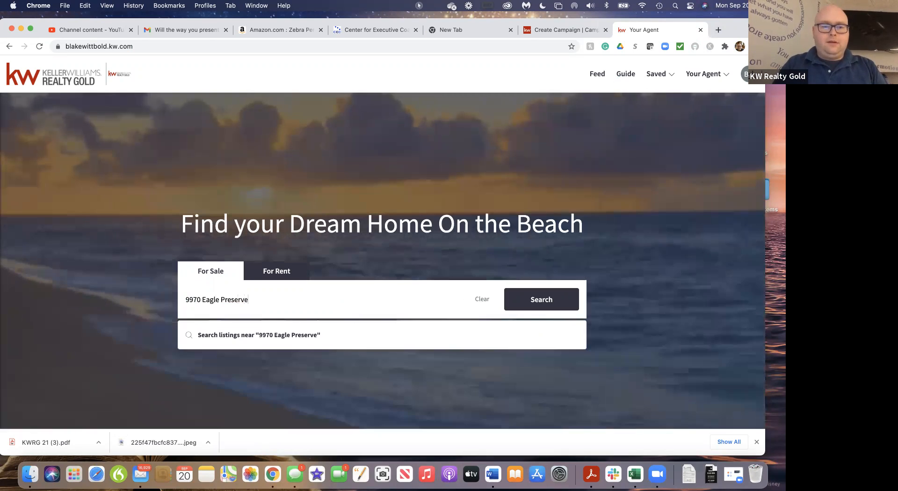
{"action": "key", "text": "Return"}
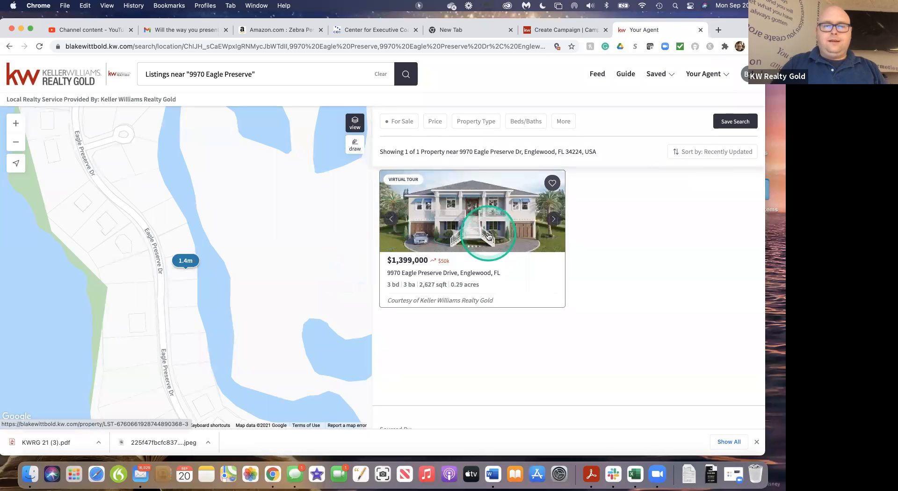
Open the Eagle Preserve listing's page, copy its web address and return to the campaign being created
{"action": "left_click", "coordinate": [488, 235]}
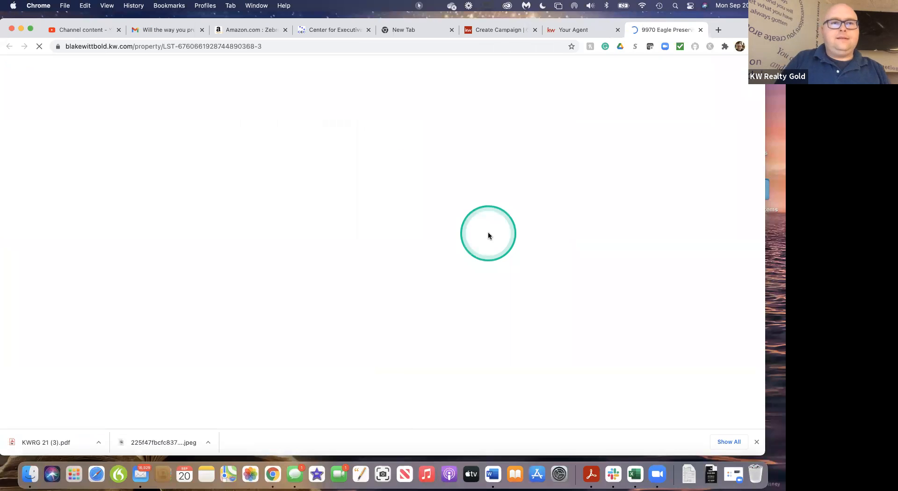
{"action": "left_click", "coordinate": [266, 47]}
{"action": "key", "text": "super+c"}
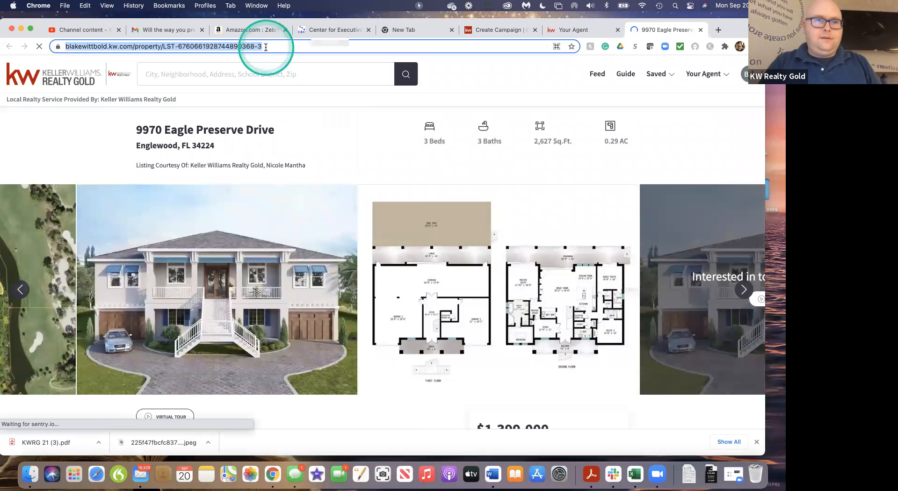
{"action": "left_click", "coordinate": [608, 31]}
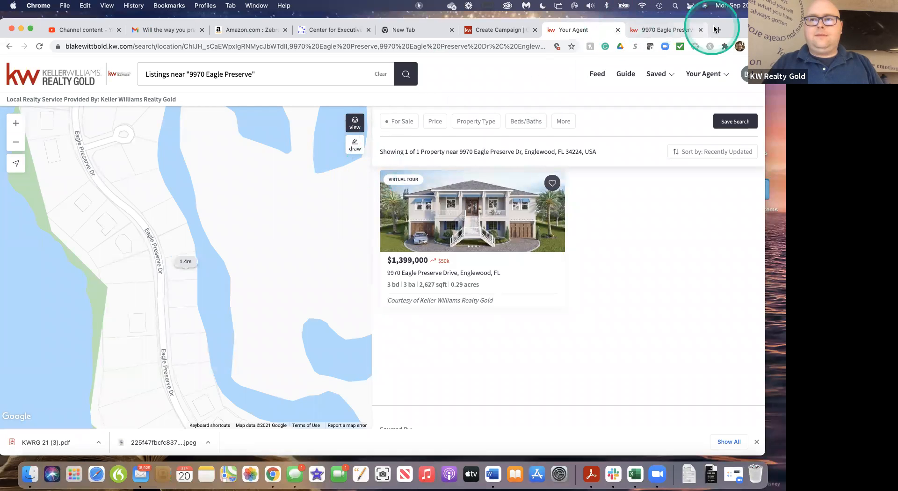
{"action": "left_click_drag", "start_coordinate": [735, 29], "coordinate": [763, 64]}
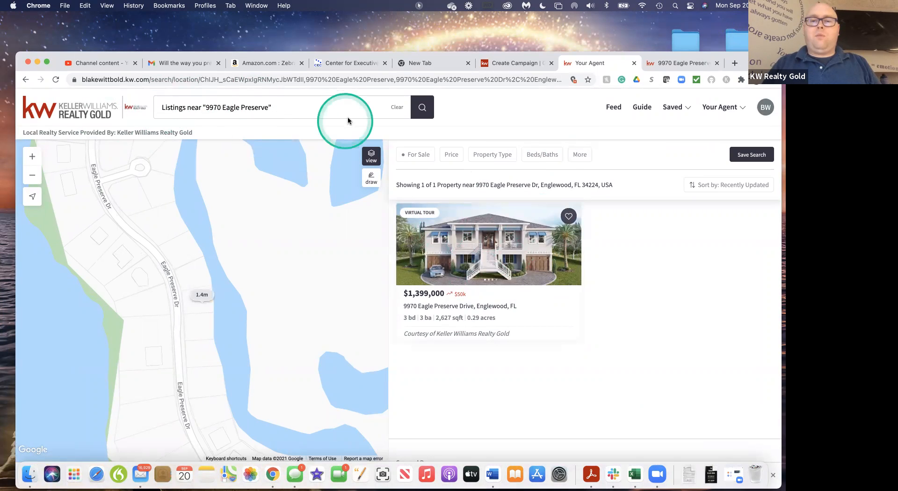
{"action": "left_click", "coordinate": [517, 65]}
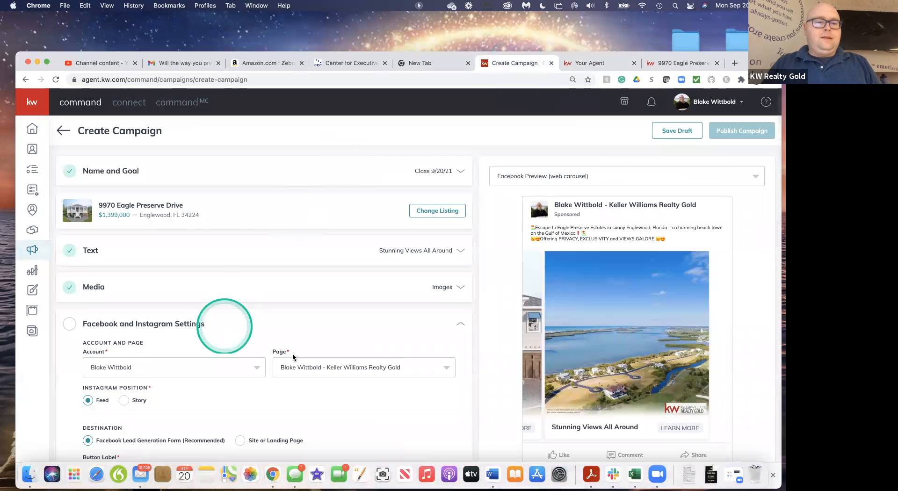
Enter the copied listing page address as the ad's website URL, clearing the malformed entry with the doubled https prefix
{"action": "scroll", "coordinate": [293, 356], "scroll_direction": "down", "scroll_amount": 5}
{"action": "left_click", "coordinate": [118, 318]}
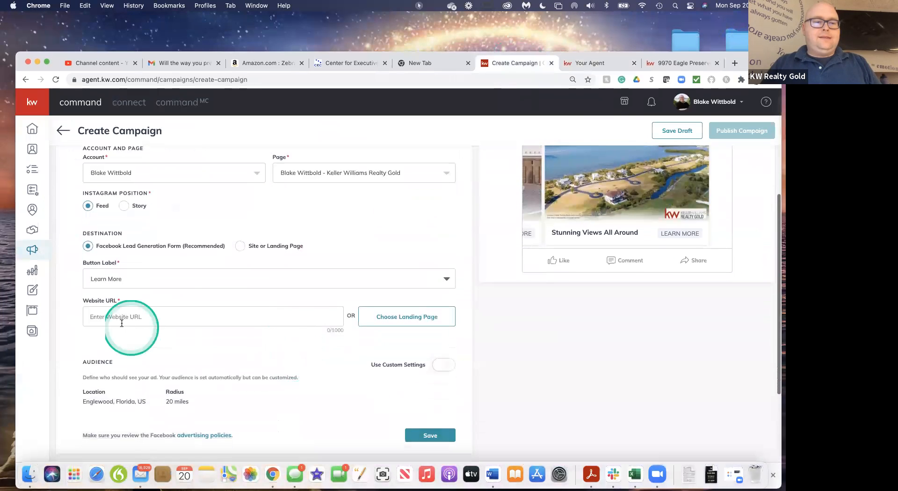
{"action": "key", "text": "super+v"}
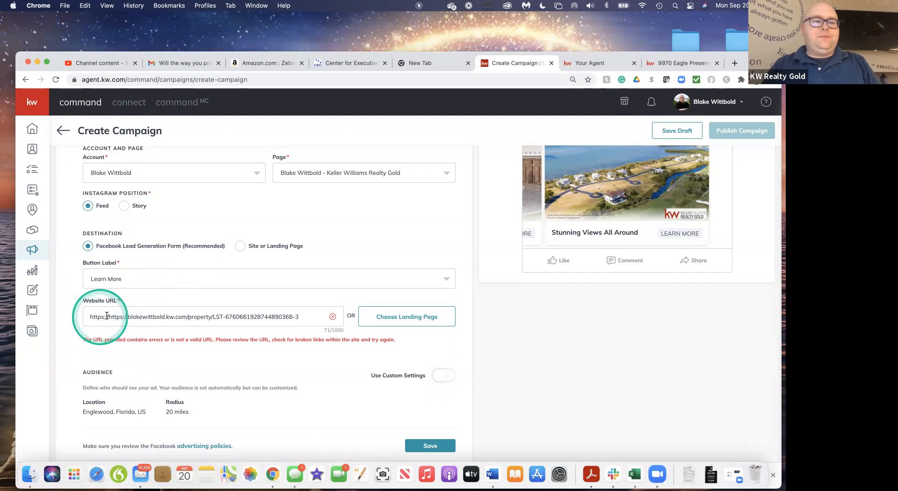
{"action": "left_click", "coordinate": [129, 318]}
{"action": "key", "text": "BackSpace"}
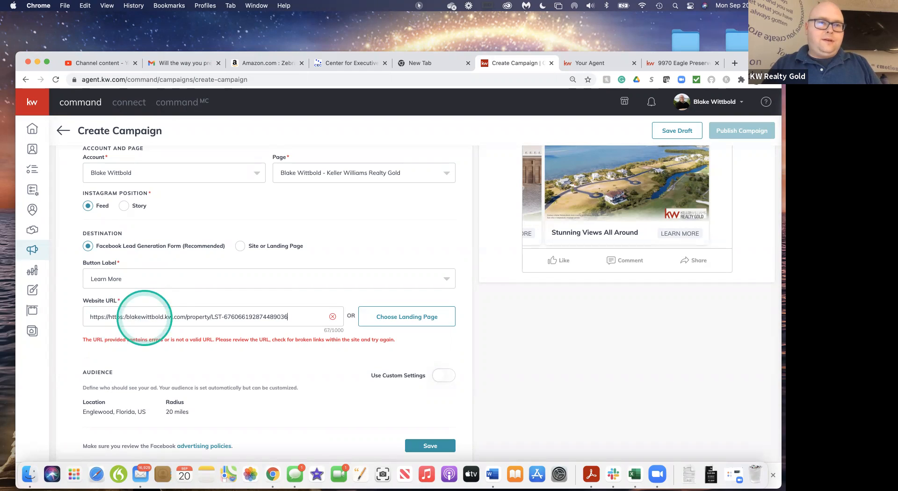
{"action": "key", "text": "BackSpace"}
{"action": "key", "text": "BackSpace"}
{"action": "key", "text": "BackSpace"}
{"action": "key", "text": "BackSpace"}
{"action": "key", "text": "BackSpace"}
{"action": "key", "text": "BackSpace"}
{"action": "key", "text": "BackSpace"}
{"action": "key", "text": "BackSpace"}
{"action": "key", "text": "BackSpace"}
{"action": "key", "text": "BackSpace"}
{"action": "key", "text": "BackSpace"}
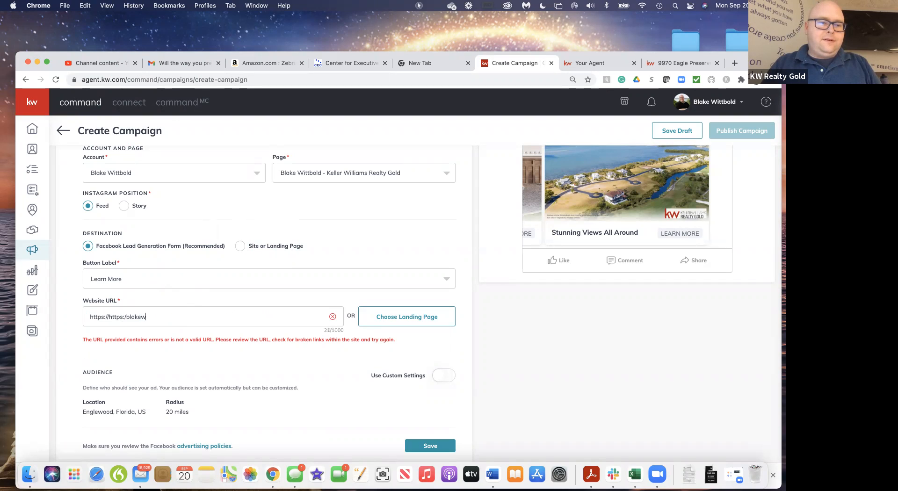
{"action": "key", "text": "BackSpace"}
{"action": "key", "text": "BackSpace"}
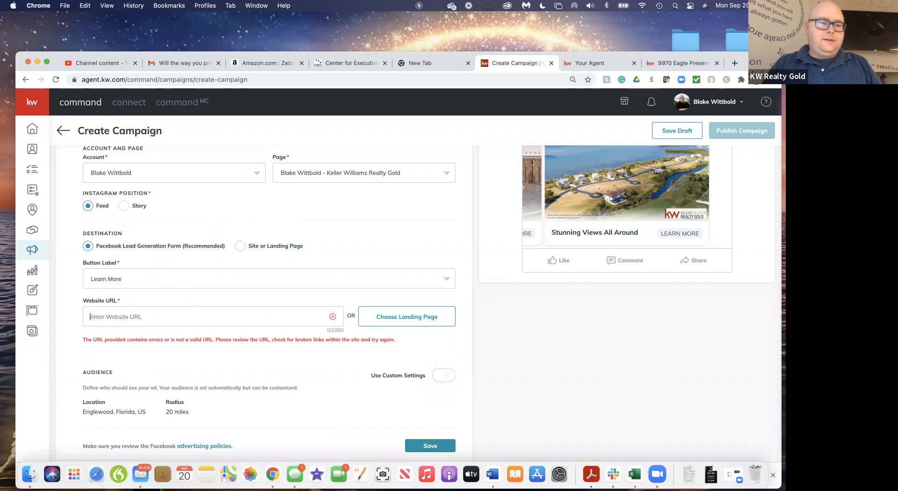
{"action": "key", "text": "super+v"}
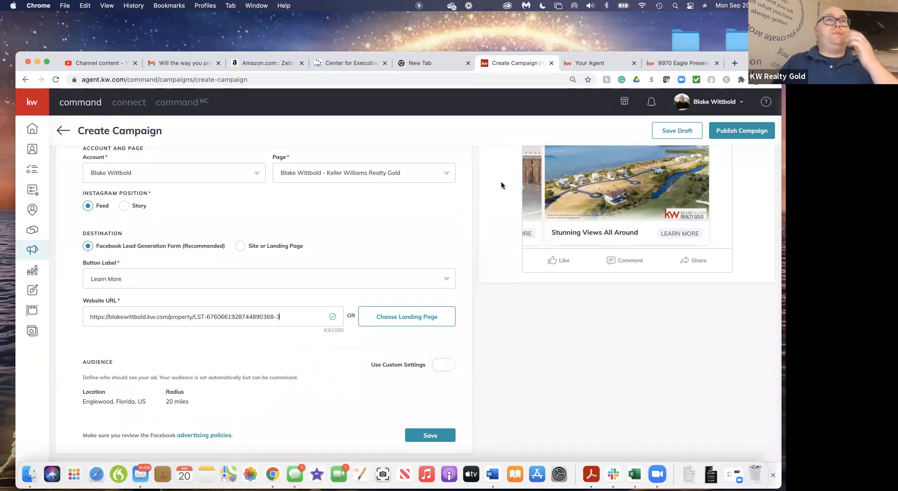
Turn on custom settings for the ad's audience
{"action": "scroll", "coordinate": [327, 403], "scroll_direction": "down", "scroll_amount": 3}
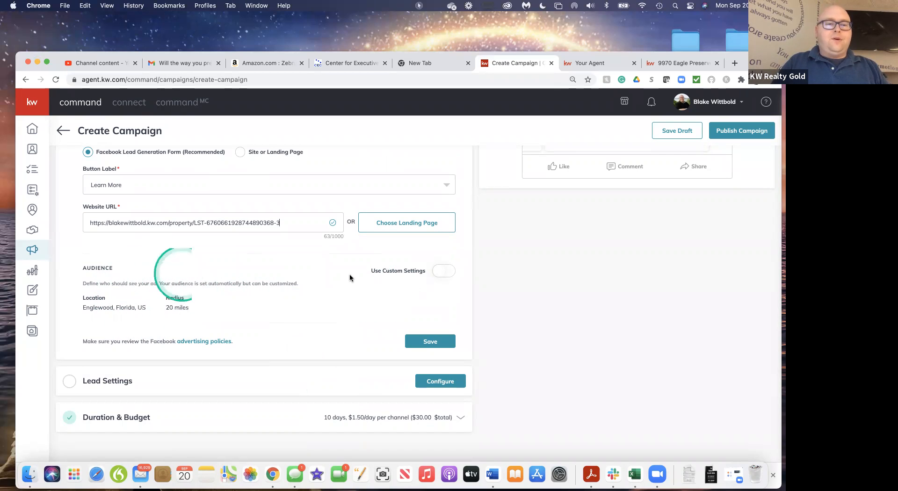
{"action": "left_click", "coordinate": [438, 272]}
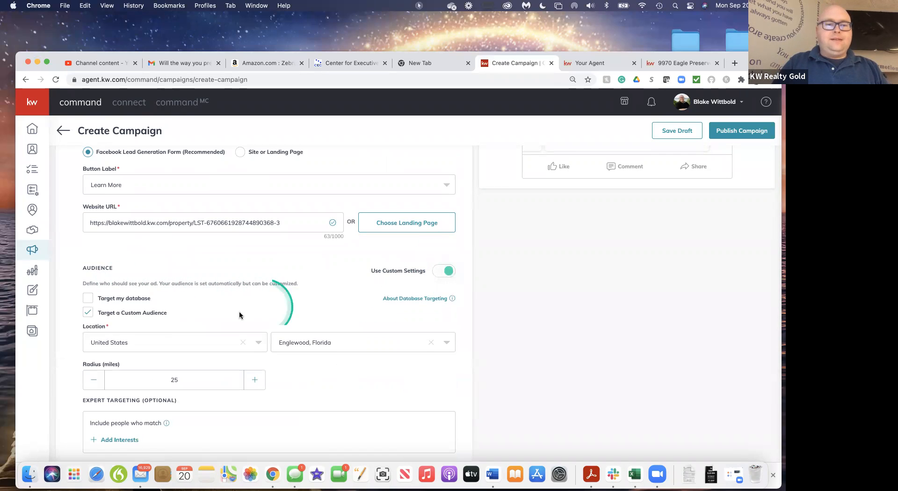
{"action": "scroll", "coordinate": [345, 390], "scroll_direction": "down", "scroll_amount": 3}
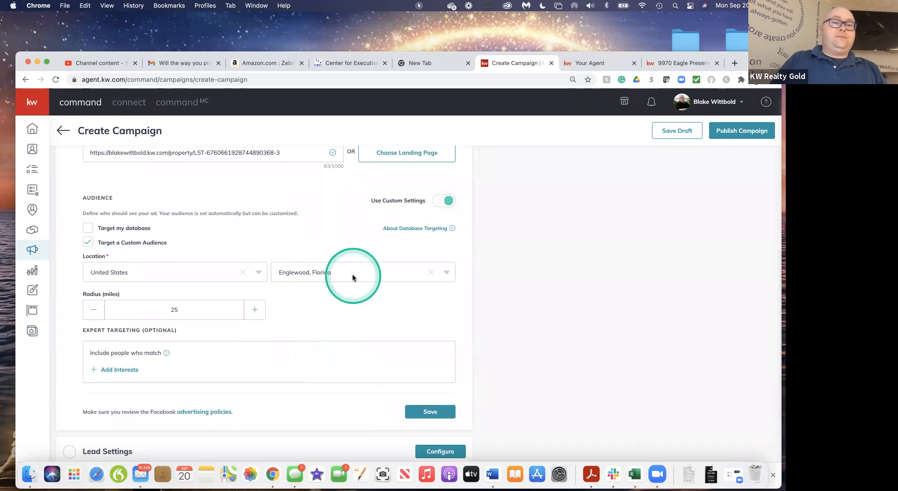
Set the custom audience location to Grand Rapids, Michigan, in the United States
{"action": "left_click", "coordinate": [260, 273]}
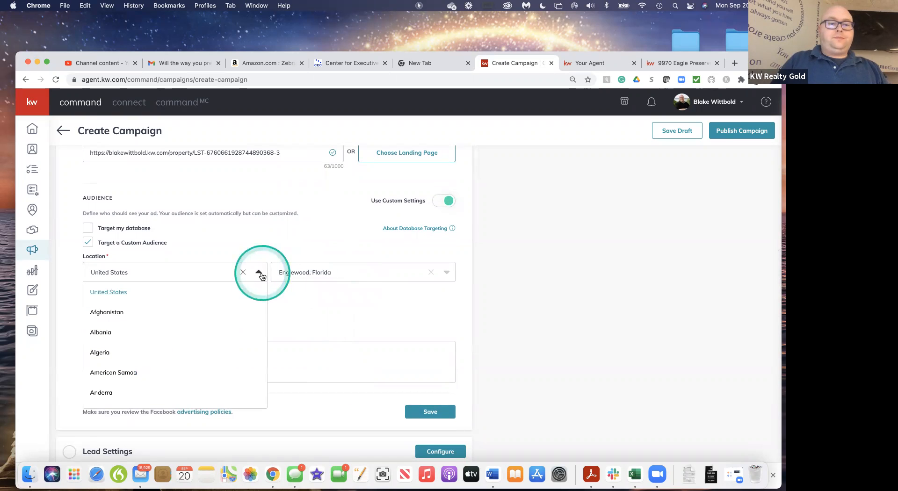
{"action": "scroll", "coordinate": [167, 377], "scroll_direction": "down", "scroll_amount": 2}
{"action": "scroll", "coordinate": [167, 377], "scroll_direction": "down", "scroll_amount": 15}
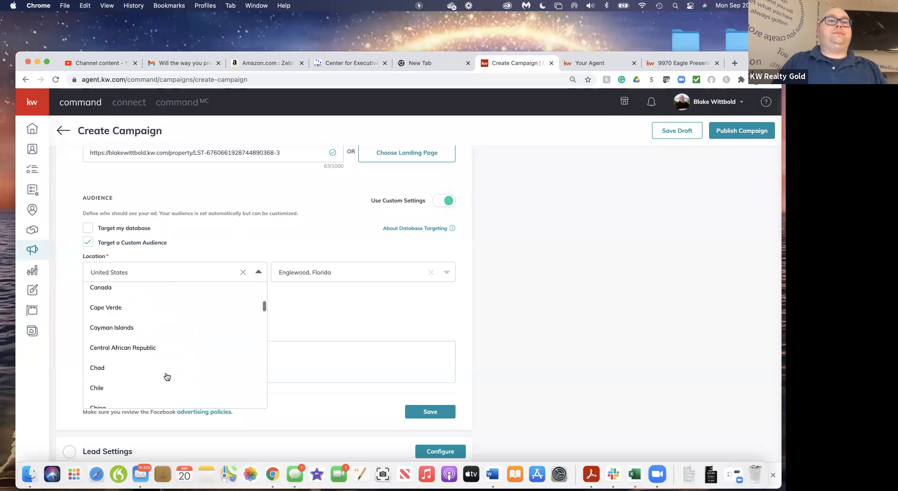
{"action": "scroll", "coordinate": [165, 373], "scroll_direction": "up", "scroll_amount": 20}
{"action": "left_click", "coordinate": [120, 292]}
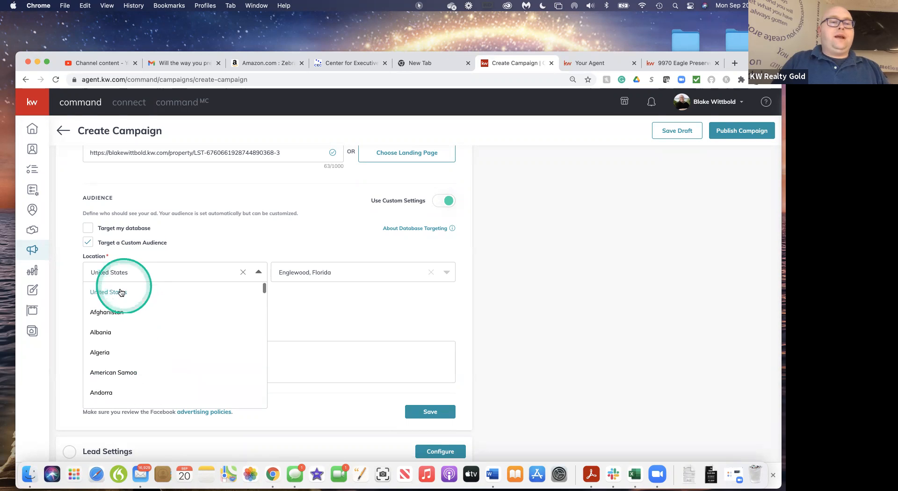
{"action": "left_click", "coordinate": [326, 275]}
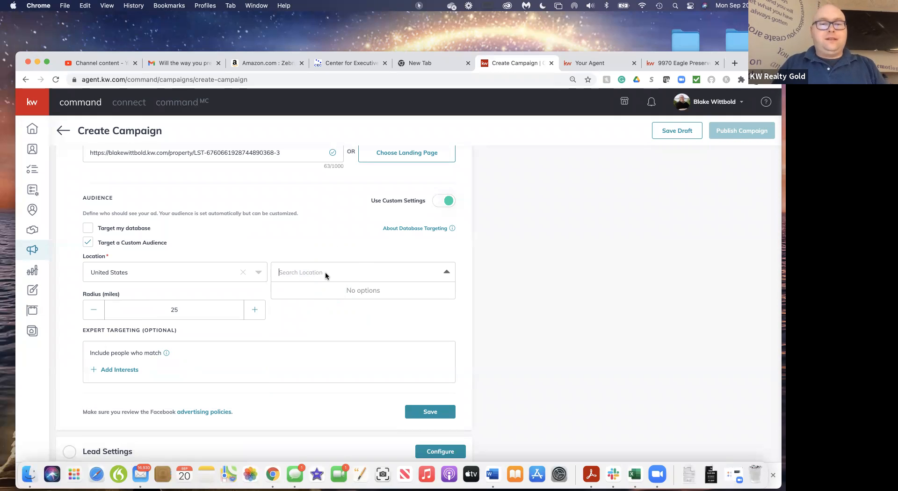
{"action": "type", "text": "Grand Rapids"}
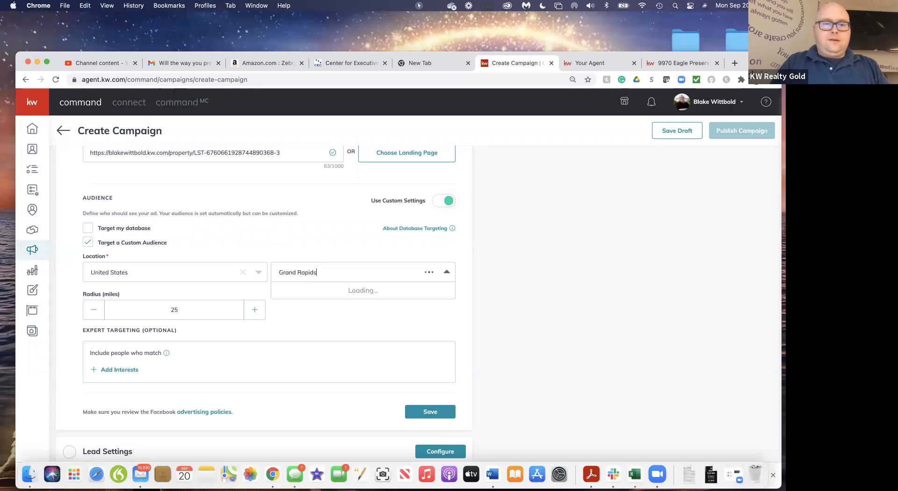
{"action": "left_click", "coordinate": [310, 293]}
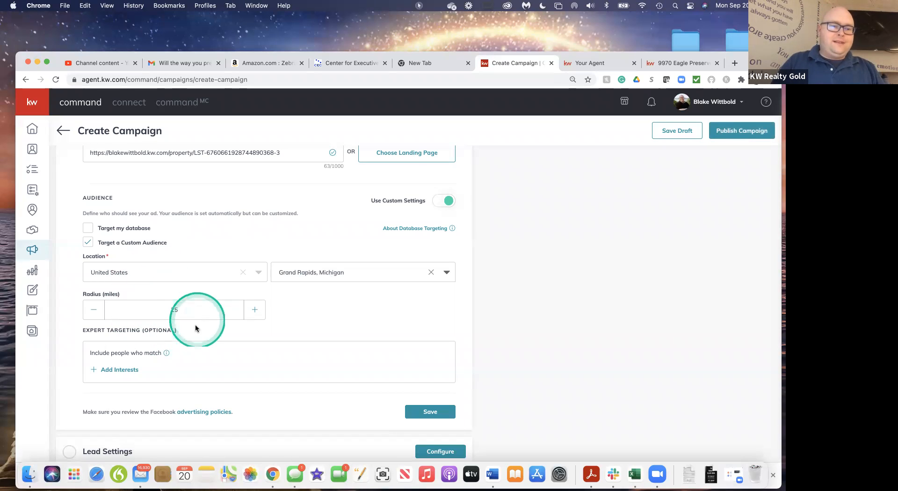
{"action": "scroll", "coordinate": [235, 377], "scroll_direction": "down", "scroll_amount": 2}
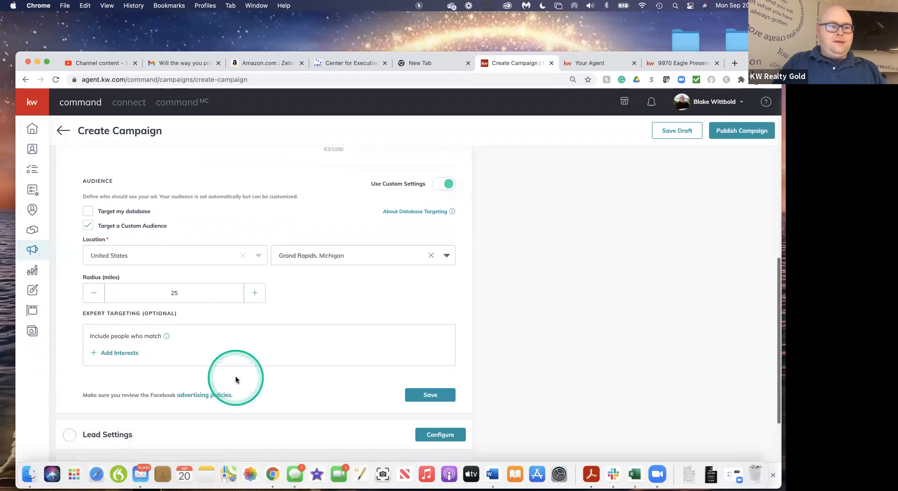
{"action": "scroll", "coordinate": [235, 377], "scroll_direction": "up", "scroll_amount": 1}
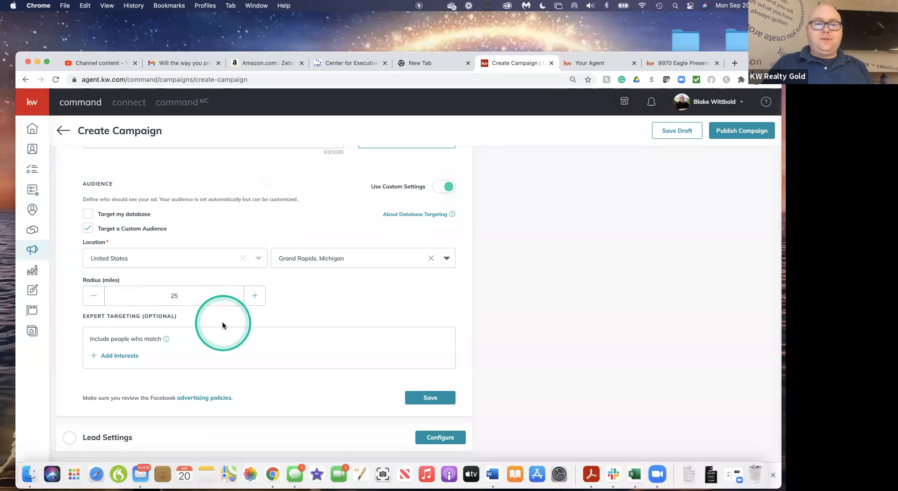
{"action": "scroll", "coordinate": [223, 323], "scroll_direction": "down", "scroll_amount": 2}
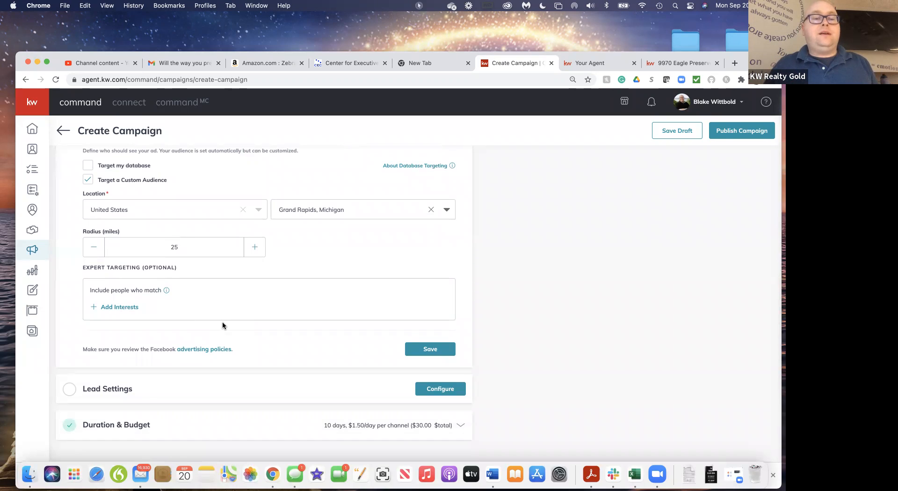
Add Zillow as an audience interest in the expert targeting, shortening the zillow.com search term to "zil"
{"action": "left_click", "coordinate": [119, 308]}
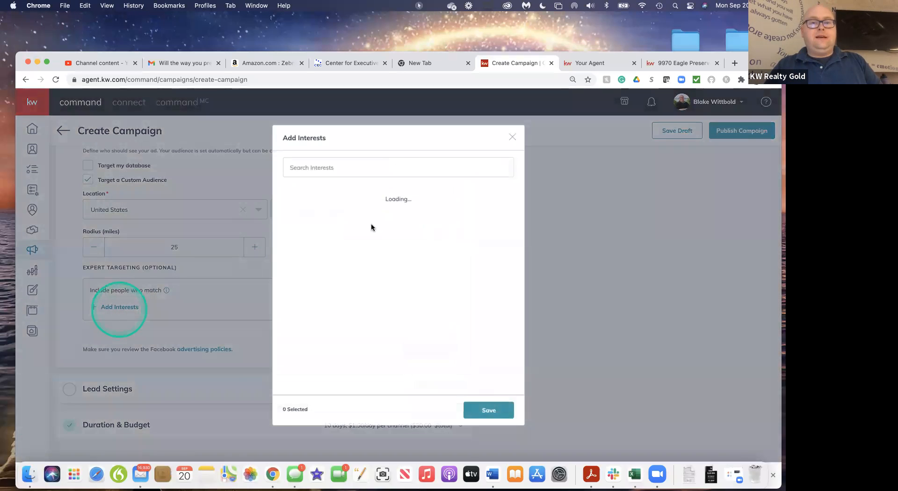
{"action": "left_click", "coordinate": [362, 173]}
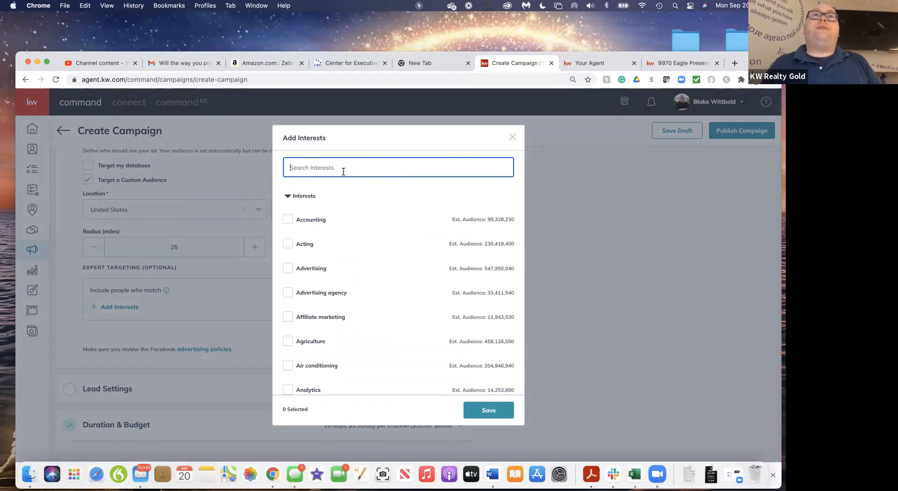
{"action": "type", "text": "zillow.com"}
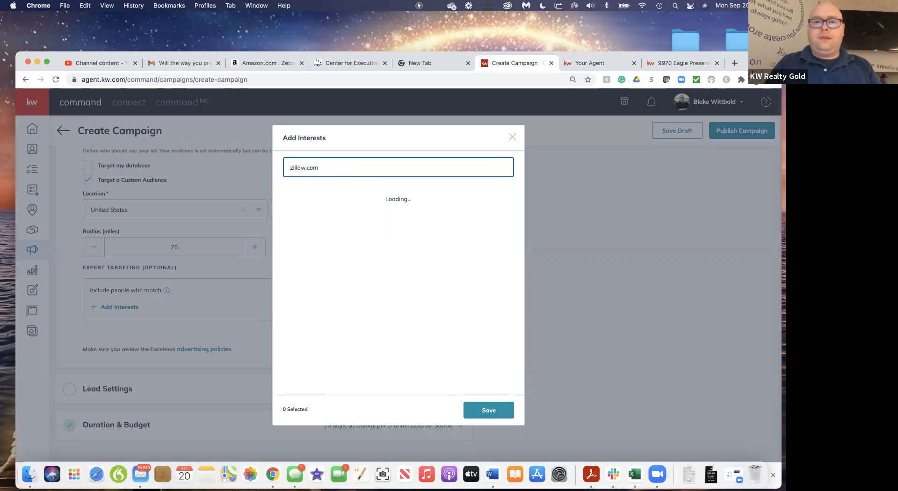
{"action": "left_click", "coordinate": [355, 202]}
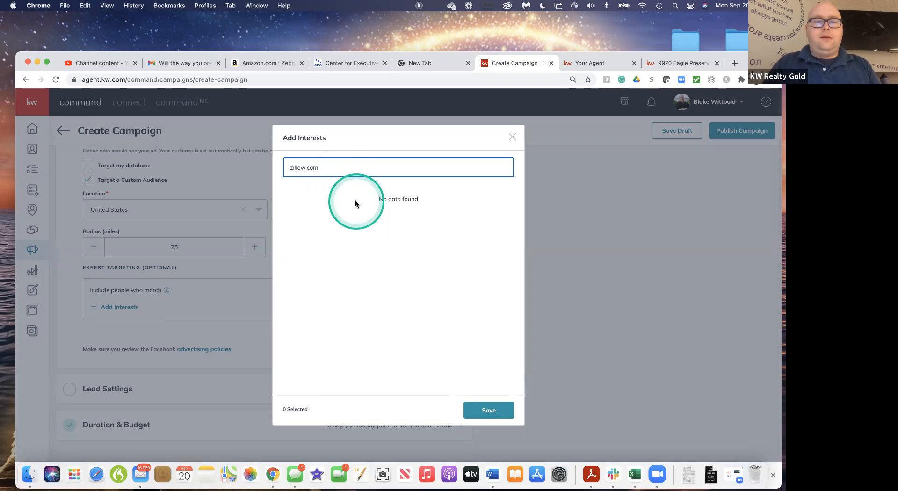
{"action": "key", "text": "BackSpace"}
{"action": "key", "text": "BackSpace"}
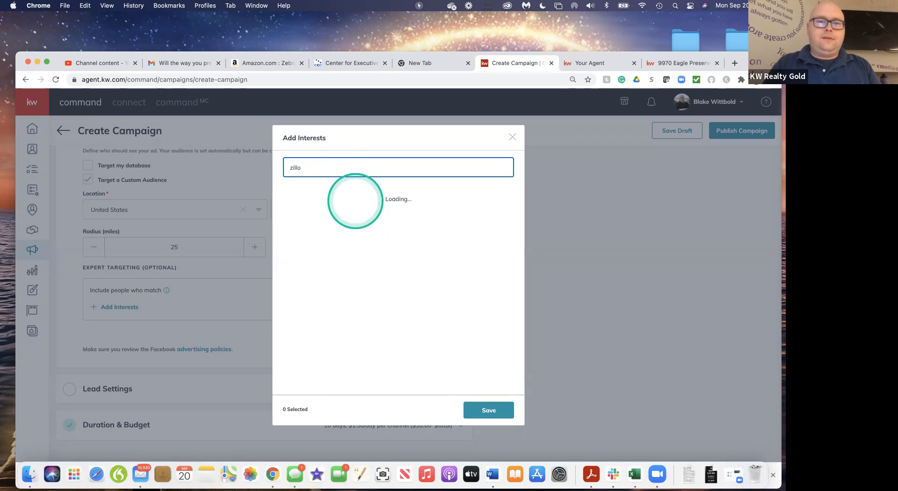
{"action": "key", "text": "BackSpace"}
{"action": "key", "text": "BackSpace"}
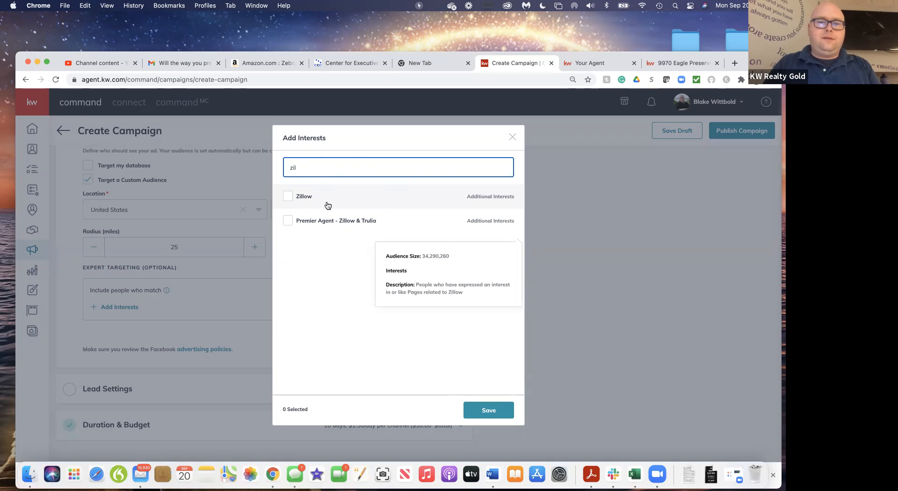
{"action": "left_click", "coordinate": [288, 197]}
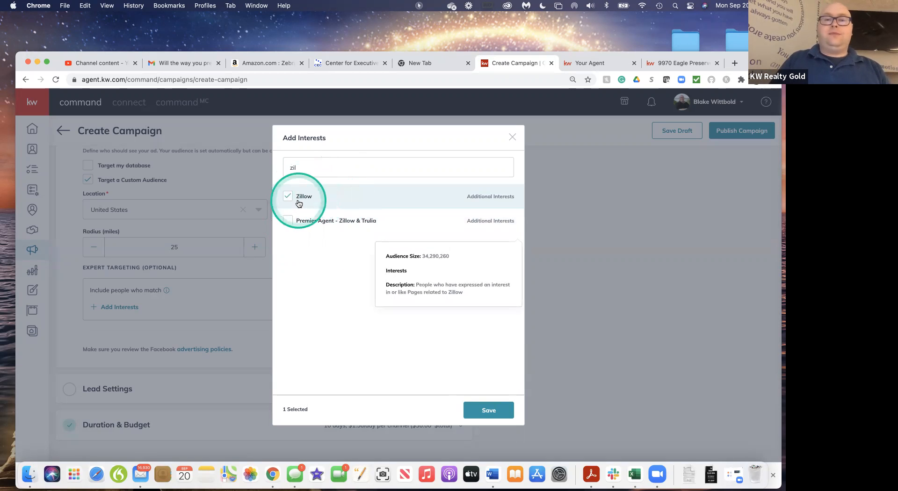
Search the interests for Realtor.com and select realtor.com
{"action": "left_click", "coordinate": [307, 168]}
{"action": "key", "text": "BackSpace"}
{"action": "key", "text": "BackSpace"}
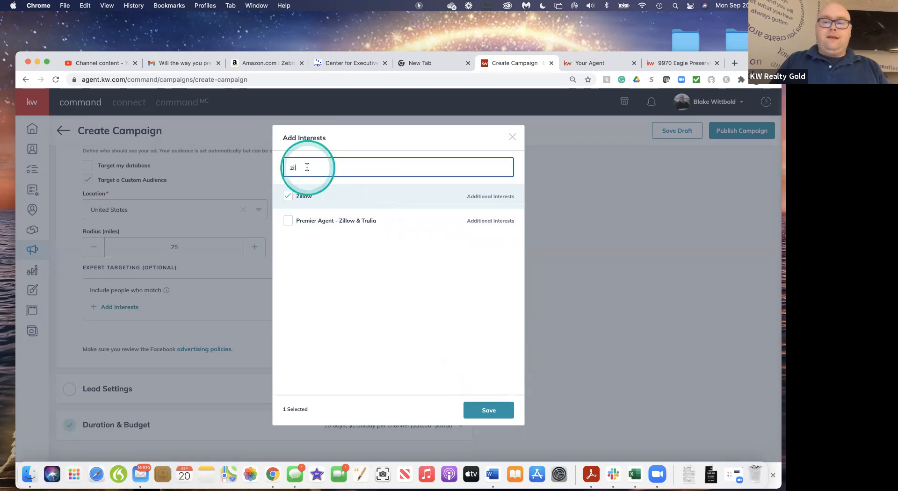
{"action": "key", "text": "BackSpace"}
{"action": "type", "text": "Realtor.com"}
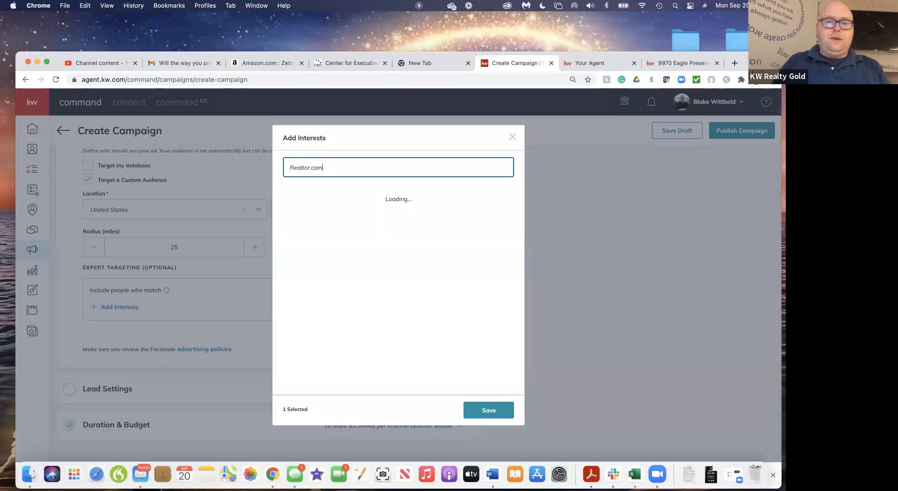
{"action": "left_click", "coordinate": [288, 196]}
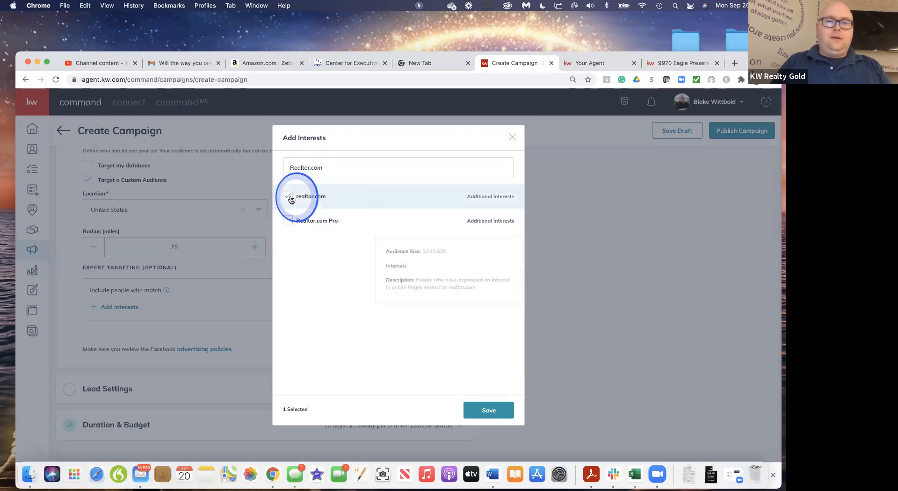
Replace the interest search term with Trulia and select the Trulia interest
{"action": "left_click", "coordinate": [341, 172]}
{"action": "key", "text": "BackSpace"}
{"action": "key", "text": "BackSpace"}
{"action": "key", "text": "BackSpace"}
{"action": "key", "text": "BackSpace"}
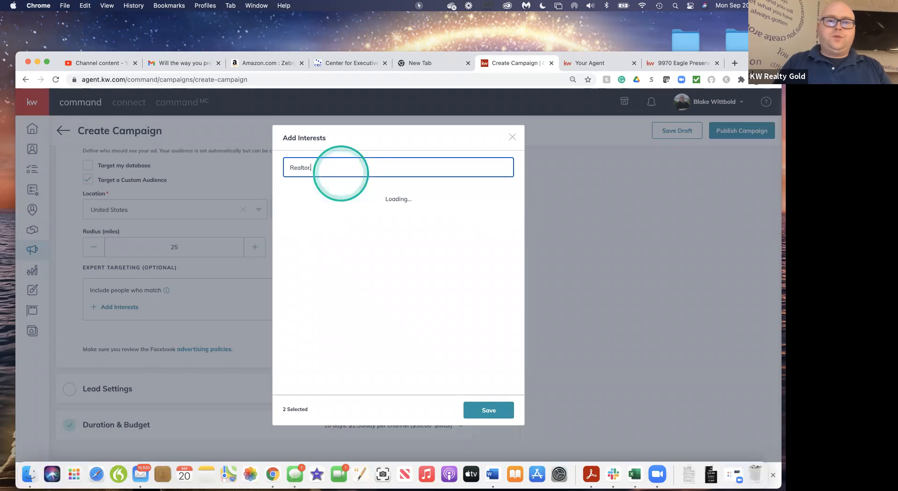
{"action": "key", "text": "BackSpace"}
{"action": "type", "text": "Trulia"}
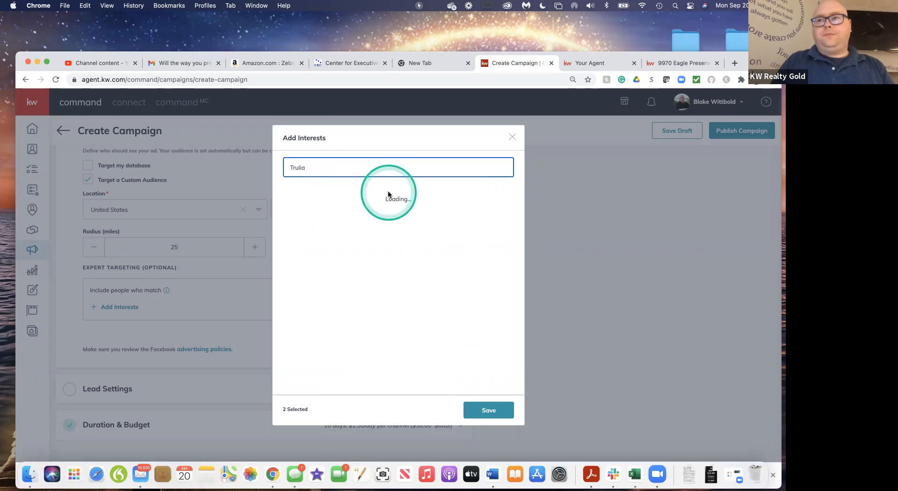
{"action": "left_click", "coordinate": [289, 197]}
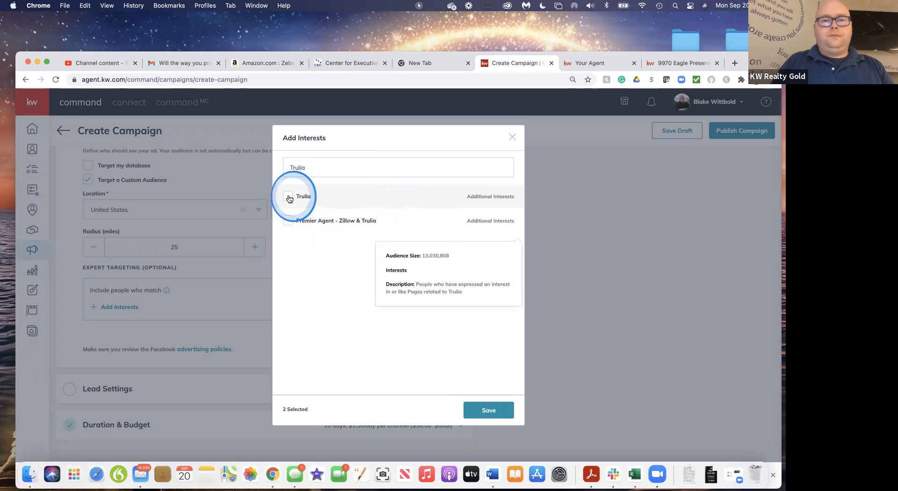
Search the interests for Homes and select Homes.com
{"action": "left_click", "coordinate": [328, 167]}
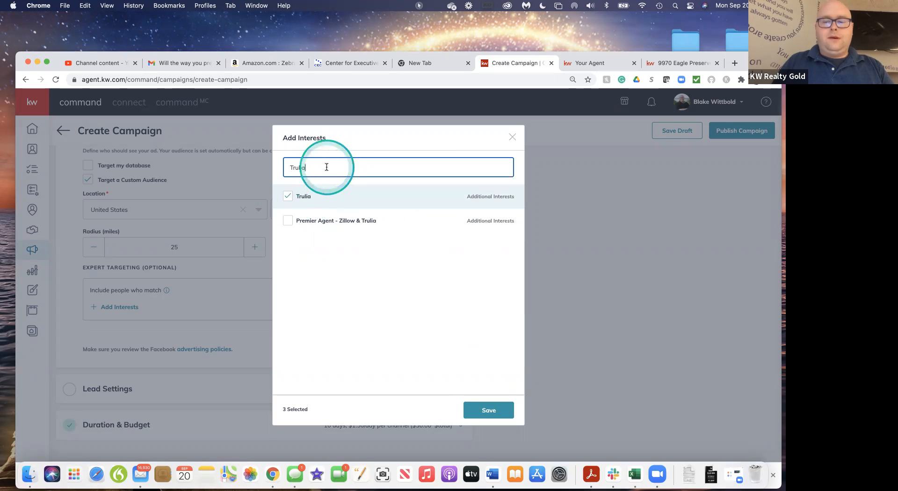
{"action": "key", "text": "BackSpace"}
{"action": "key", "text": "BackSpace"}
{"action": "key", "text": "BackSpace"}
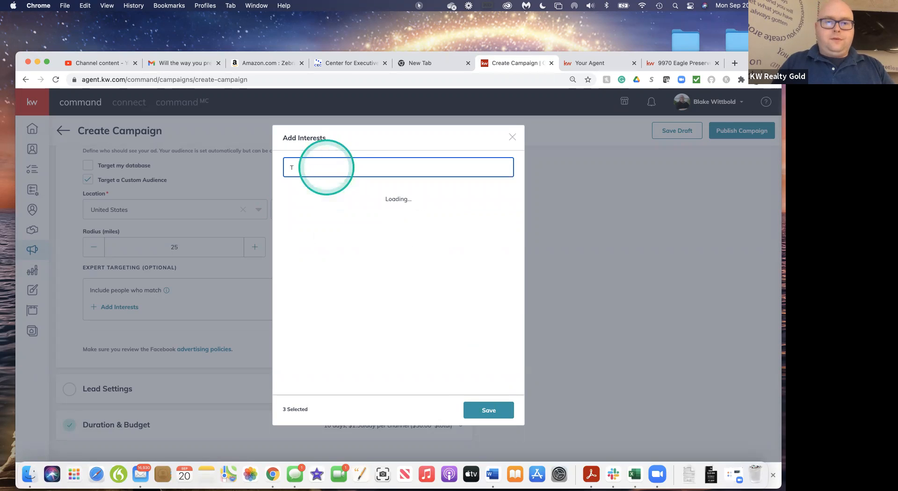
{"action": "key", "text": "BackSpace"}
{"action": "type", "text": "Homes"}
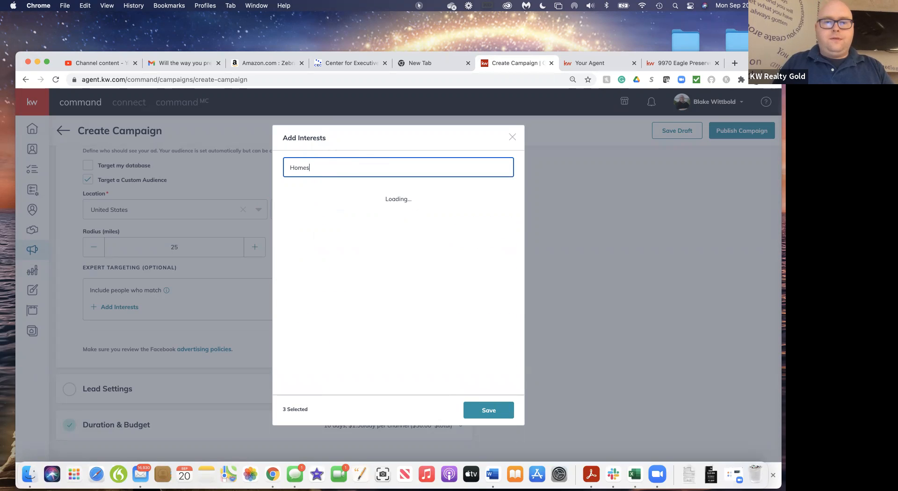
{"action": "left_click", "coordinate": [289, 197]}
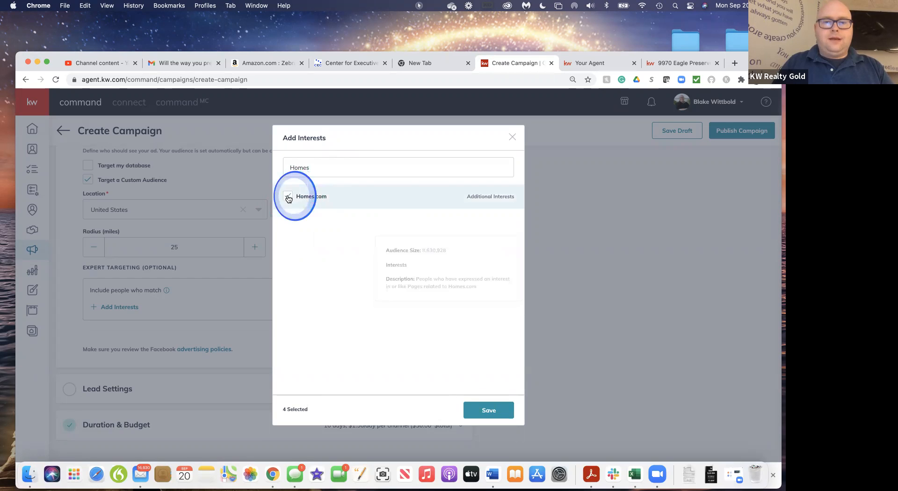
Search the interests for Investment and select Real estate investment trust, Real estate investment club and Investment
{"action": "left_click", "coordinate": [318, 171]}
{"action": "key", "text": "BackSpace"}
{"action": "key", "text": "BackSpace"}
{"action": "key", "text": "BackSpace"}
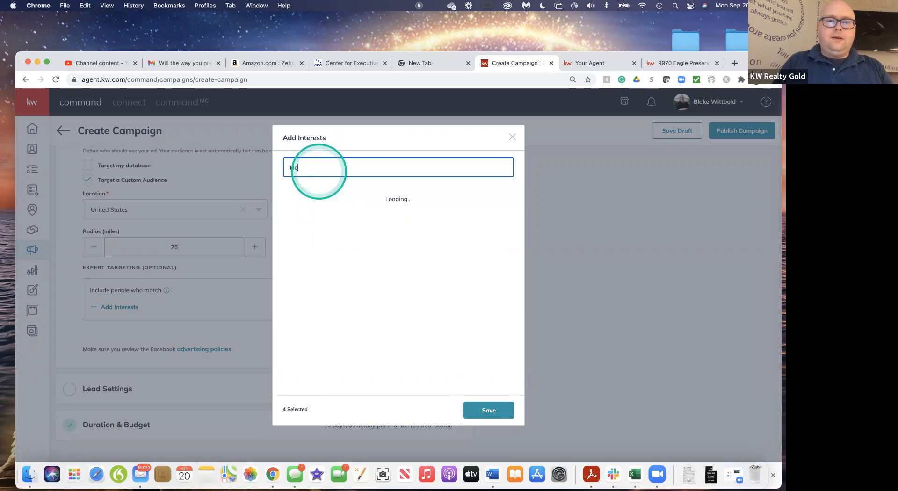
{"action": "key", "text": "BackSpace"}
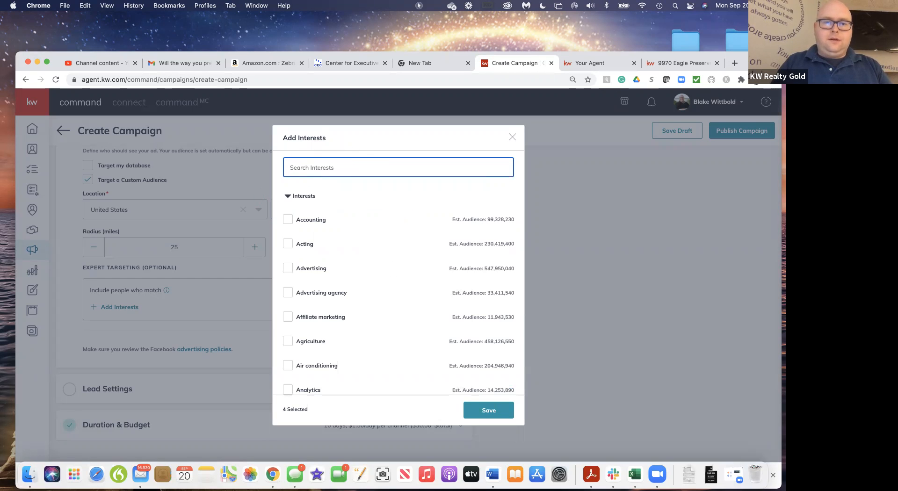
{"action": "type", "text": "Investment"}
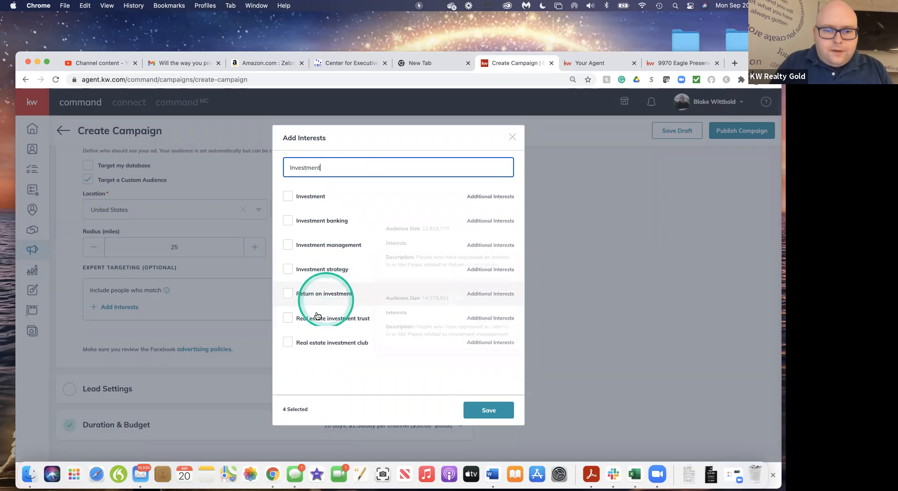
{"action": "left_click", "coordinate": [289, 323]}
{"action": "left_click", "coordinate": [288, 344]}
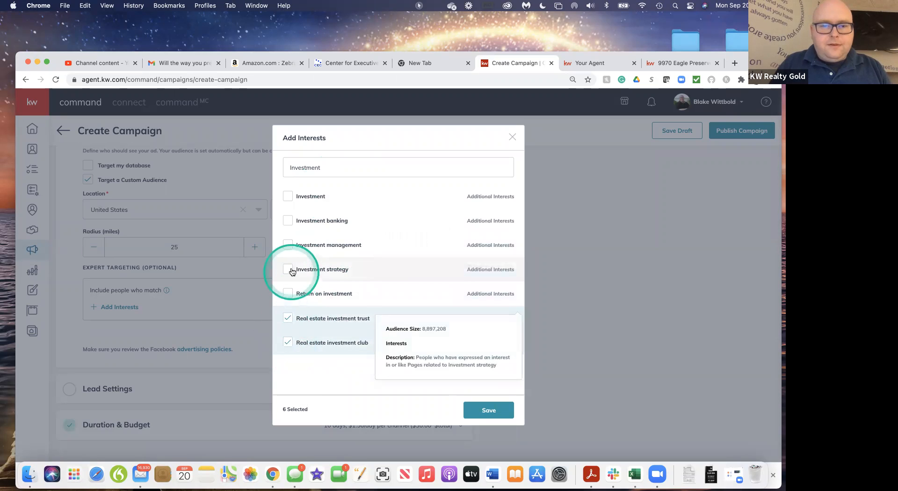
{"action": "left_click", "coordinate": [289, 197]}
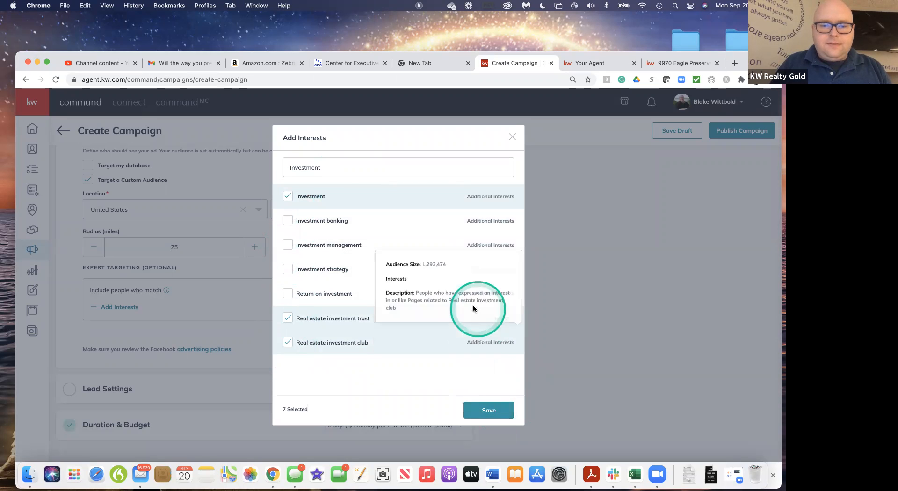
Search the interests for Mortgage and select Mortgage loans, Mortgage broker and Mortgage calculator
{"action": "left_click", "coordinate": [327, 170]}
{"action": "key", "text": "BackSpace"}
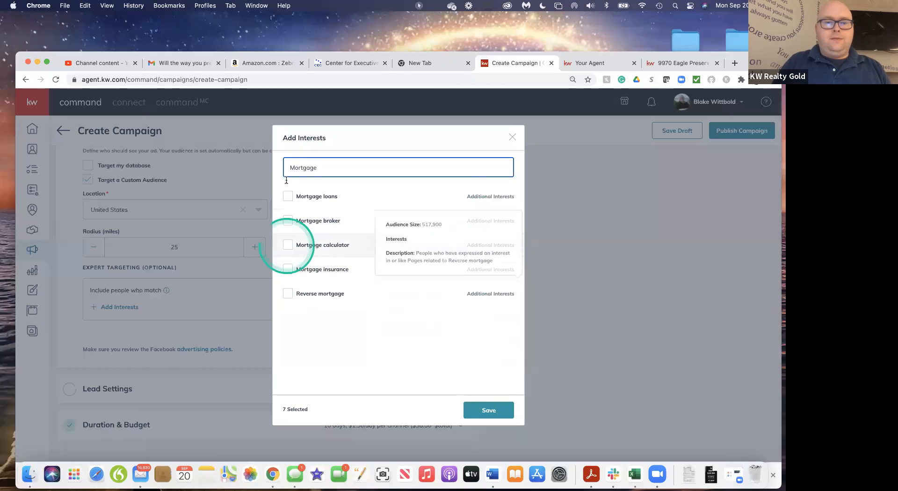
{"action": "left_click", "coordinate": [288, 196]}
{"action": "left_click", "coordinate": [290, 229]}
{"action": "left_click", "coordinate": [290, 247]}
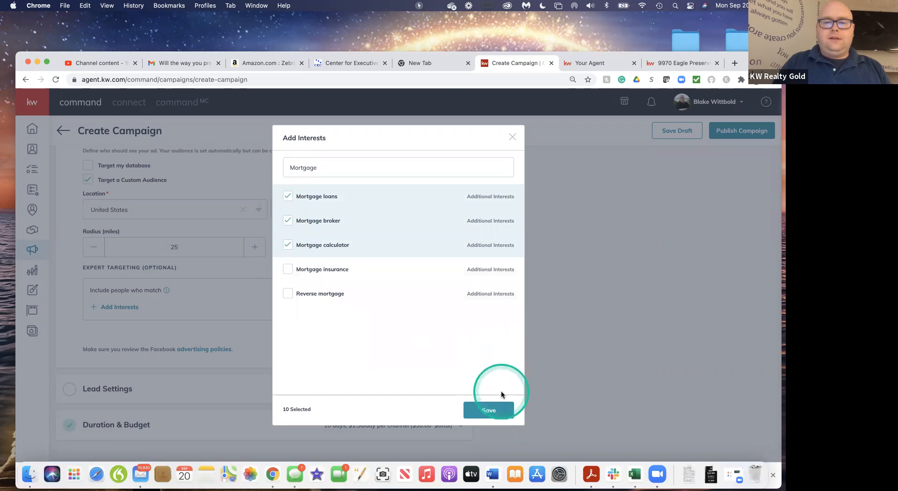
Clear the interest search and select Apartments.com from the full interest list
{"action": "left_click", "coordinate": [333, 168]}
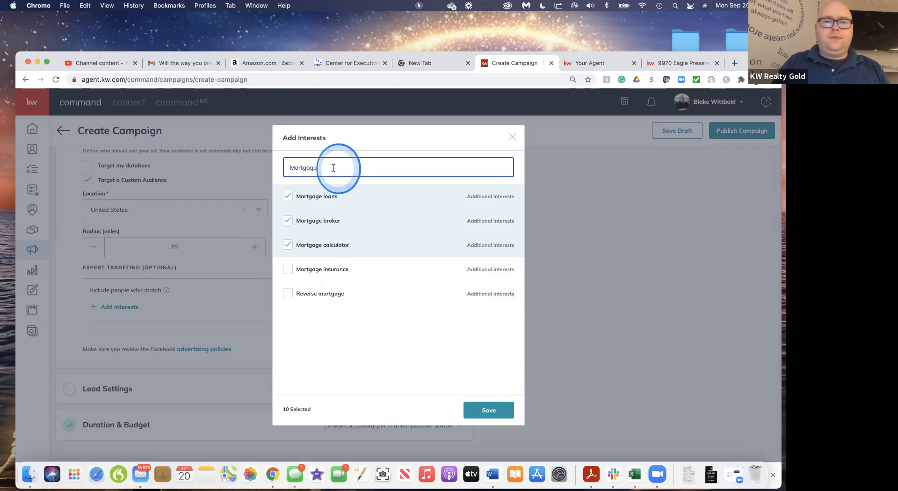
{"action": "key", "text": "BackSpace"}
{"action": "key", "text": "BackSpace"}
{"action": "key", "text": "BackSpace"}
{"action": "key", "text": "BackSpace"}
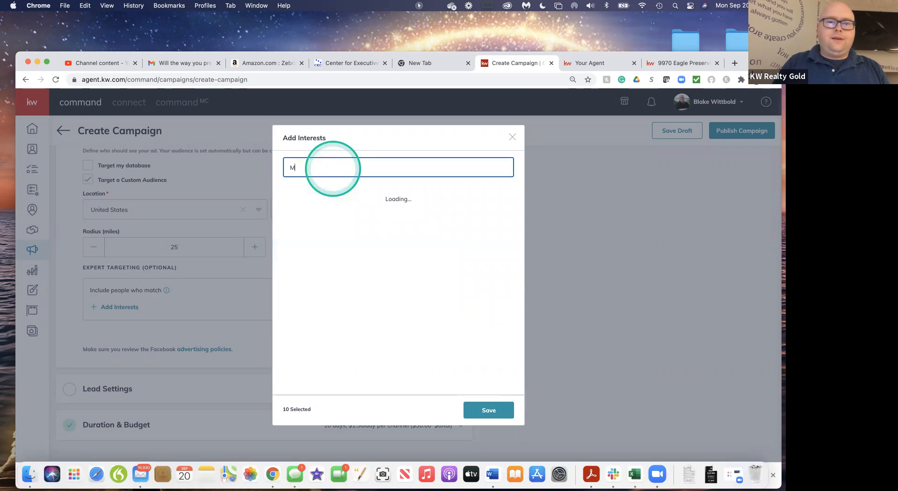
{"action": "key", "text": "BackSpace"}
{"action": "scroll", "coordinate": [366, 327], "scroll_direction": "down", "scroll_amount": 4}
{"action": "scroll", "coordinate": [368, 330], "scroll_direction": "down", "scroll_amount": 5}
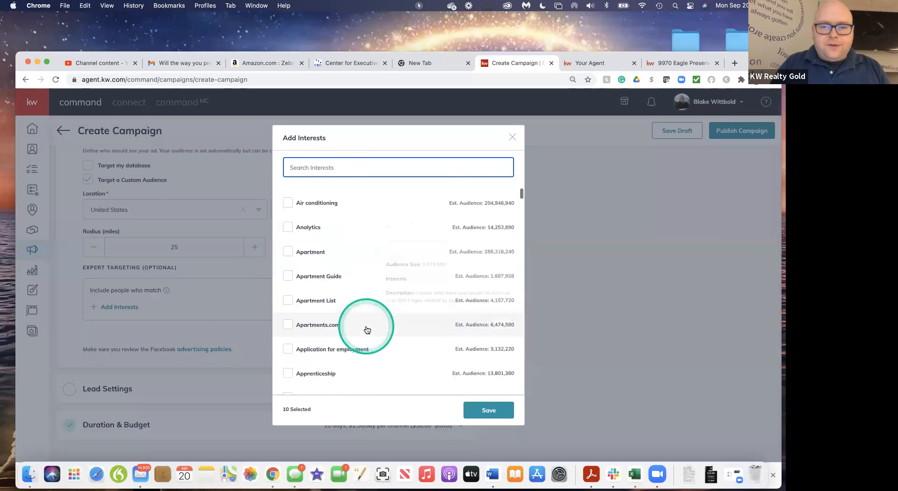
{"action": "left_click", "coordinate": [296, 253]}
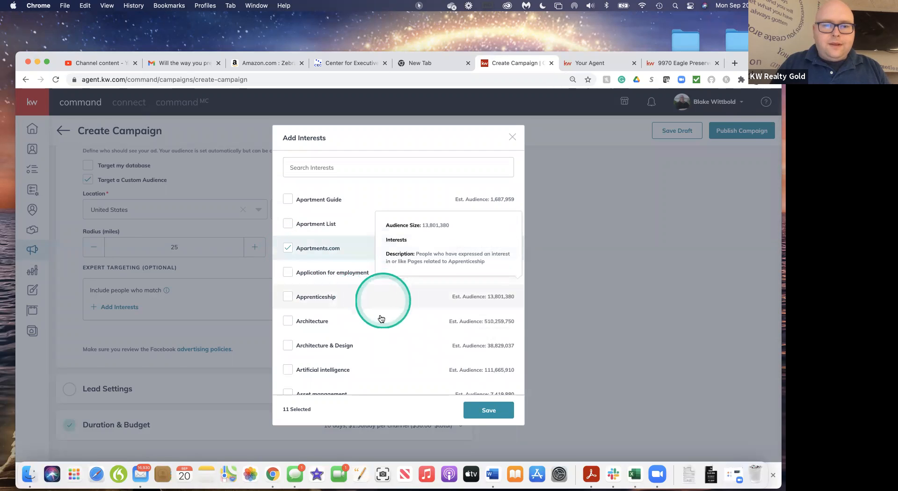
Look through the alphabetical interest list for further interests related to real estate and home buying
{"action": "scroll", "coordinate": [381, 319], "scroll_direction": "down", "scroll_amount": 2}
{"action": "scroll", "coordinate": [381, 319], "scroll_direction": "down", "scroll_amount": 5}
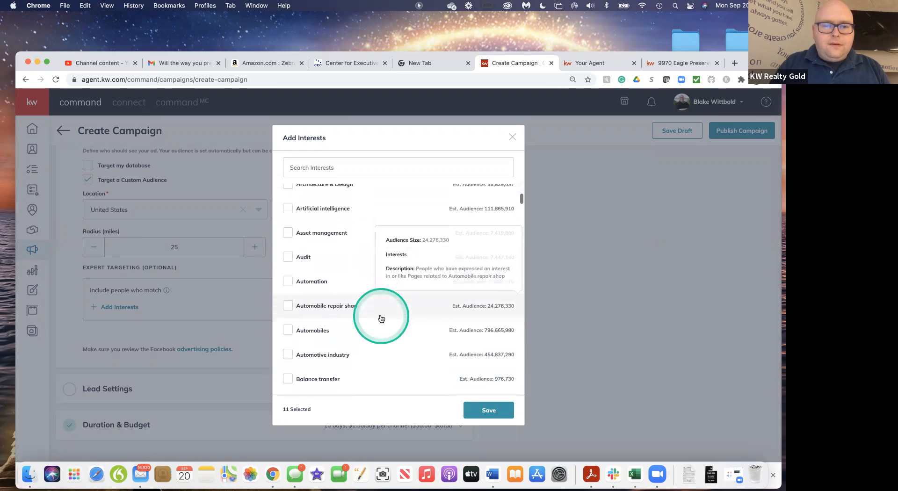
{"action": "scroll", "coordinate": [381, 317], "scroll_direction": "down", "scroll_amount": 5}
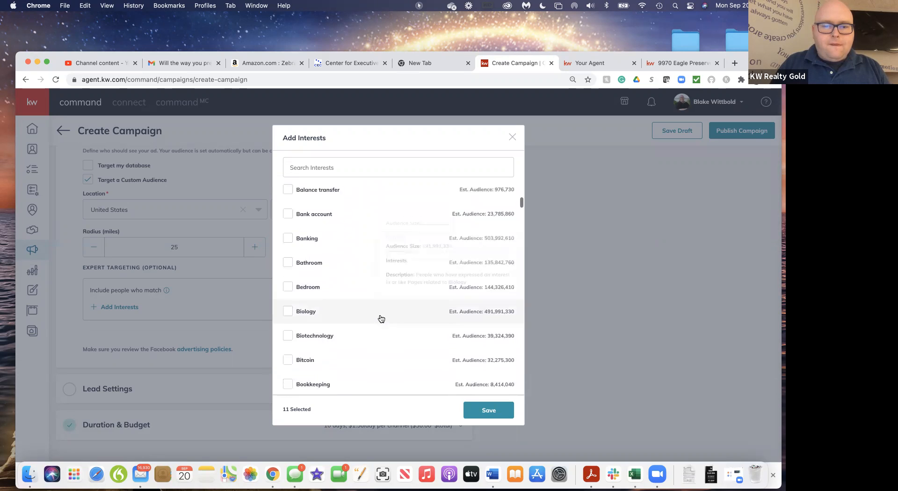
{"action": "scroll", "coordinate": [382, 319], "scroll_direction": "down", "scroll_amount": 4}
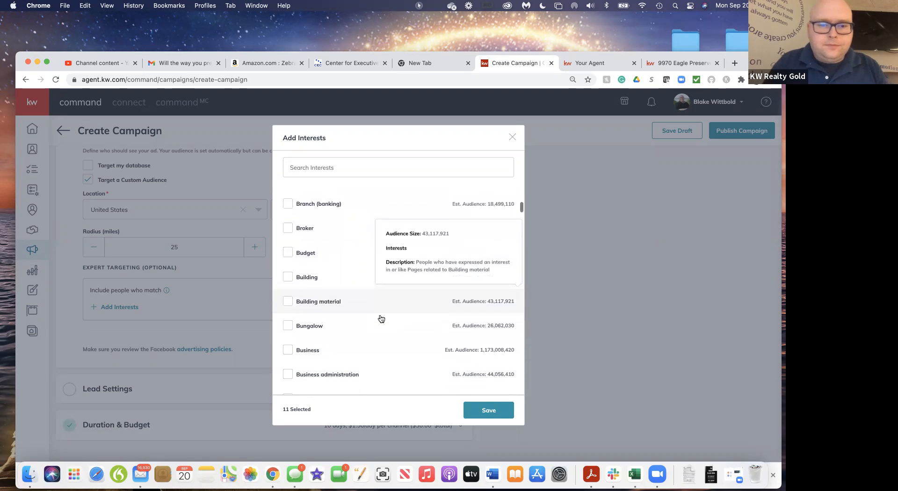
{"action": "scroll", "coordinate": [381, 319], "scroll_direction": "down", "scroll_amount": 5}
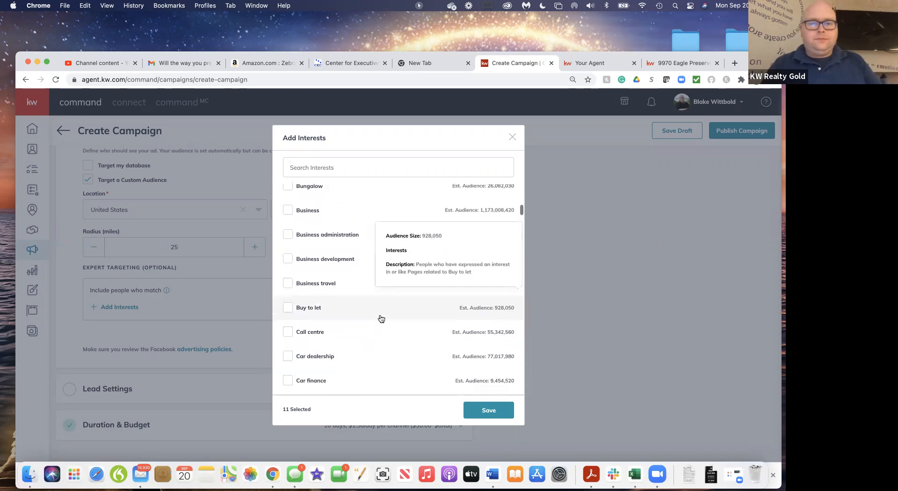
{"action": "scroll", "coordinate": [382, 318], "scroll_direction": "down", "scroll_amount": 4}
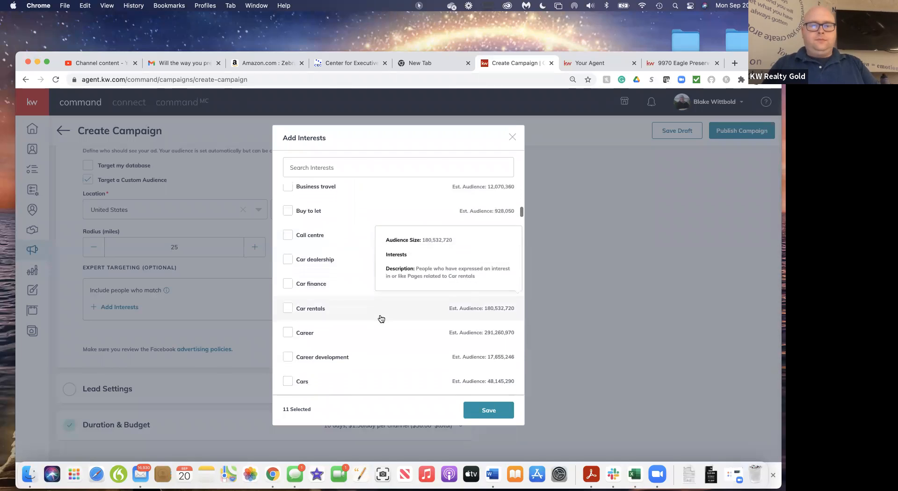
{"action": "scroll", "coordinate": [381, 319], "scroll_direction": "down", "scroll_amount": 5}
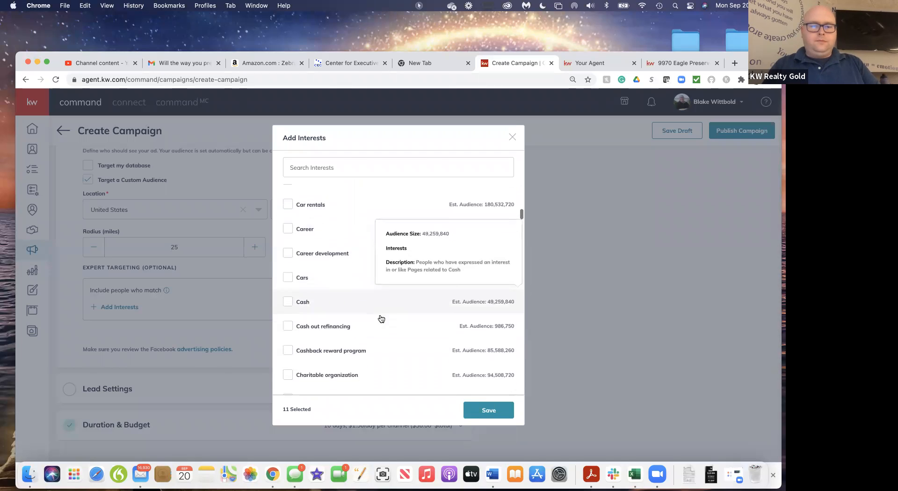
{"action": "scroll", "coordinate": [382, 319], "scroll_direction": "down", "scroll_amount": 5}
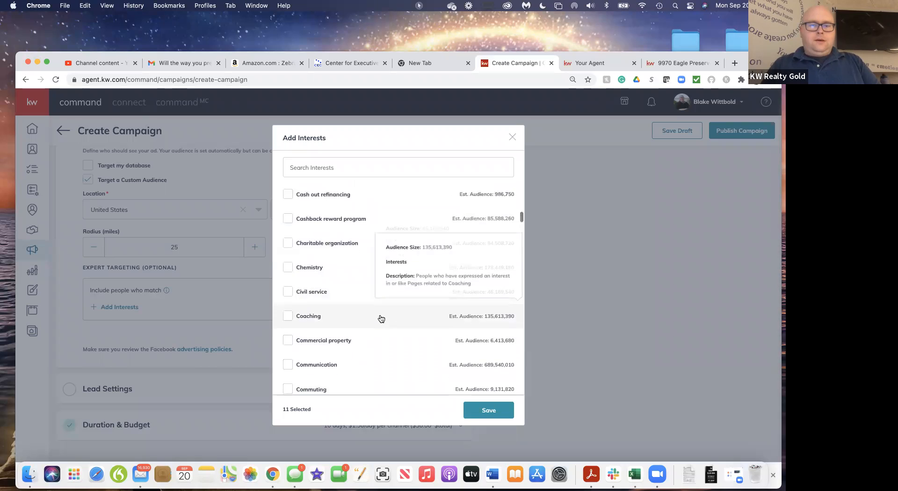
{"action": "scroll", "coordinate": [381, 319], "scroll_direction": "down", "scroll_amount": 1}
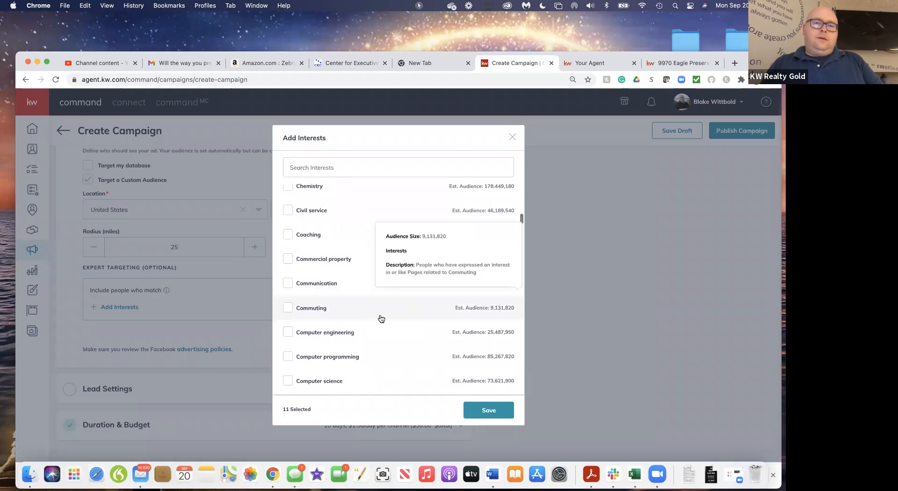
{"action": "scroll", "coordinate": [381, 318], "scroll_direction": "down", "scroll_amount": 2}
{"action": "scroll", "coordinate": [382, 319], "scroll_direction": "down", "scroll_amount": 1}
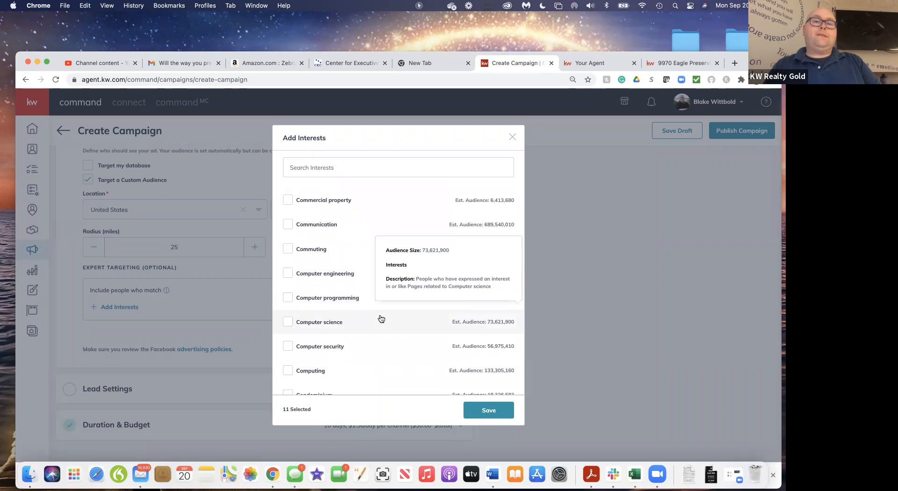
{"action": "scroll", "coordinate": [382, 319], "scroll_direction": "up", "scroll_amount": 20}
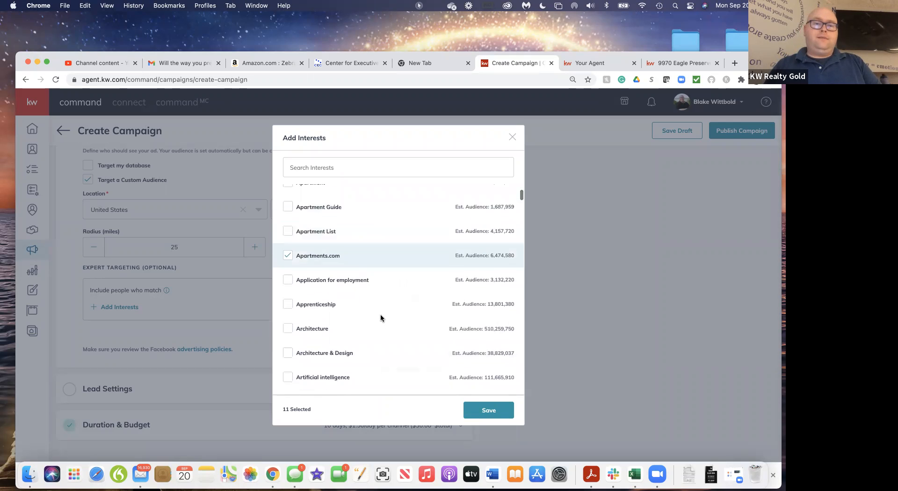
{"action": "scroll", "coordinate": [381, 319], "scroll_direction": "up", "scroll_amount": 8}
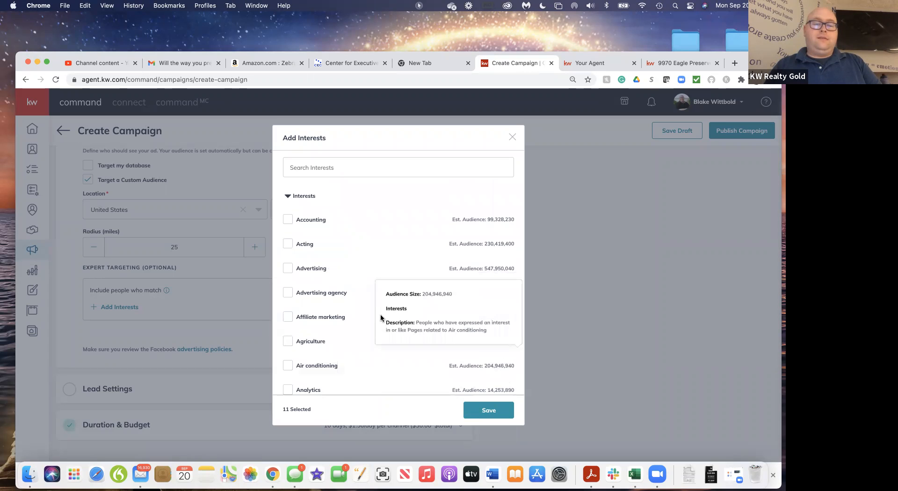
{"action": "scroll", "coordinate": [383, 361], "scroll_direction": "down", "scroll_amount": 1}
{"action": "scroll", "coordinate": [384, 361], "scroll_direction": "down", "scroll_amount": 6}
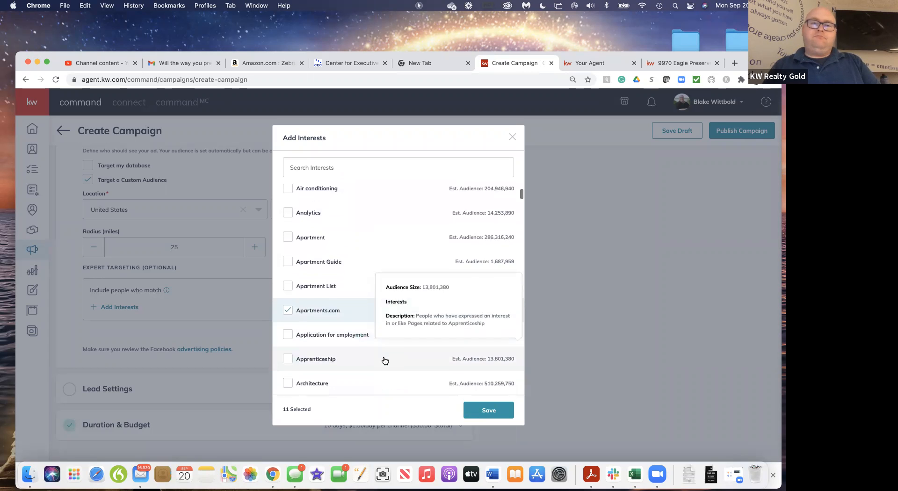
{"action": "scroll", "coordinate": [385, 360], "scroll_direction": "up", "scroll_amount": 7}
{"action": "scroll", "coordinate": [365, 328], "scroll_direction": "down", "scroll_amount": 7}
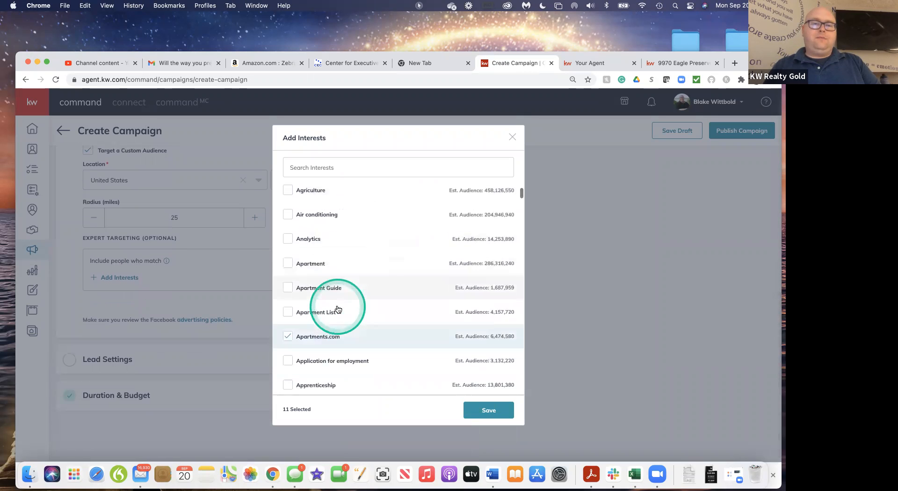
Select Creative real estate investing in the full interest list
{"action": "scroll", "coordinate": [338, 309], "scroll_direction": "down", "scroll_amount": 20}
{"action": "scroll", "coordinate": [338, 308], "scroll_direction": "down", "scroll_amount": 6}
{"action": "scroll", "coordinate": [337, 308], "scroll_direction": "down", "scroll_amount": 10}
{"action": "scroll", "coordinate": [338, 309], "scroll_direction": "down", "scroll_amount": 2}
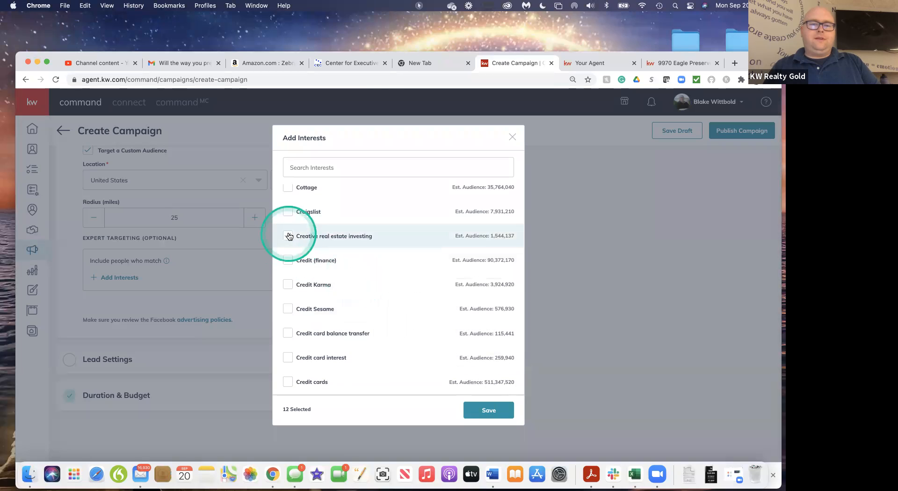
Select Estate (land), FHA insured loan, First-time buyer, First-time home buyer grant, Fixer-upper and Floor plan in the interest list
{"action": "scroll", "coordinate": [380, 307], "scroll_direction": "down", "scroll_amount": 6}
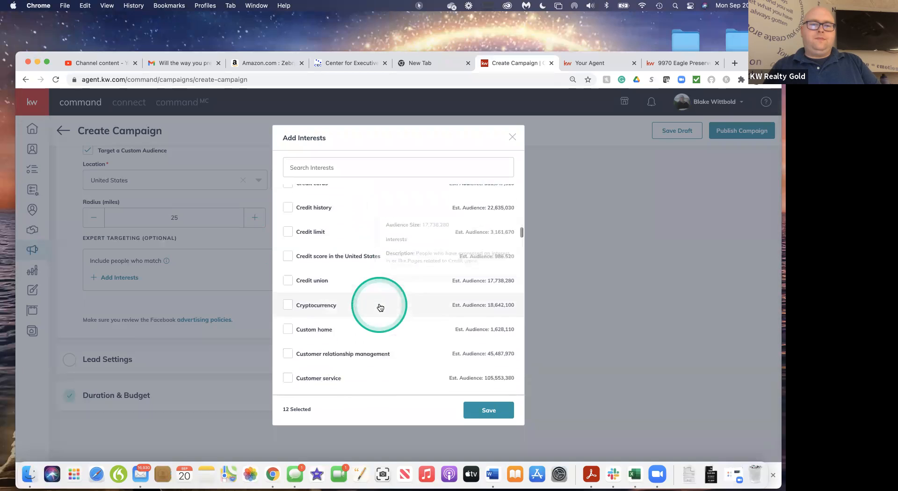
{"action": "scroll", "coordinate": [380, 306], "scroll_direction": "down", "scroll_amount": 5}
{"action": "scroll", "coordinate": [380, 306], "scroll_direction": "down", "scroll_amount": 5}
{"action": "scroll", "coordinate": [380, 307], "scroll_direction": "down", "scroll_amount": 7}
{"action": "scroll", "coordinate": [380, 307], "scroll_direction": "down", "scroll_amount": 5}
{"action": "scroll", "coordinate": [380, 307], "scroll_direction": "down", "scroll_amount": 5}
{"action": "scroll", "coordinate": [380, 307], "scroll_direction": "down", "scroll_amount": 3}
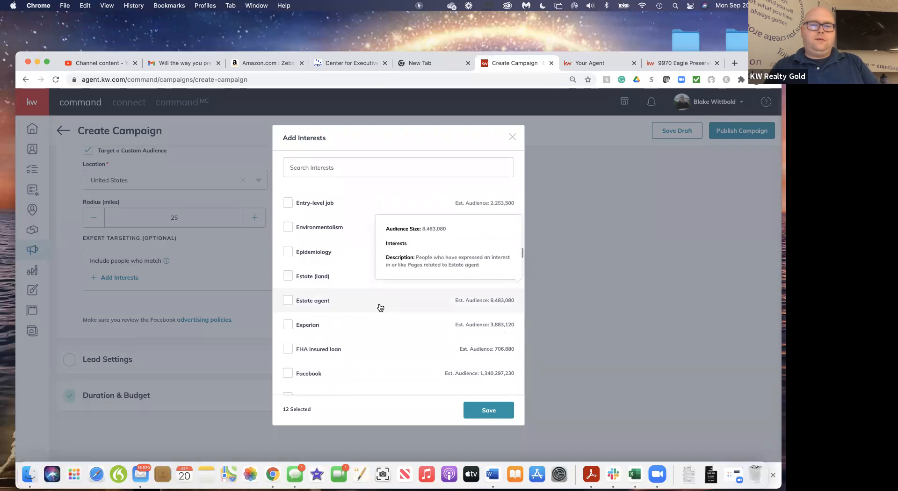
{"action": "left_click", "coordinate": [288, 277]}
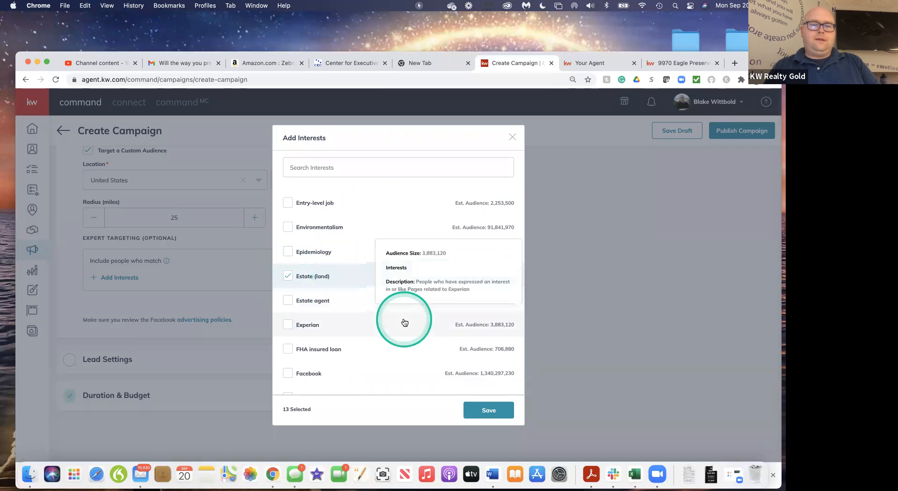
{"action": "scroll", "coordinate": [403, 321], "scroll_direction": "down", "scroll_amount": 5}
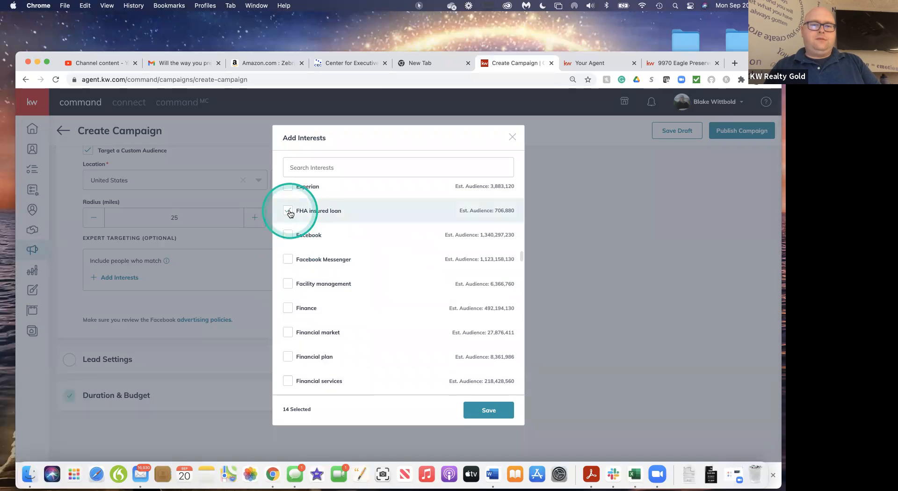
{"action": "scroll", "coordinate": [367, 271], "scroll_direction": "down", "scroll_amount": 5}
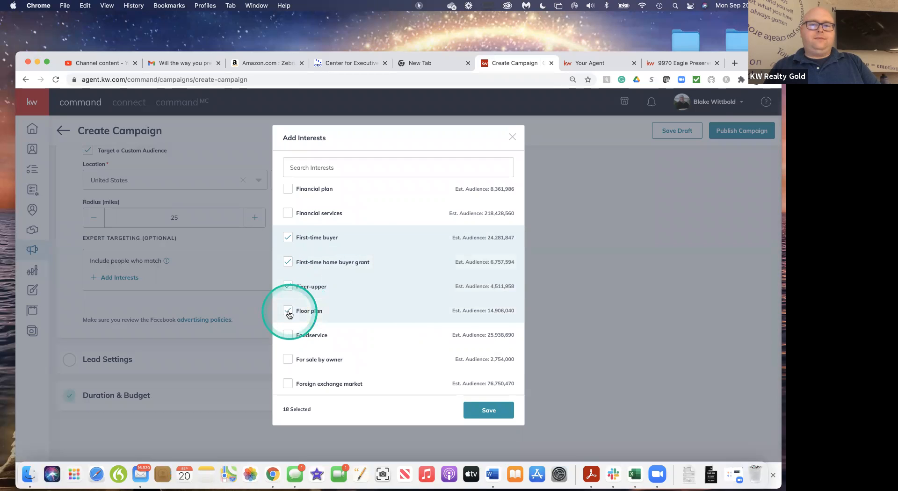
Save the selected interests and the campaign's Facebook and Instagram settings
{"action": "left_click", "coordinate": [489, 410]}
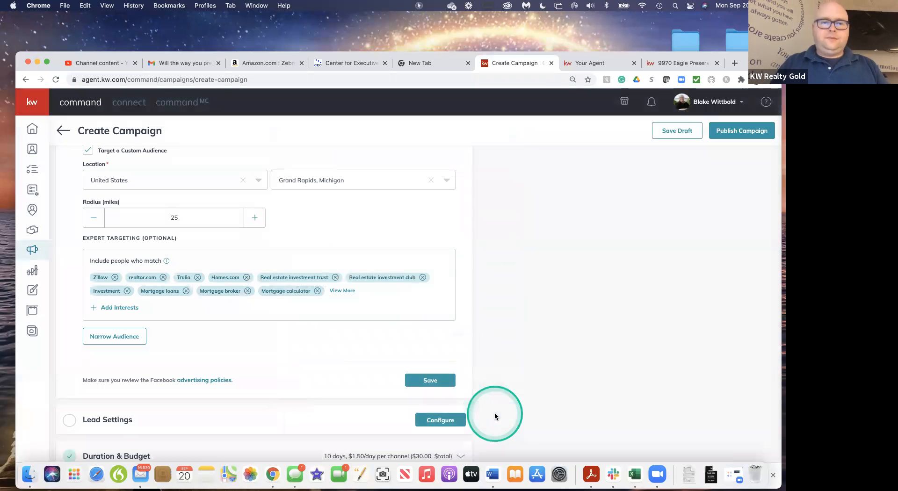
{"action": "scroll", "coordinate": [317, 347], "scroll_direction": "down", "scroll_amount": 3}
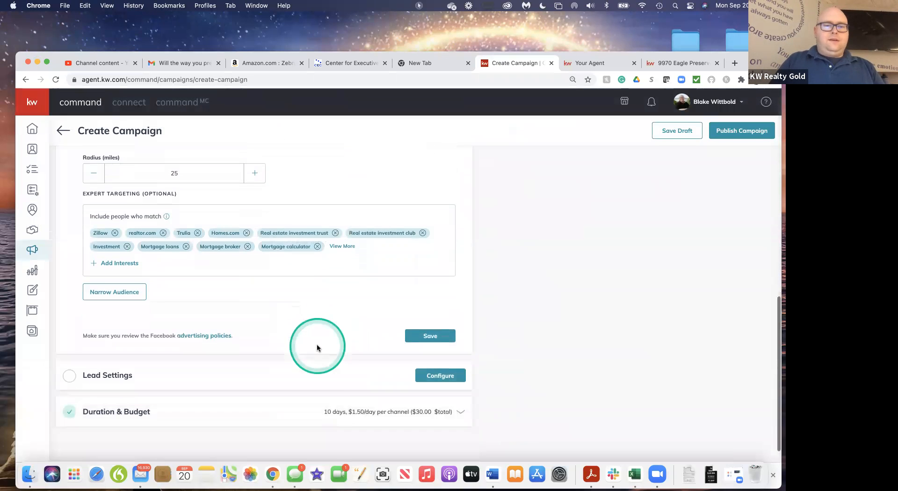
{"action": "left_click", "coordinate": [433, 312]}
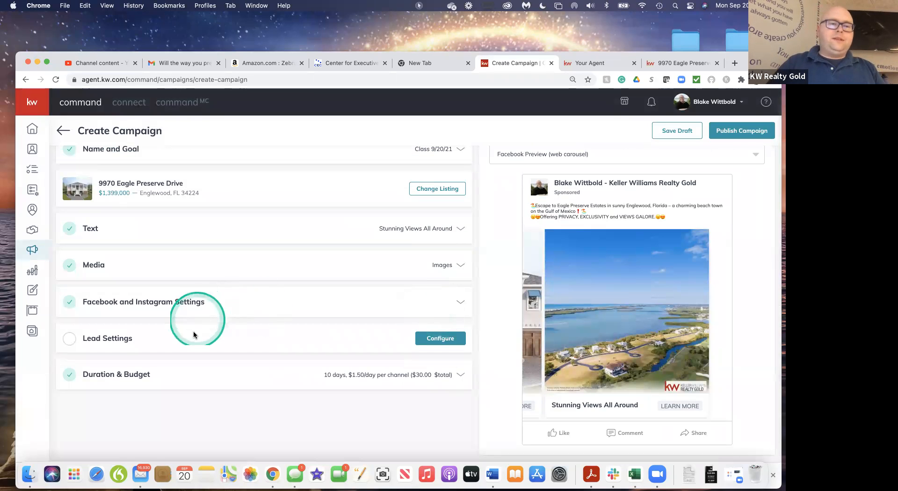
Look through the SmartPlans available for campaign leads and save Lead Settings without choosing a contact tag or SmartPlan
{"action": "left_click", "coordinate": [446, 339]}
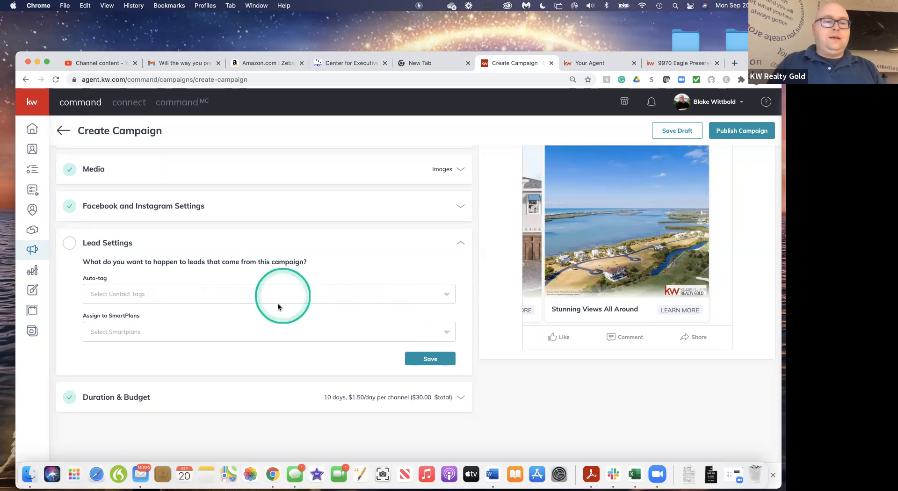
{"action": "left_click", "coordinate": [182, 332]}
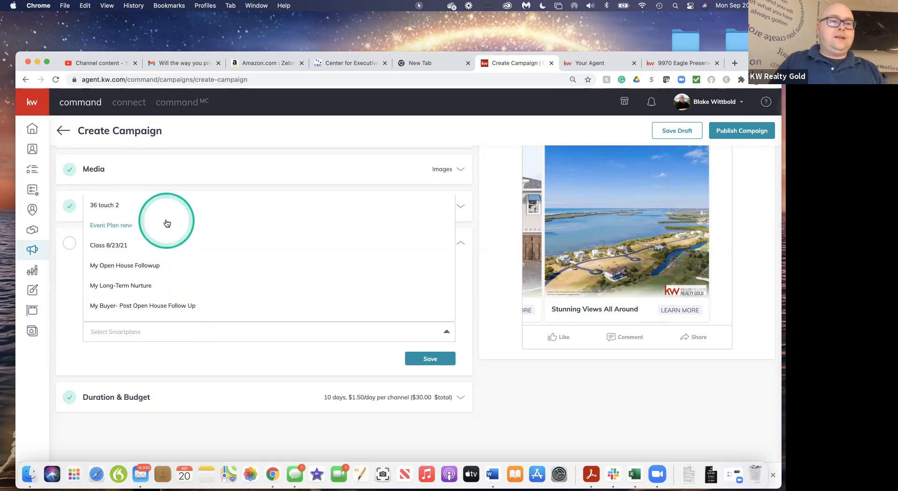
{"action": "scroll", "coordinate": [170, 280], "scroll_direction": "down", "scroll_amount": 3}
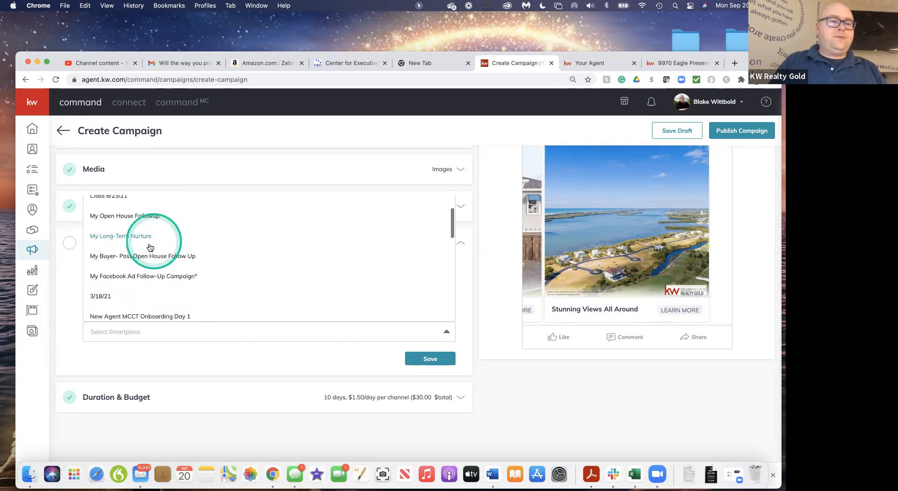
{"action": "scroll", "coordinate": [150, 287], "scroll_direction": "down", "scroll_amount": 1}
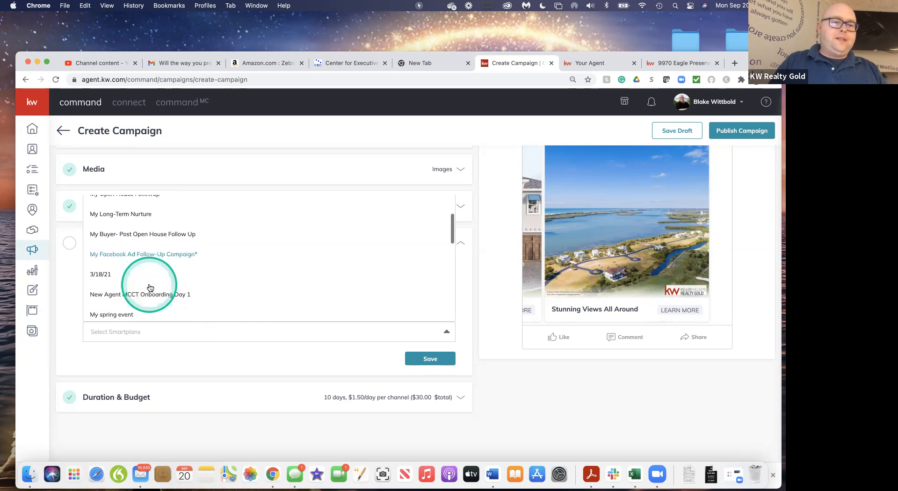
{"action": "scroll", "coordinate": [150, 287], "scroll_direction": "down", "scroll_amount": 1}
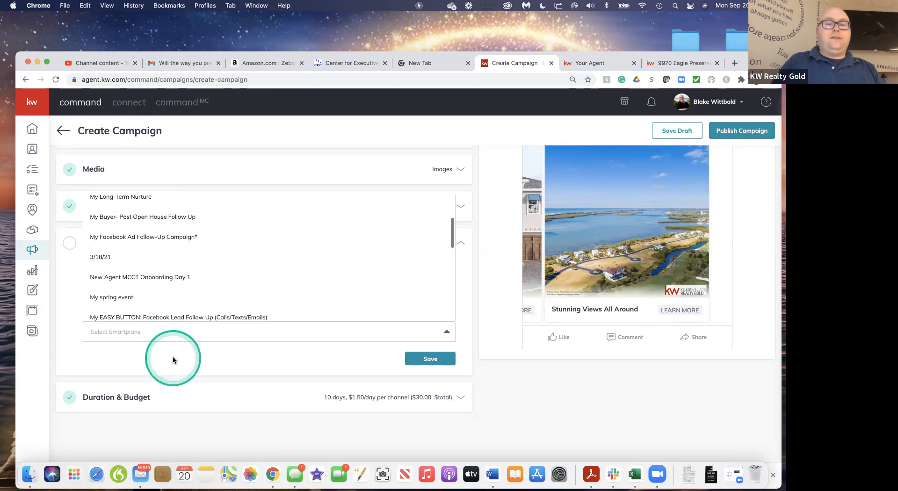
{"action": "left_click", "coordinate": [172, 360]}
{"action": "left_click", "coordinate": [431, 359]}
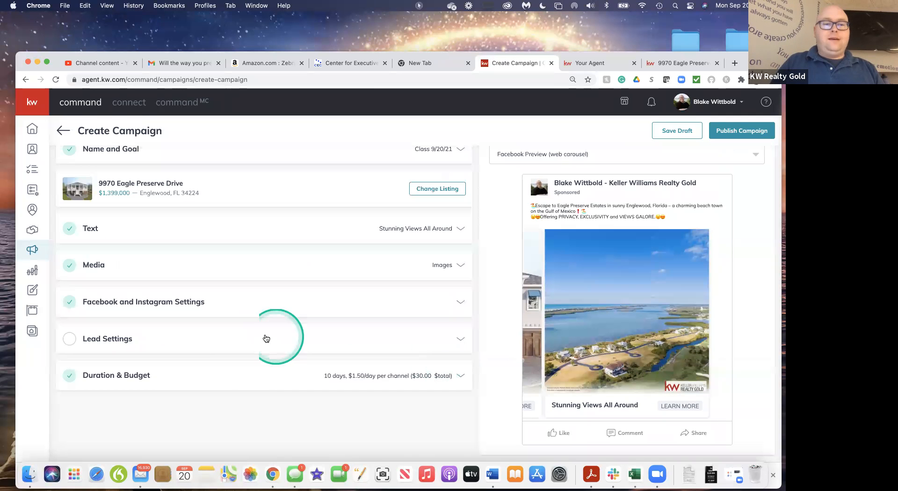
Set the campaign's start date to Sep 22, 2021 in Duration & Budget
{"action": "left_click", "coordinate": [234, 379]}
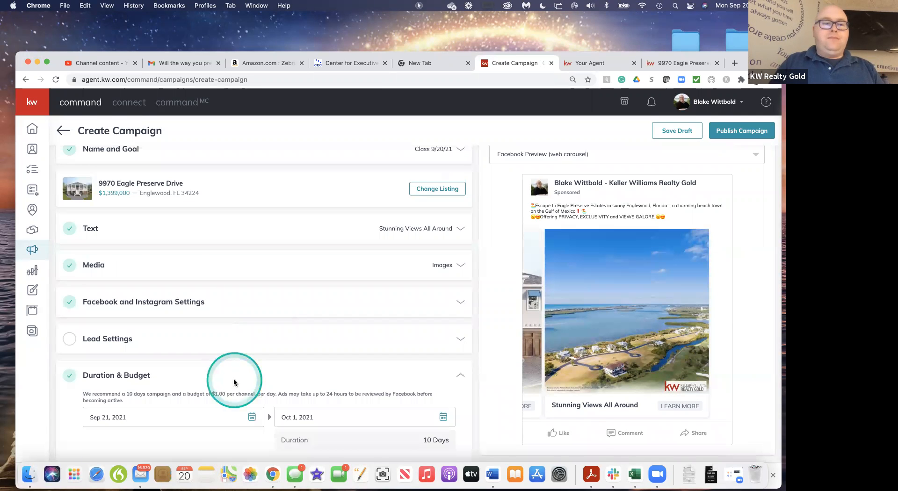
{"action": "scroll", "coordinate": [234, 382], "scroll_direction": "down", "scroll_amount": 5}
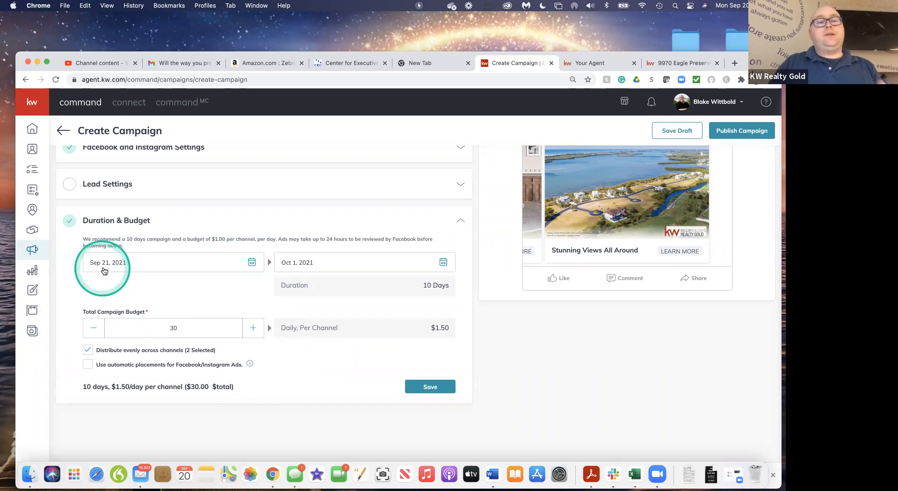
{"action": "left_click", "coordinate": [253, 262]}
{"action": "left_click", "coordinate": [152, 365]}
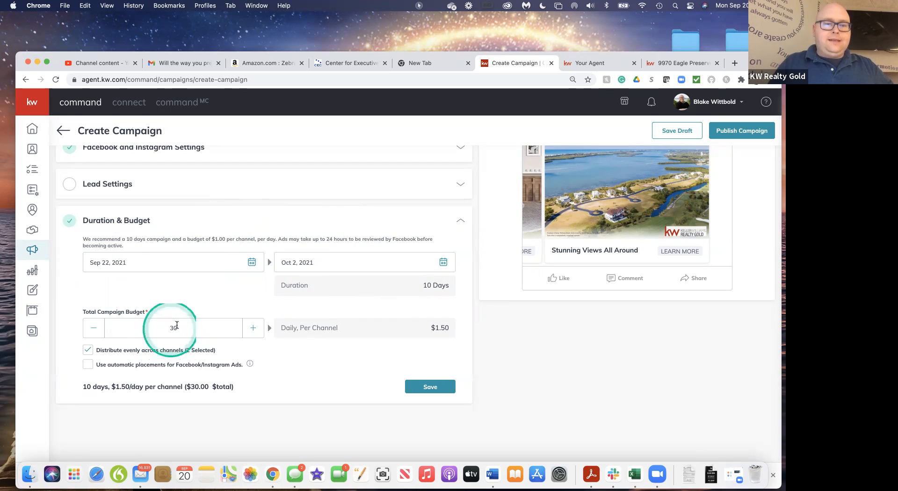
Increase the total campaign budget to $60
{"action": "left_click", "coordinate": [253, 328]}
{"action": "left_click", "coordinate": [253, 328]}
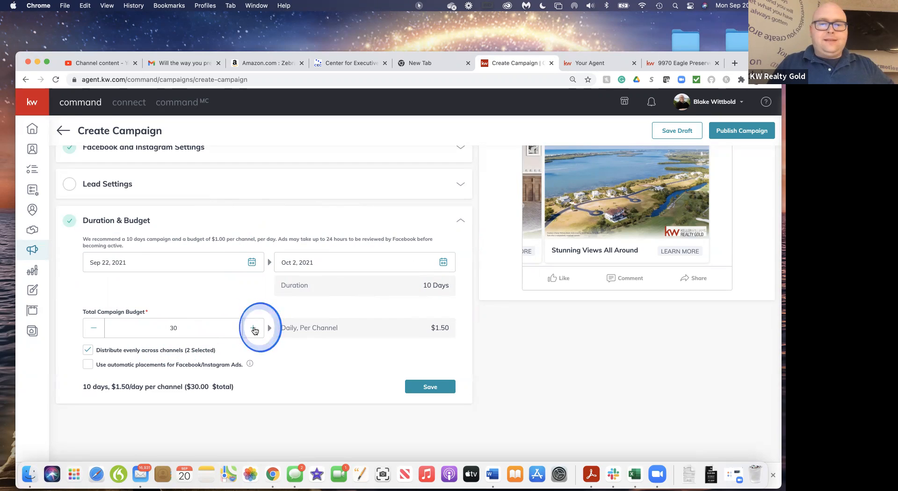
{"action": "left_click", "coordinate": [253, 328]}
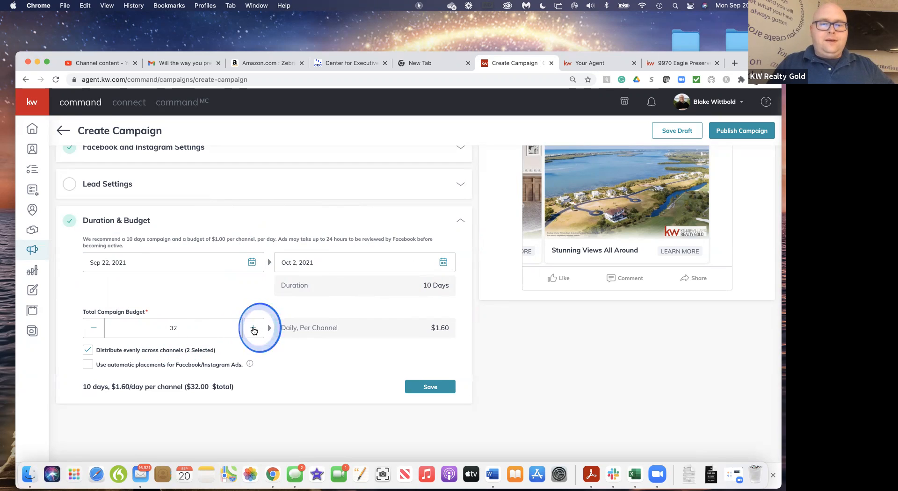
{"action": "left_click", "coordinate": [253, 328]}
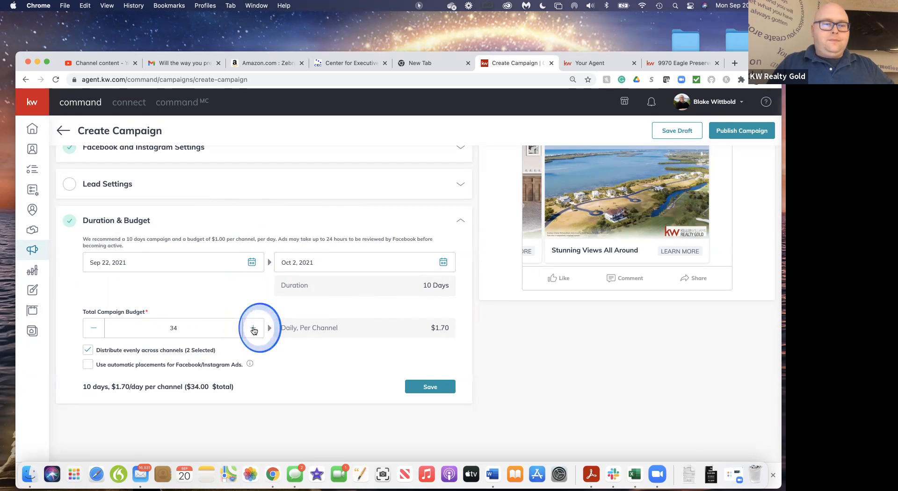
{"action": "left_click", "coordinate": [253, 328]}
{"action": "left_click", "coordinate": [253, 328]}
{"action": "triple_click", "coordinate": [253, 329]}
{"action": "triple_click", "coordinate": [253, 329]}
{"action": "triple_click", "coordinate": [253, 329]}
{"action": "double_click", "coordinate": [253, 328]}
{"action": "double_click", "coordinate": [253, 328]}
{"action": "double_click", "coordinate": [253, 328]}
{"action": "double_click", "coordinate": [253, 327]}
{"action": "double_click", "coordinate": [253, 327]}
{"action": "double_click", "coordinate": [253, 328]}
{"action": "left_click", "coordinate": [253, 329]}
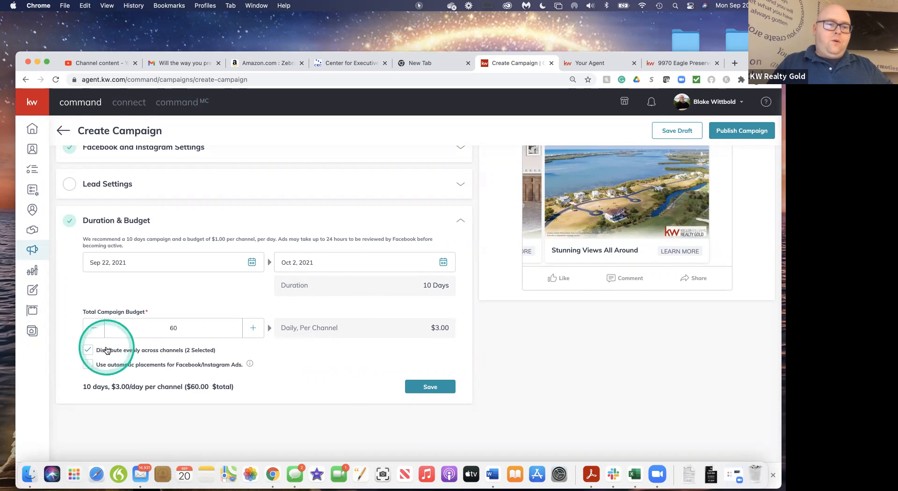
Try automatic placements for the Facebook/Instagram ads with separate channel budgets, and restore even distribution across the two channels
{"action": "left_click", "coordinate": [88, 365]}
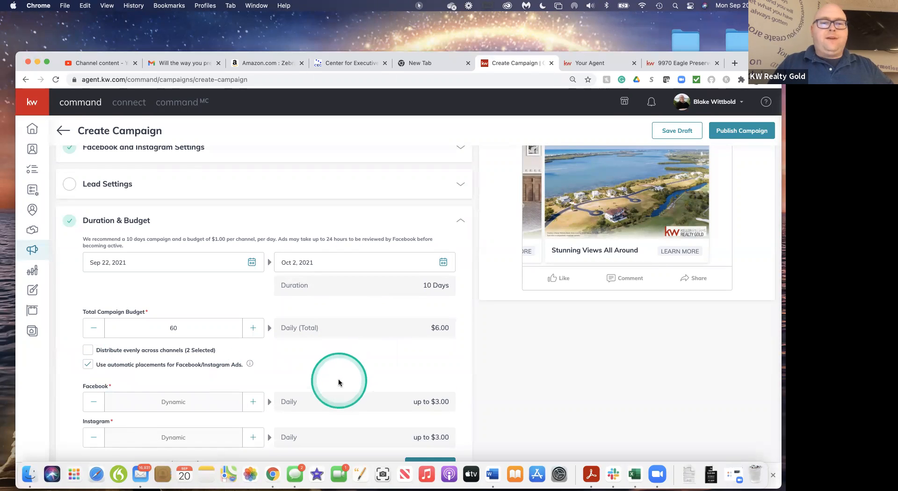
{"action": "scroll", "coordinate": [340, 381], "scroll_direction": "down", "scroll_amount": 3}
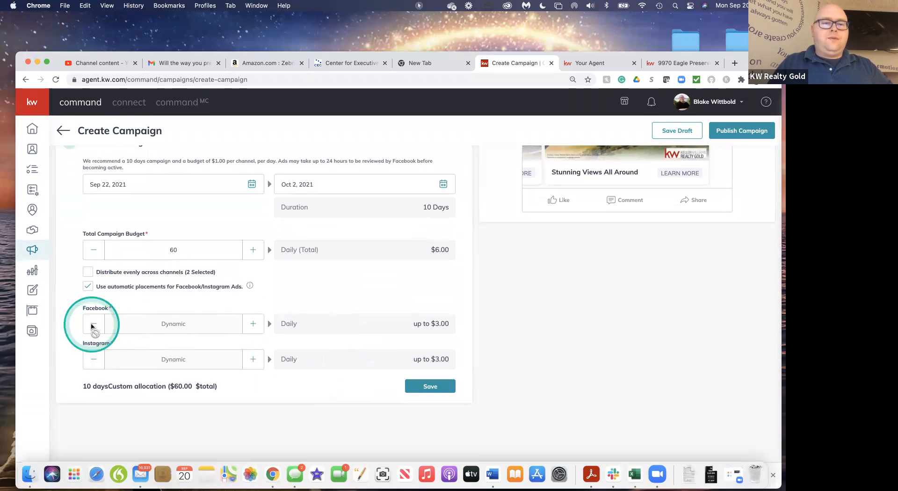
{"action": "left_click", "coordinate": [254, 325]}
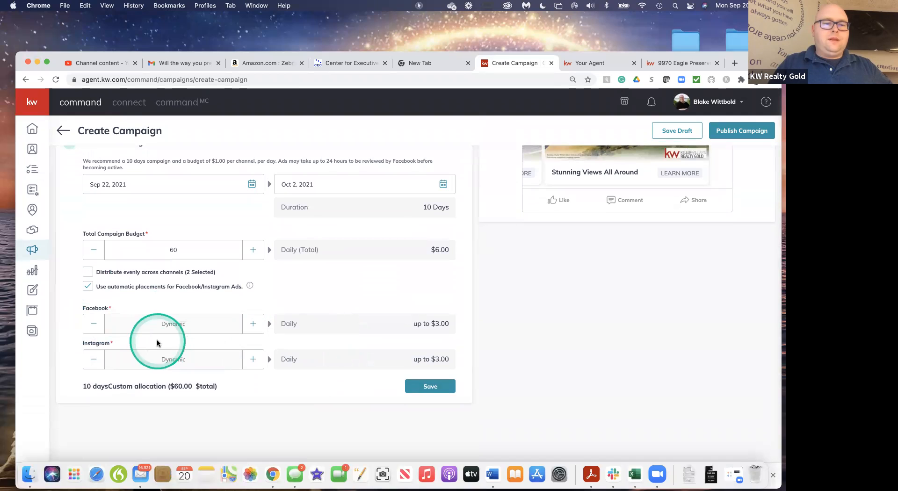
{"action": "mouse_move", "coordinate": [250, 286]}
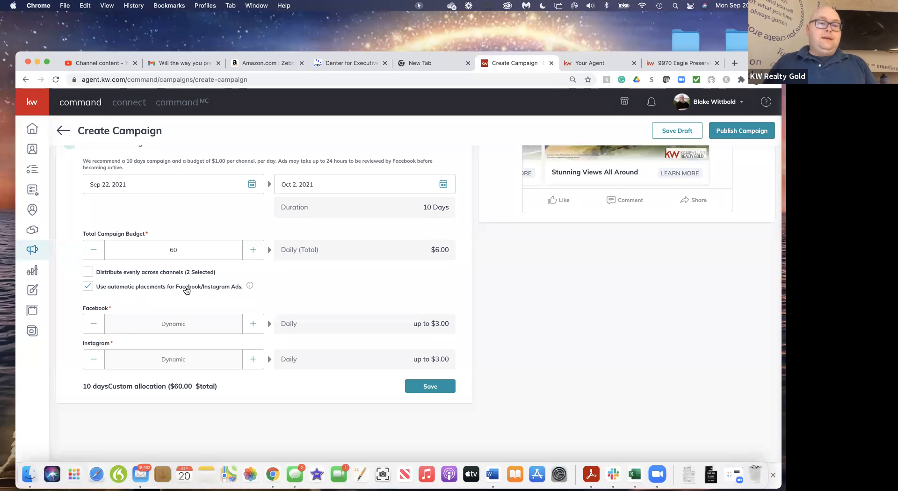
{"action": "left_click", "coordinate": [88, 273]}
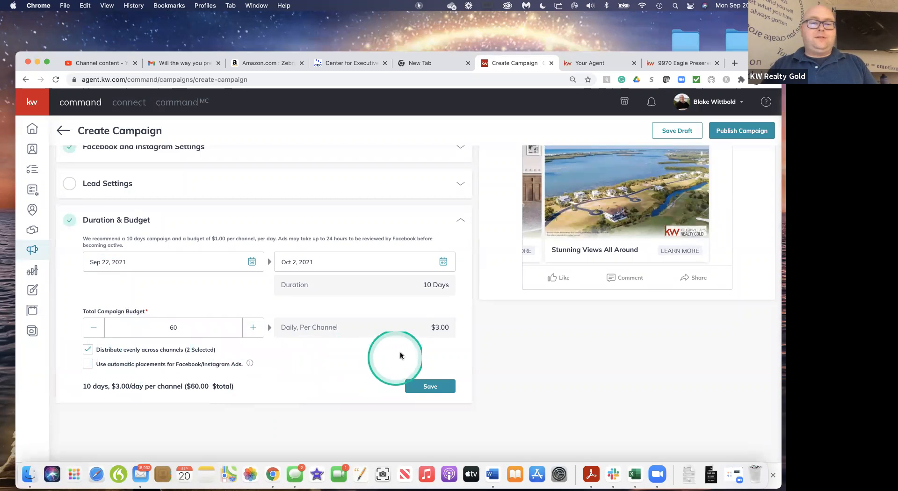
Save the Duration & Budget settings and save the whole campaign as a draft
{"action": "left_click", "coordinate": [431, 386]}
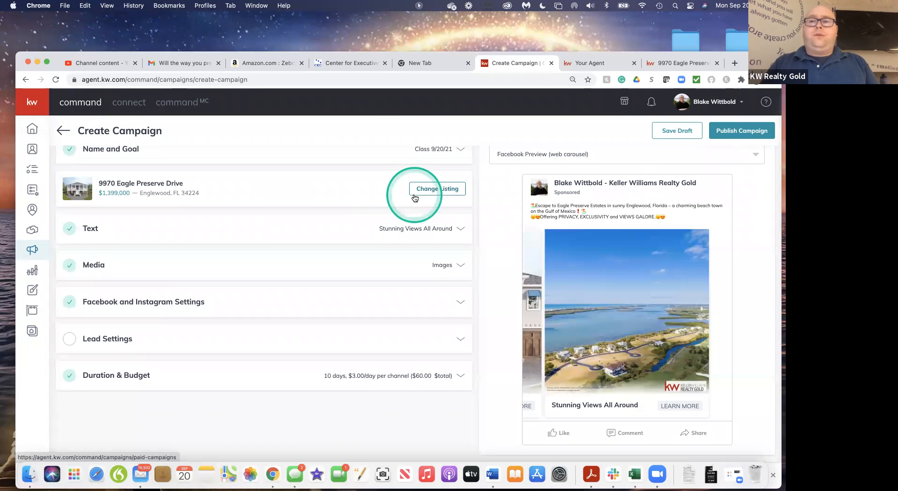
{"action": "left_click", "coordinate": [675, 133]}
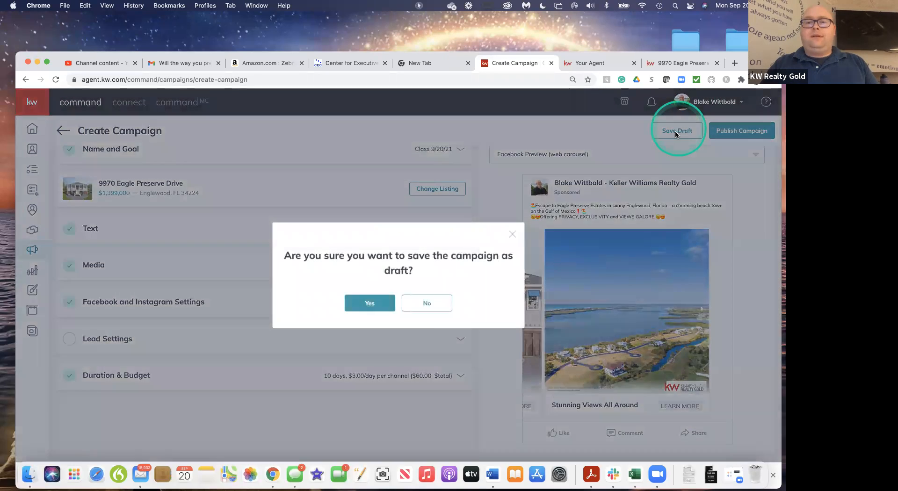
{"action": "left_click", "coordinate": [364, 305]}
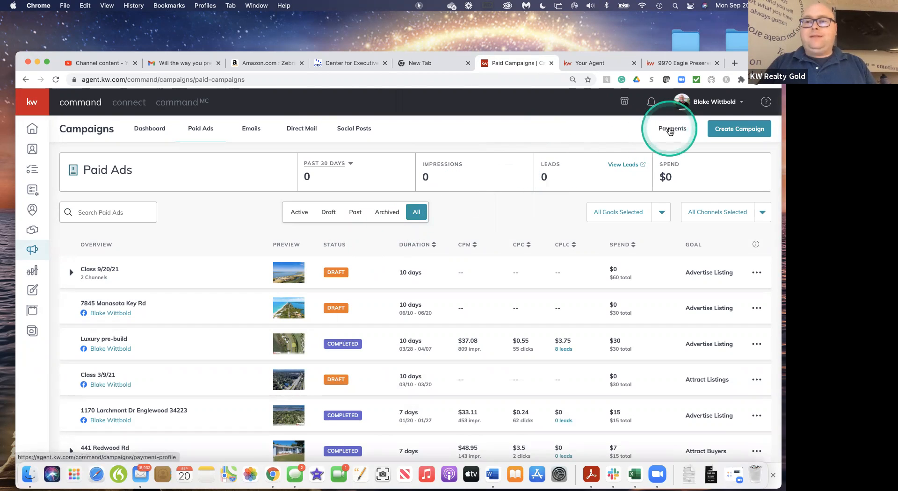
Review the campaign payment information and the fields required for adding a card, and close the form without adding one
{"action": "left_click", "coordinate": [672, 129]}
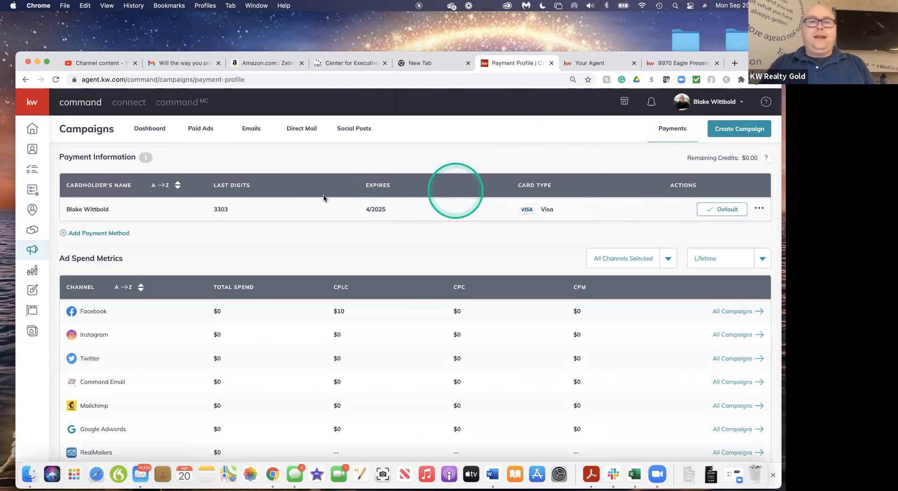
{"action": "left_click", "coordinate": [89, 234]}
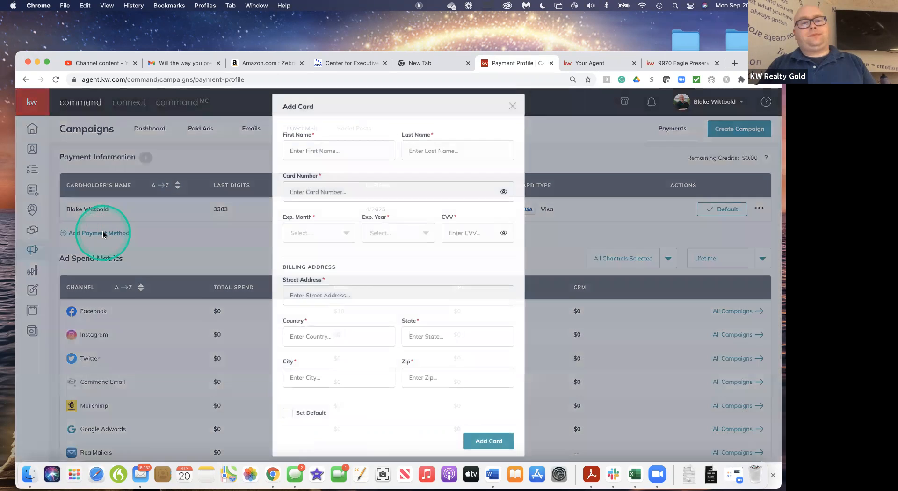
{"action": "left_click", "coordinate": [437, 236]}
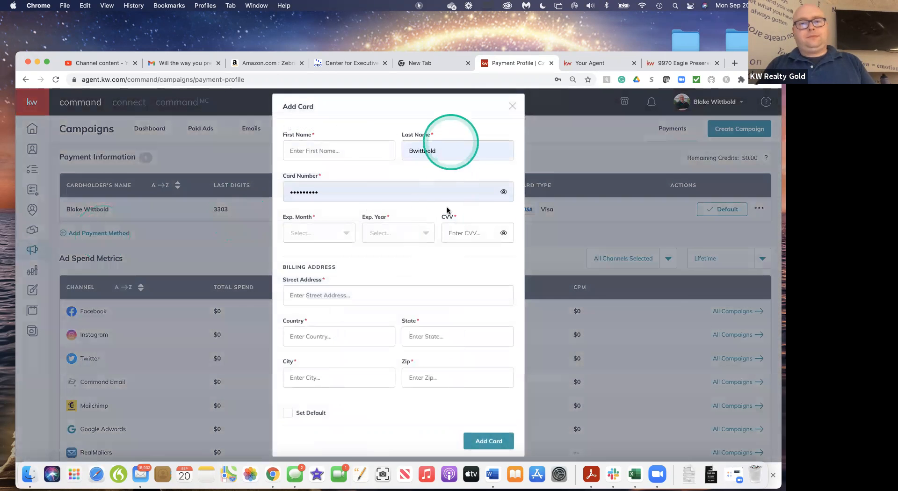
{"action": "scroll", "coordinate": [445, 366], "scroll_direction": "down", "scroll_amount": 2}
{"action": "scroll", "coordinate": [445, 368], "scroll_direction": "up", "scroll_amount": 2}
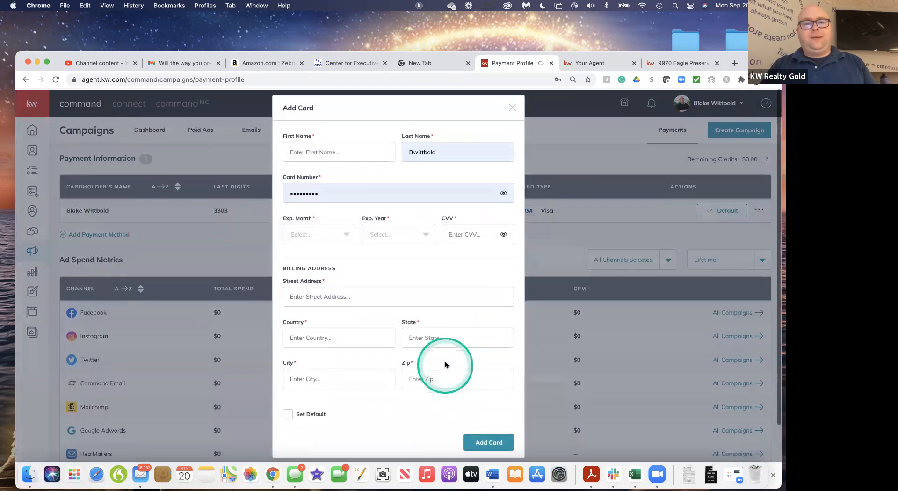
{"action": "left_click", "coordinate": [512, 108]}
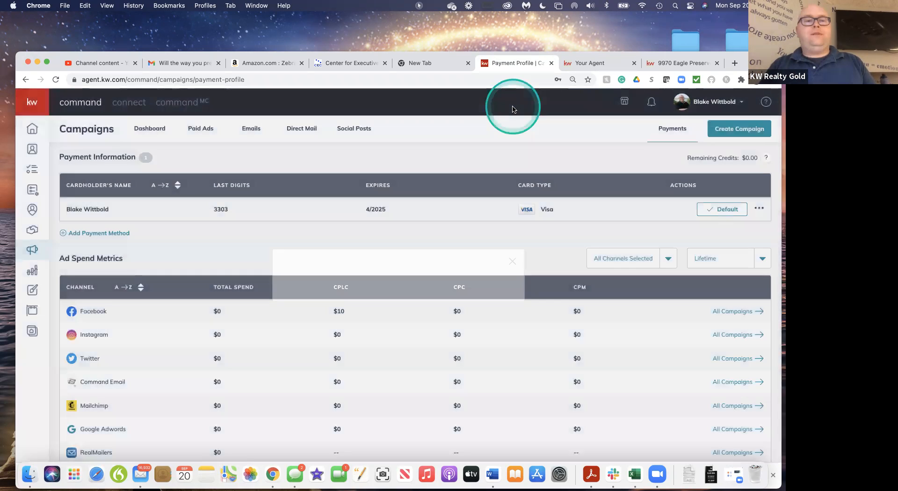
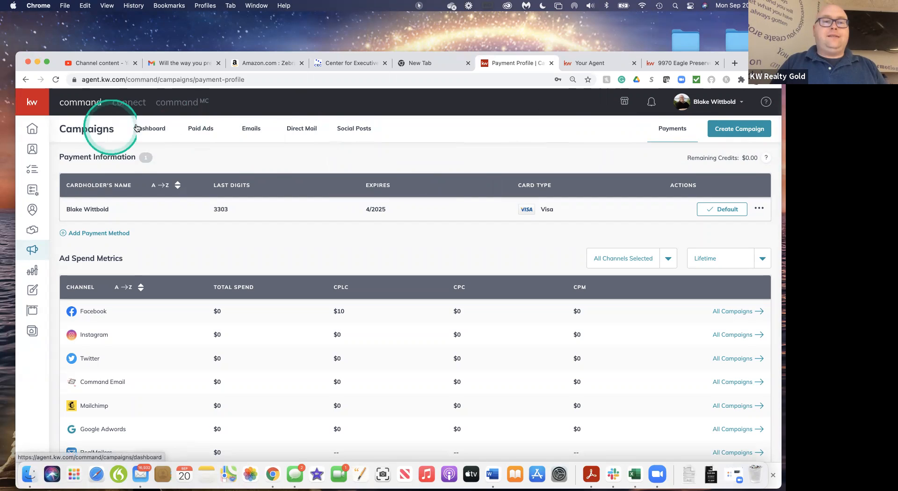
Examine the Campaigns dashboard and the Social Posts page, including its weekly calendar and suggested Quick Posts
{"action": "left_click", "coordinate": [150, 129]}
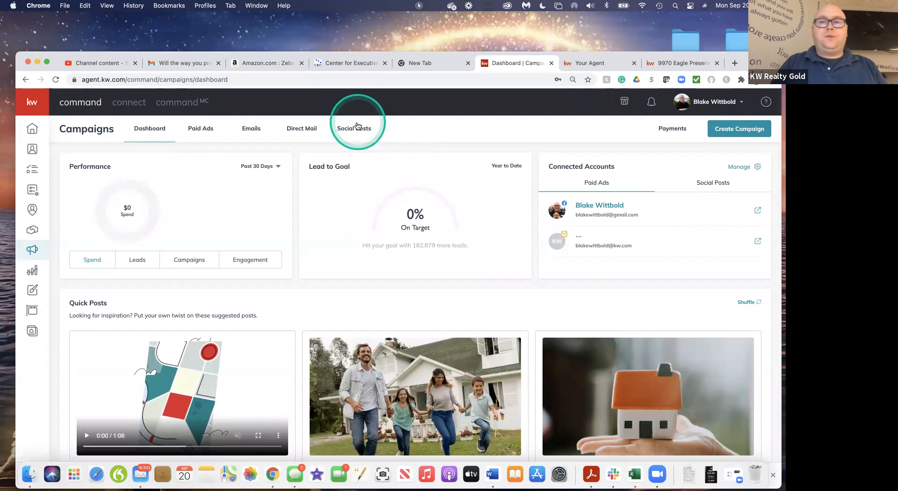
{"action": "left_click", "coordinate": [349, 135]}
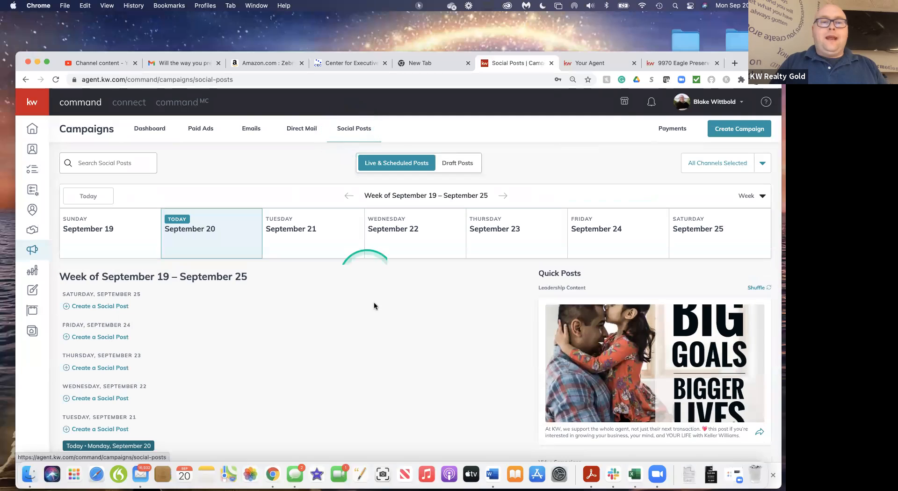
{"action": "left_click", "coordinate": [370, 354]}
{"action": "scroll", "coordinate": [371, 355], "scroll_direction": "down", "scroll_amount": 2}
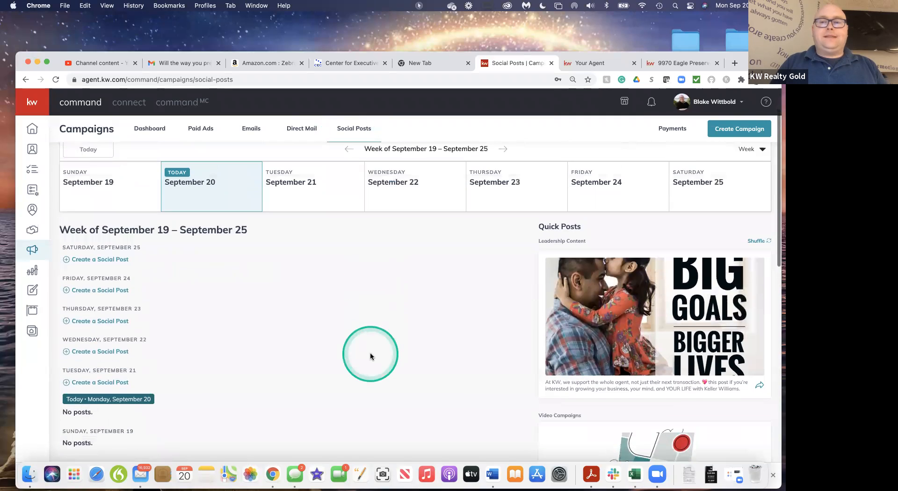
{"action": "scroll", "coordinate": [370, 356], "scroll_direction": "down", "scroll_amount": 4}
{"action": "scroll", "coordinate": [370, 357], "scroll_direction": "down", "scroll_amount": 8}
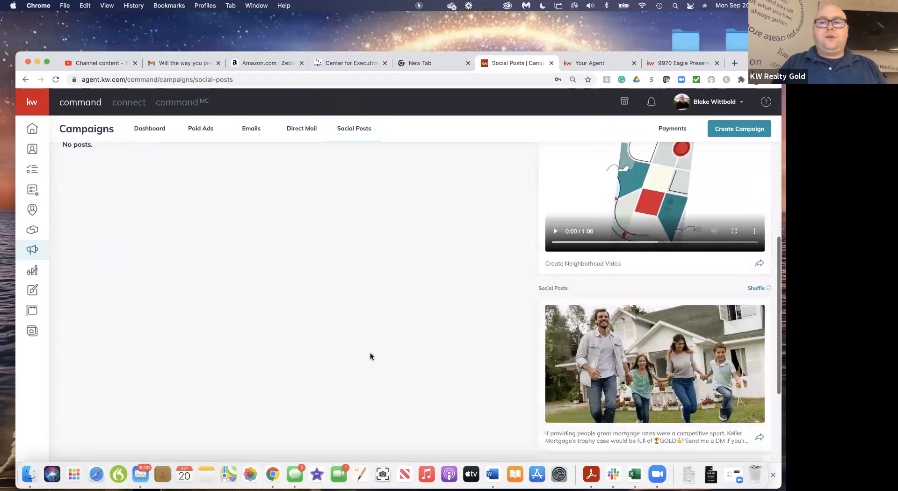
{"action": "scroll", "coordinate": [371, 356], "scroll_direction": "up", "scroll_amount": 14}
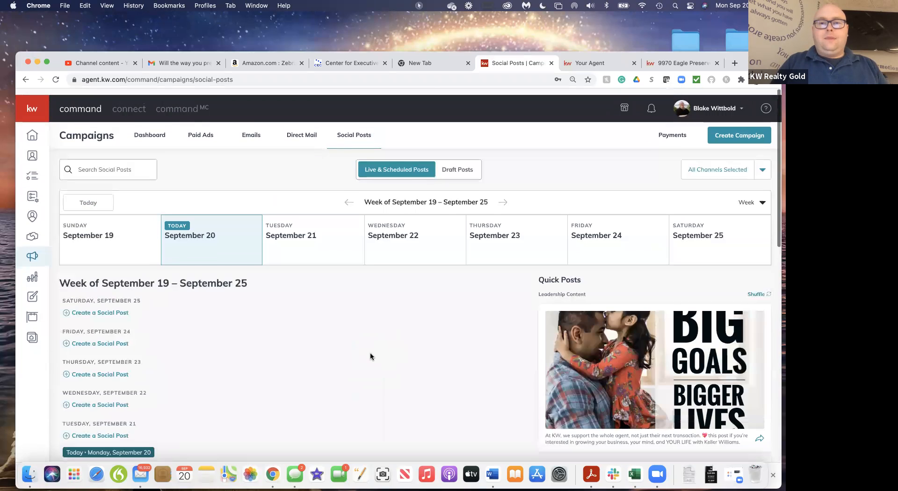
{"action": "scroll", "coordinate": [371, 356], "scroll_direction": "up", "scroll_amount": 1}
{"action": "scroll", "coordinate": [370, 356], "scroll_direction": "down", "scroll_amount": 1}
{"action": "scroll", "coordinate": [371, 356], "scroll_direction": "up", "scroll_amount": 1}
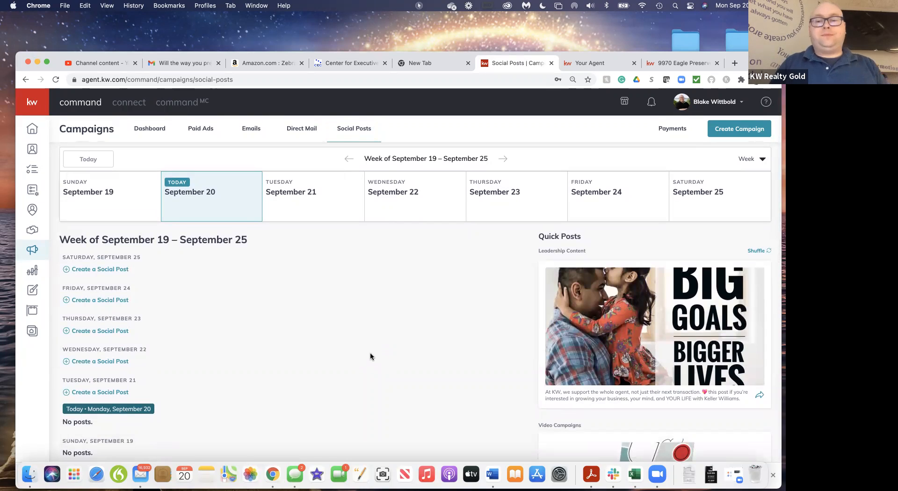
Start a new Social Post campaign and enter the post text "This is a great class!!"
{"action": "left_click", "coordinate": [739, 129]}
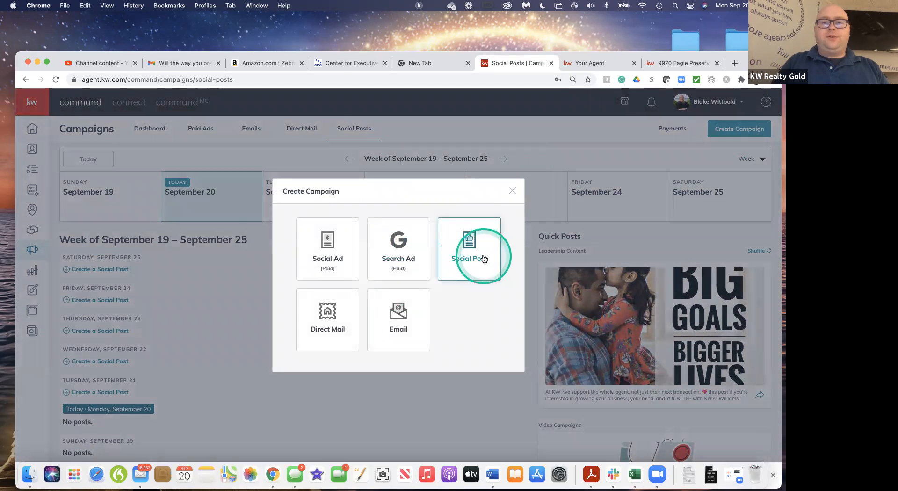
{"action": "left_click", "coordinate": [485, 258]}
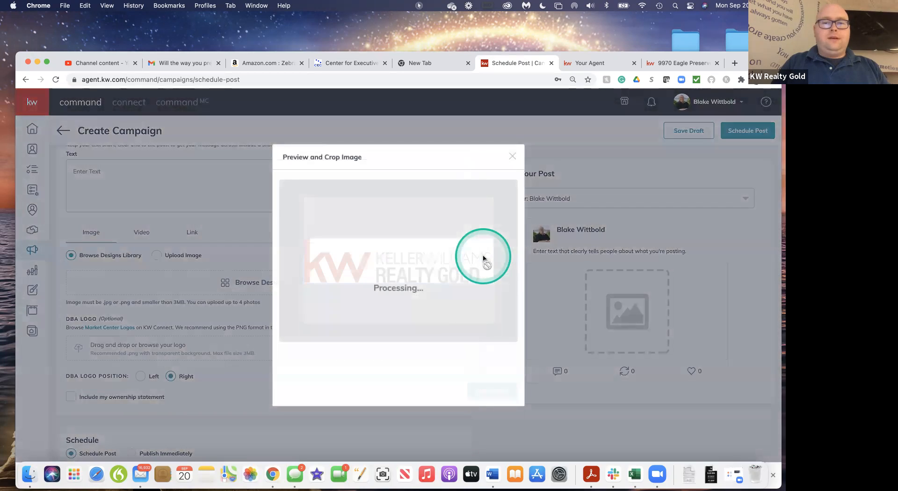
{"action": "scroll", "coordinate": [387, 234], "scroll_direction": "up", "scroll_amount": 2}
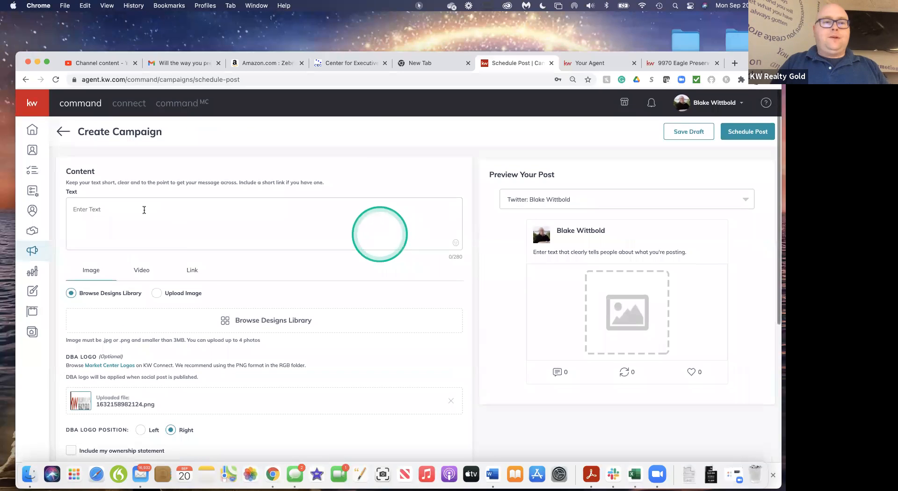
{"action": "left_click", "coordinate": [106, 201]}
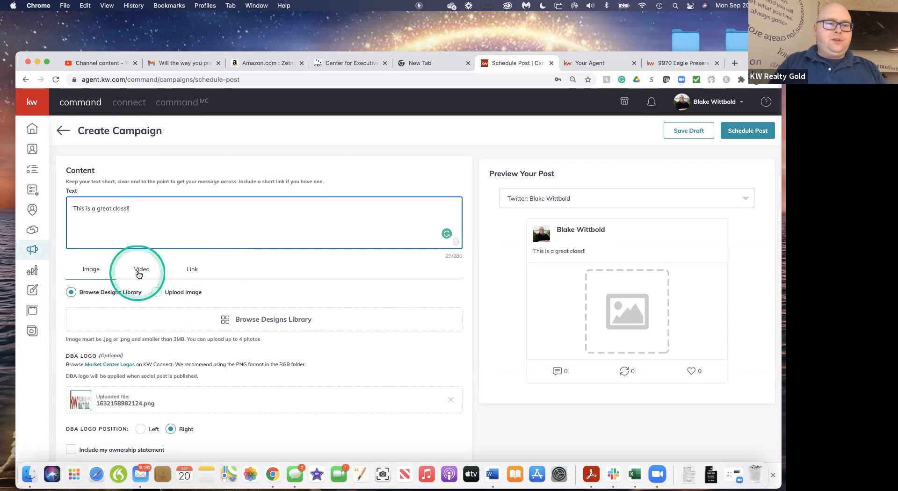
Try to add the first Untitled Design from the designs template library as the post image
{"action": "left_click", "coordinate": [250, 326]}
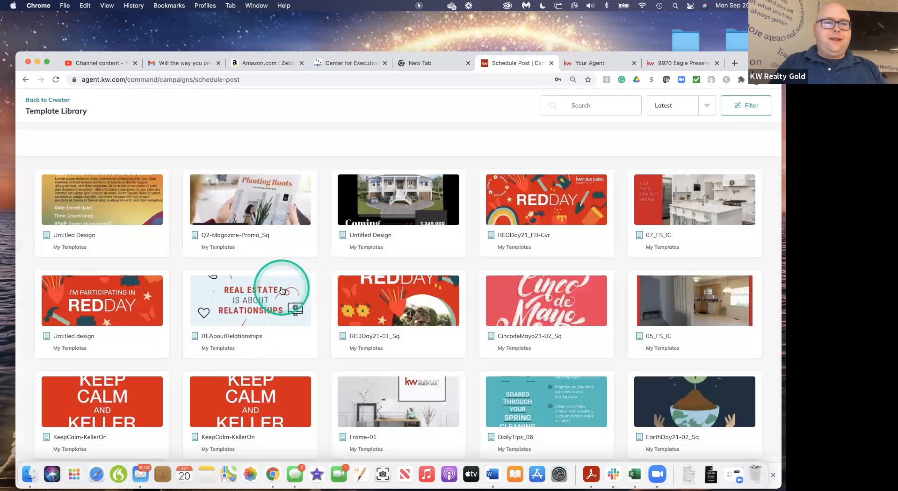
{"action": "left_click", "coordinate": [130, 207]}
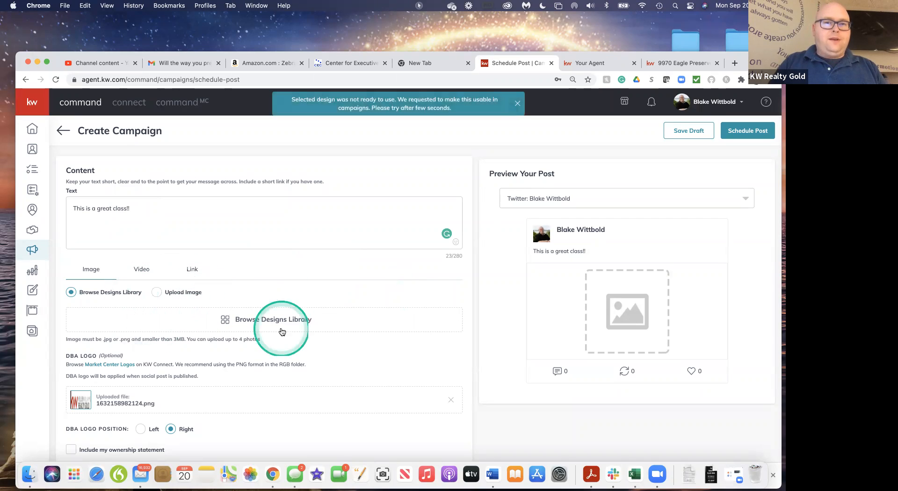
{"action": "scroll", "coordinate": [329, 302], "scroll_direction": "down", "scroll_amount": 1}
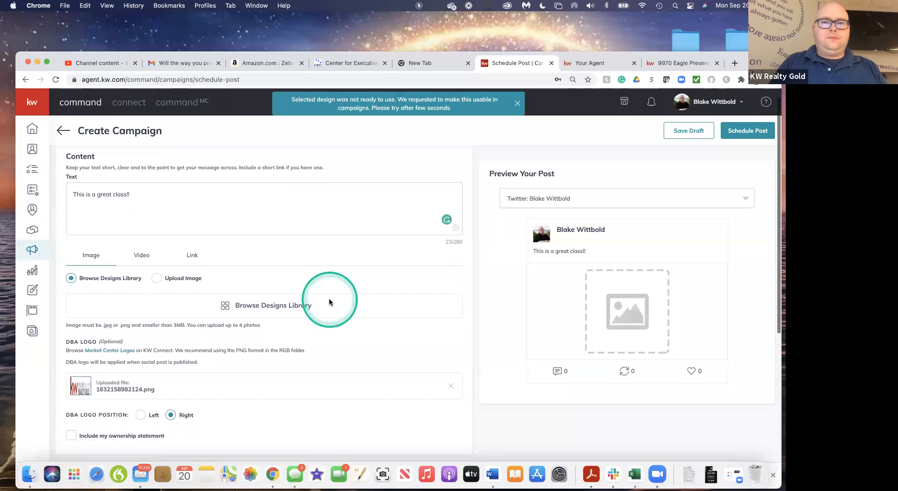
{"action": "scroll", "coordinate": [329, 302], "scroll_direction": "up", "scroll_amount": 1}
Upload IMG_1451.JPG from the Photos library as the post image, cropped square (1:1) around the upper part of the picture
{"action": "left_click", "coordinate": [157, 293]}
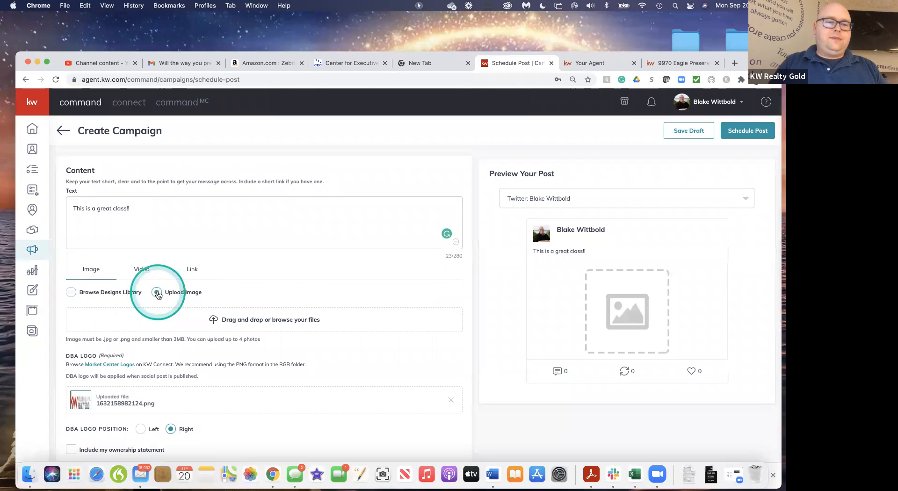
{"action": "left_click", "coordinate": [265, 324]}
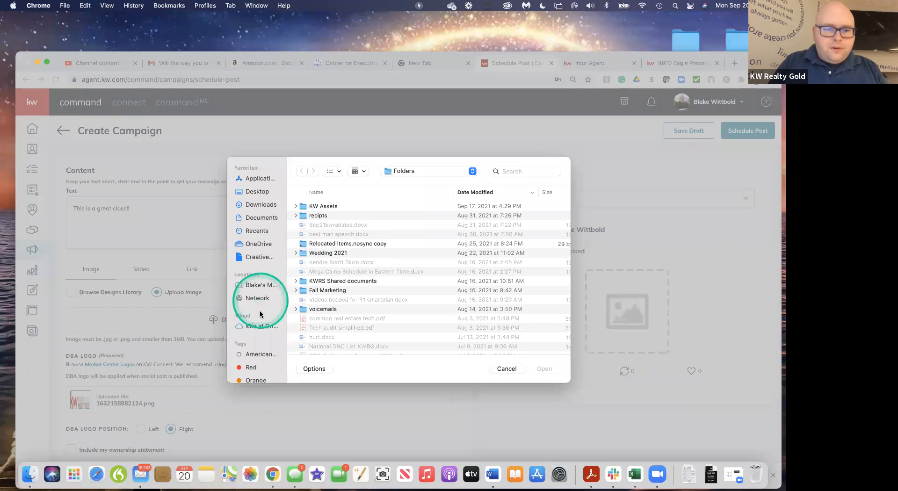
{"action": "scroll", "coordinate": [259, 356], "scroll_direction": "down", "scroll_amount": 5}
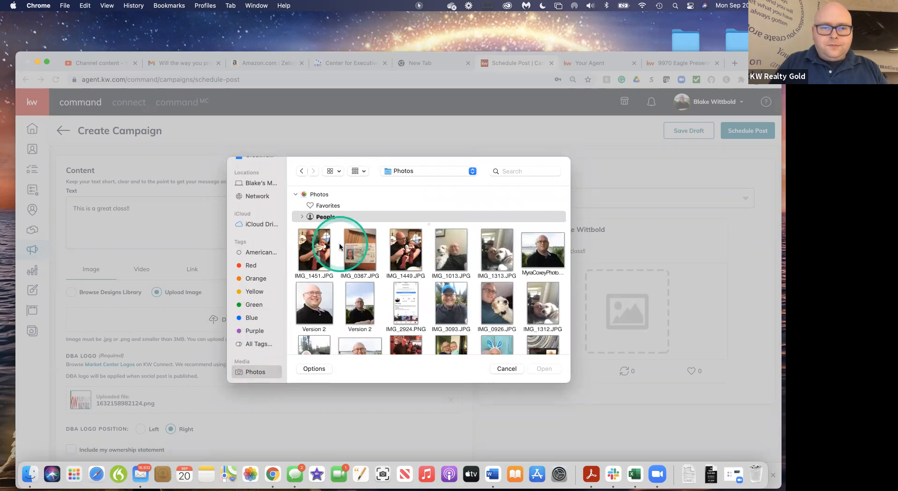
{"action": "left_click", "coordinate": [323, 253]}
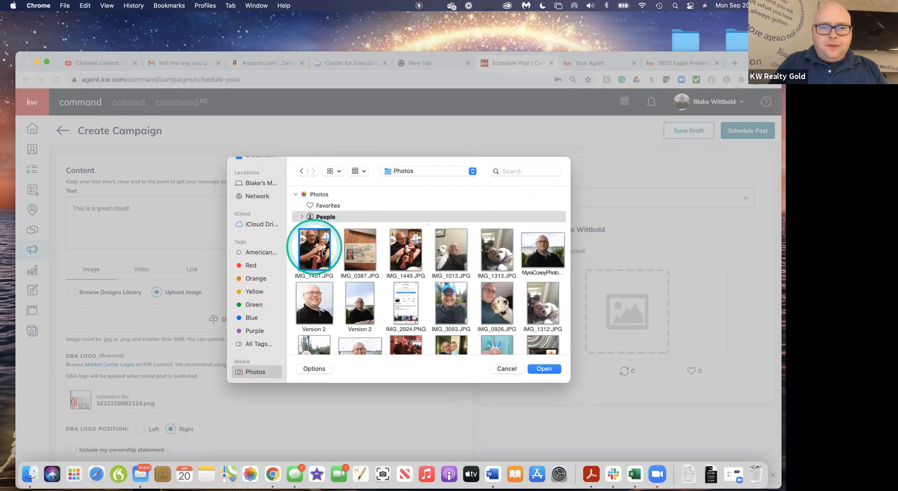
{"action": "left_click", "coordinate": [536, 369]}
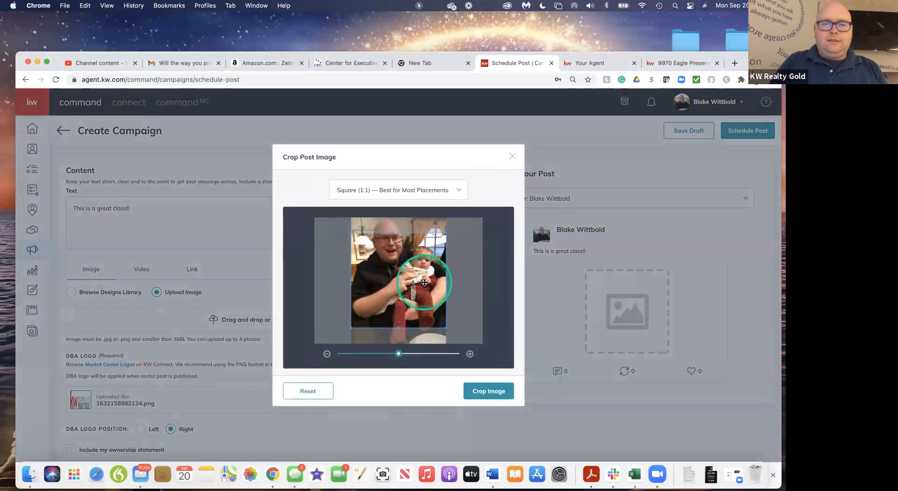
{"action": "left_click_drag", "start_coordinate": [424, 282], "coordinate": [423, 268]}
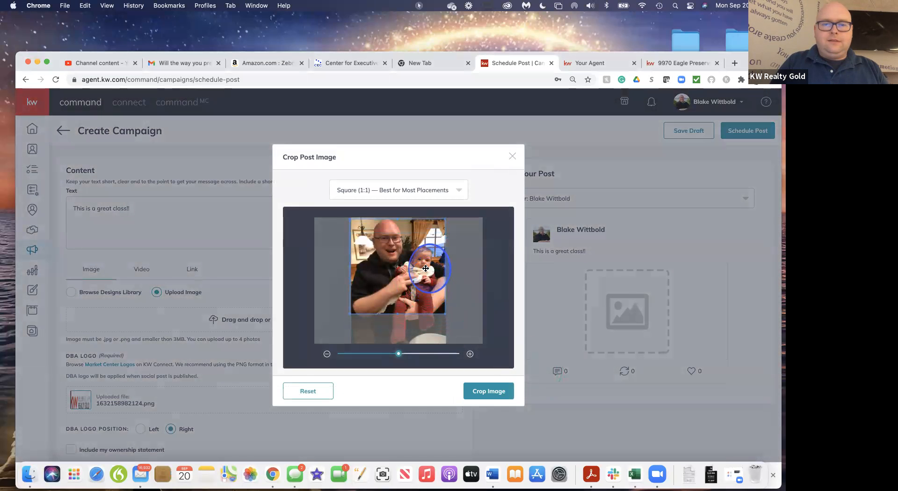
{"action": "left_click", "coordinate": [493, 393]}
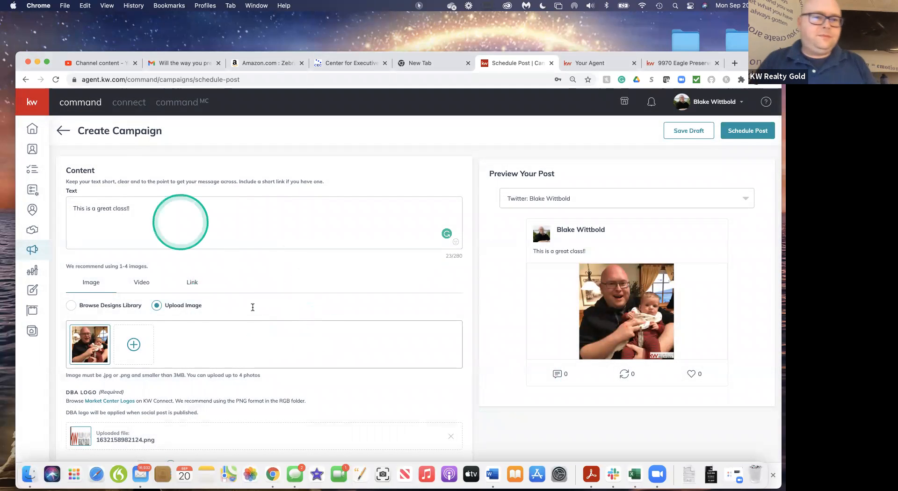
Add "But the baby does not agree." to the end of the post text and include the ownership statement
{"action": "left_click", "coordinate": [162, 211]}
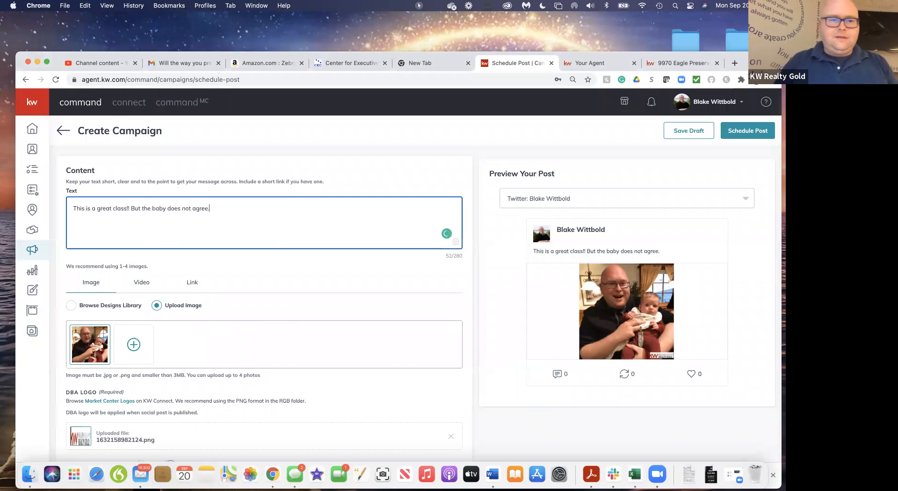
{"action": "scroll", "coordinate": [272, 296], "scroll_direction": "down", "scroll_amount": 5}
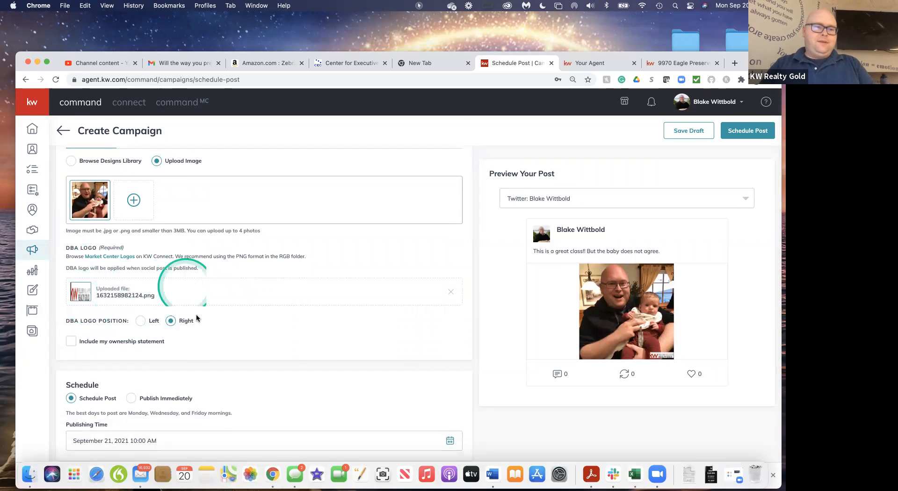
{"action": "left_click", "coordinate": [70, 341]}
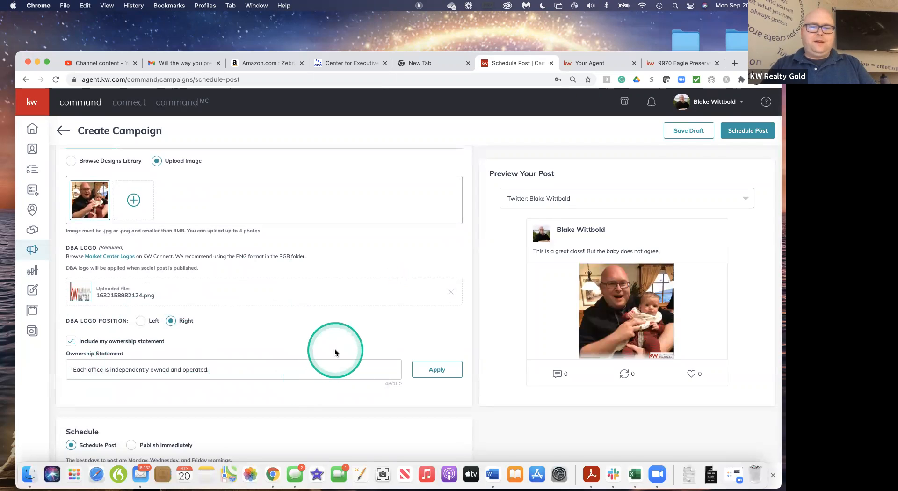
Set the post's publishing time to September 30, 2021 at 10:00 AM
{"action": "scroll", "coordinate": [335, 351], "scroll_direction": "down", "scroll_amount": 4}
{"action": "scroll", "coordinate": [335, 352], "scroll_direction": "down", "scroll_amount": 2}
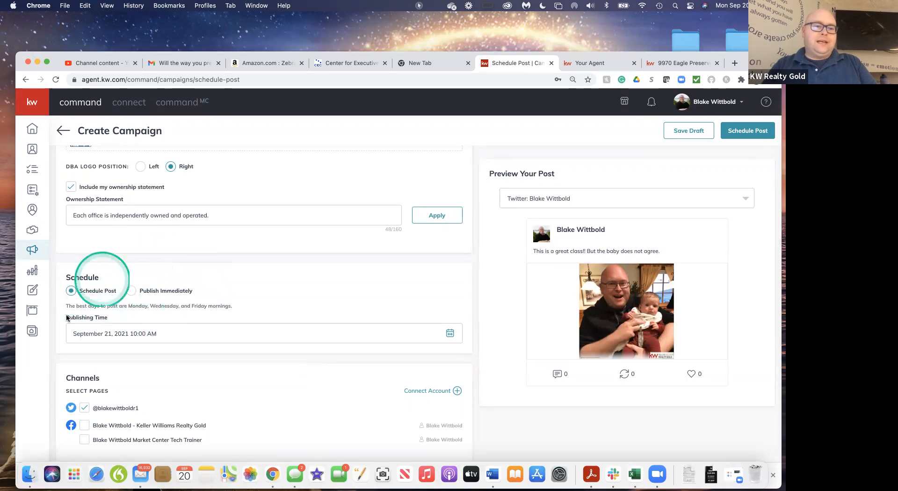
{"action": "left_click", "coordinate": [450, 333]}
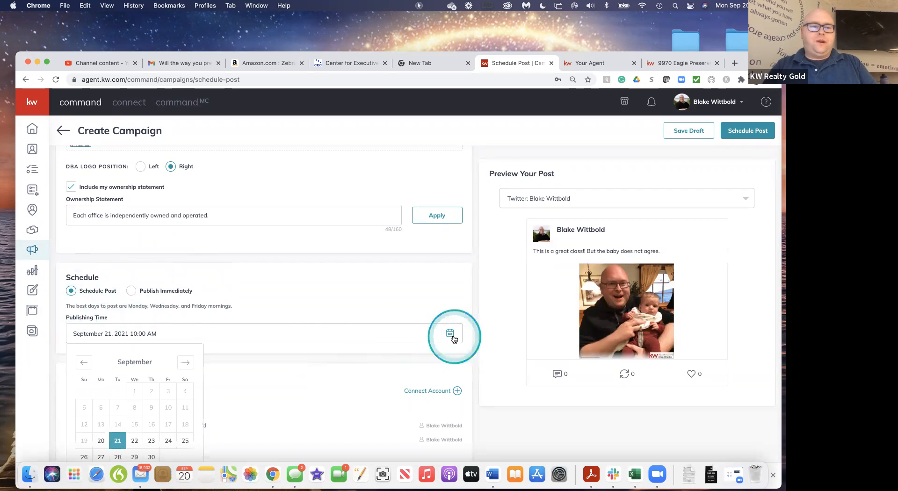
{"action": "scroll", "coordinate": [204, 406], "scroll_direction": "down", "scroll_amount": 3}
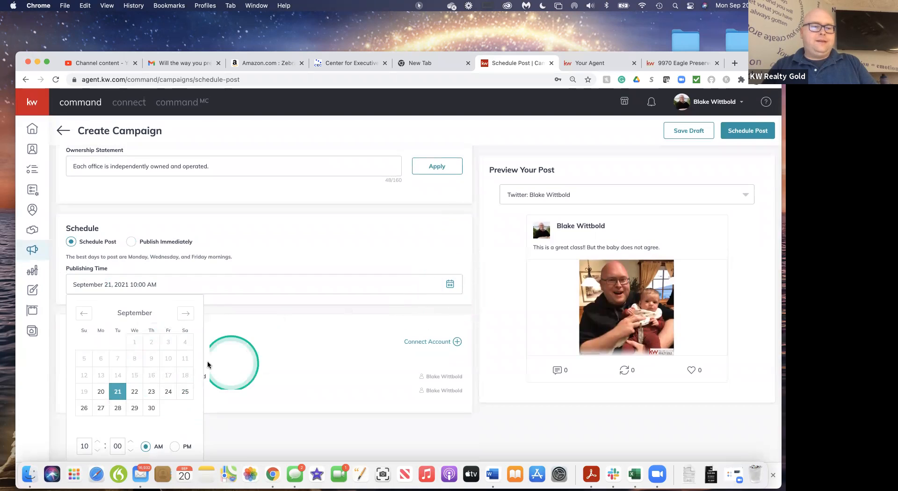
{"action": "left_click", "coordinate": [134, 392]}
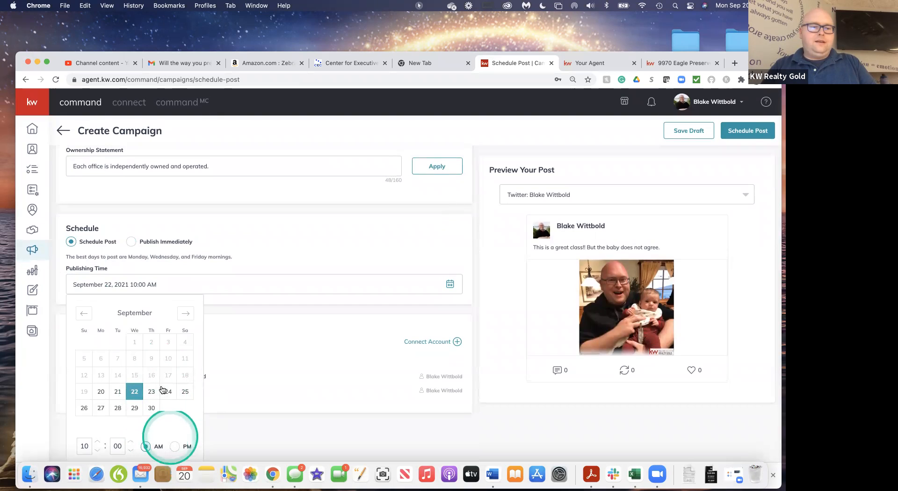
{"action": "left_click", "coordinate": [152, 407]}
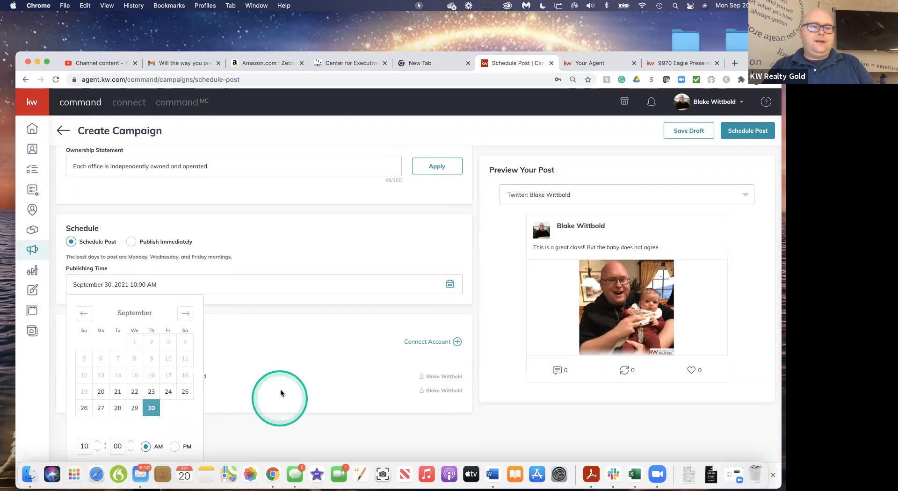
{"action": "left_click", "coordinate": [344, 312]}
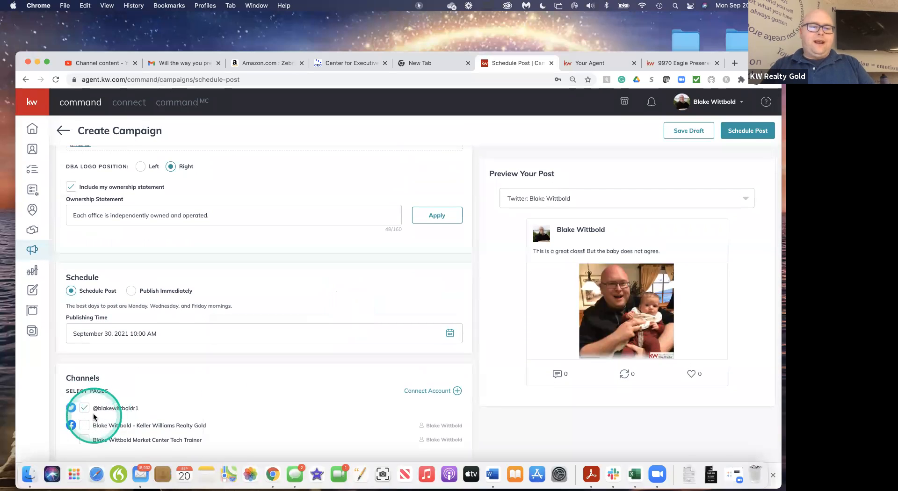
Select the Keller Williams Realty Gold Facebook page instead of the Twitter account as the channel, and schedule the post
{"action": "left_click", "coordinate": [85, 426]}
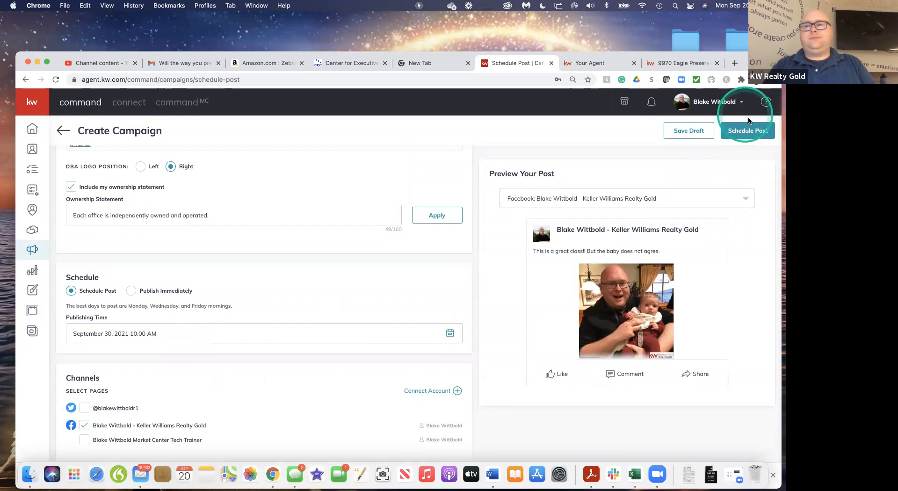
{"action": "left_click", "coordinate": [744, 132]}
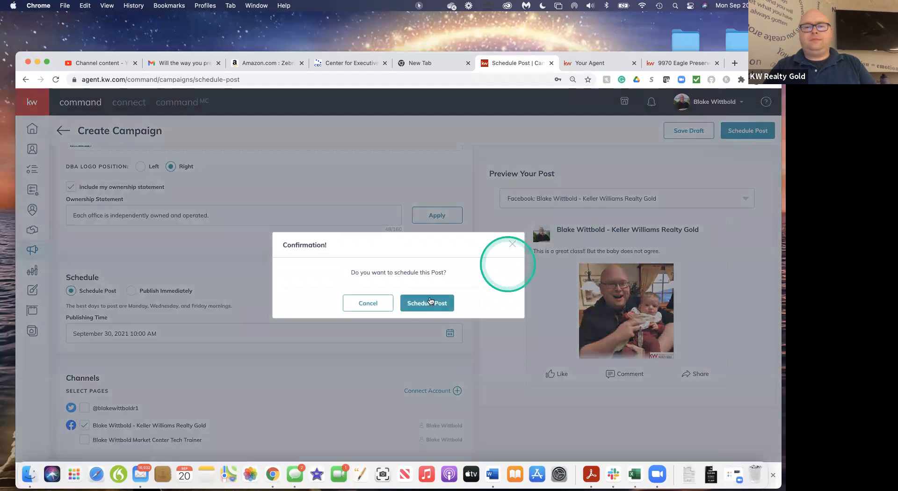
{"action": "left_click", "coordinate": [429, 301]}
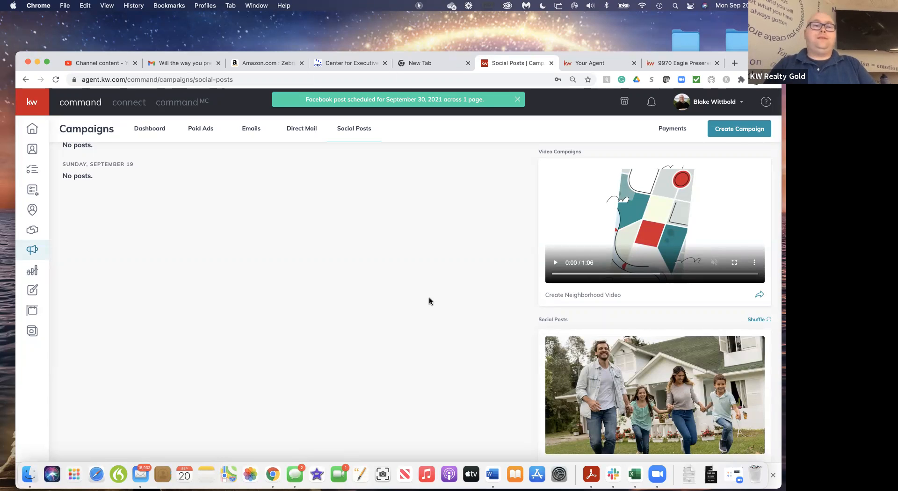
Review the current week's live and scheduled social posts, and check the draft posts list
{"action": "scroll", "coordinate": [430, 301], "scroll_direction": "up", "scroll_amount": 10}
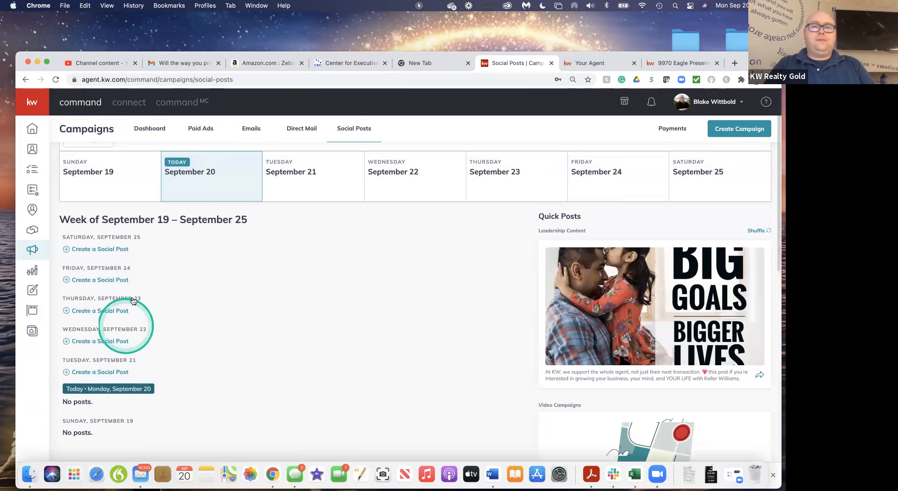
{"action": "scroll", "coordinate": [357, 269], "scroll_direction": "up", "scroll_amount": 3}
{"action": "scroll", "coordinate": [358, 269], "scroll_direction": "down", "scroll_amount": 3}
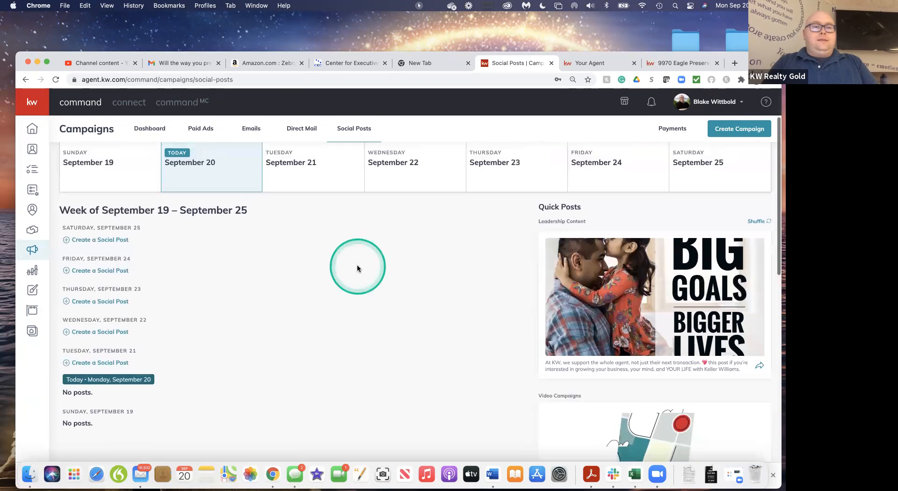
{"action": "scroll", "coordinate": [574, 164], "scroll_direction": "up", "scroll_amount": 3}
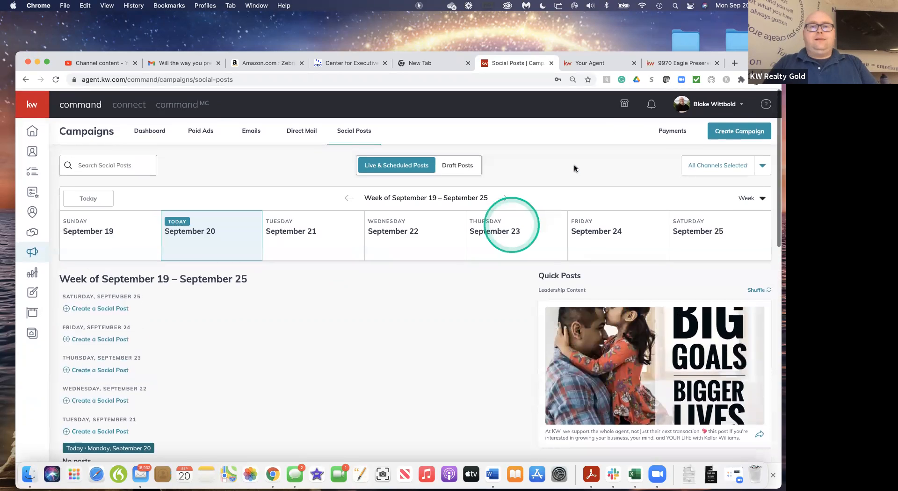
{"action": "left_click", "coordinate": [461, 170]}
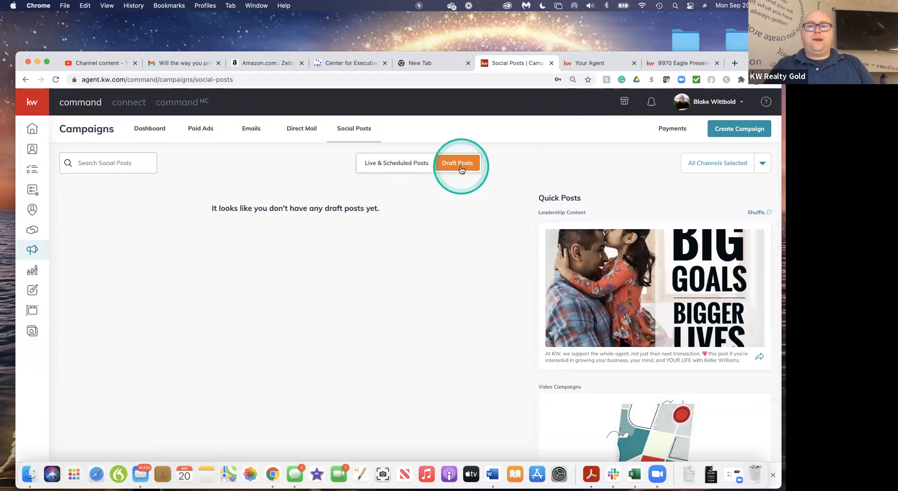
{"action": "left_click", "coordinate": [400, 167]}
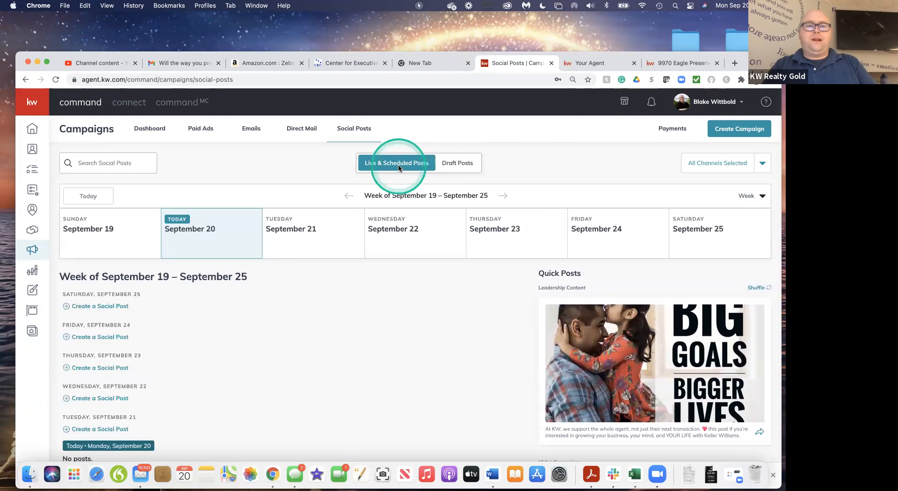
{"action": "scroll", "coordinate": [189, 344], "scroll_direction": "down", "scroll_amount": 2}
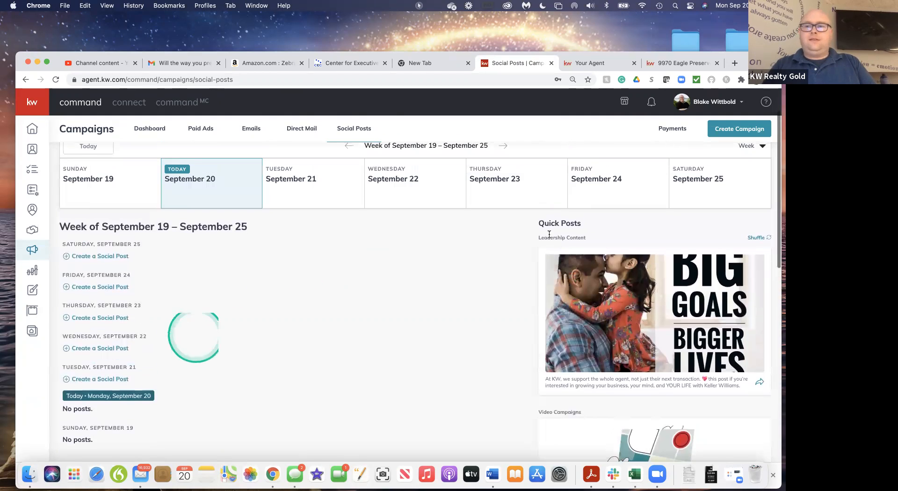
{"action": "scroll", "coordinate": [635, 188], "scroll_direction": "up", "scroll_amount": 2}
Switch the social posts calendar to the Month view and look over September 2021 through September 30
{"action": "left_click", "coordinate": [761, 193]}
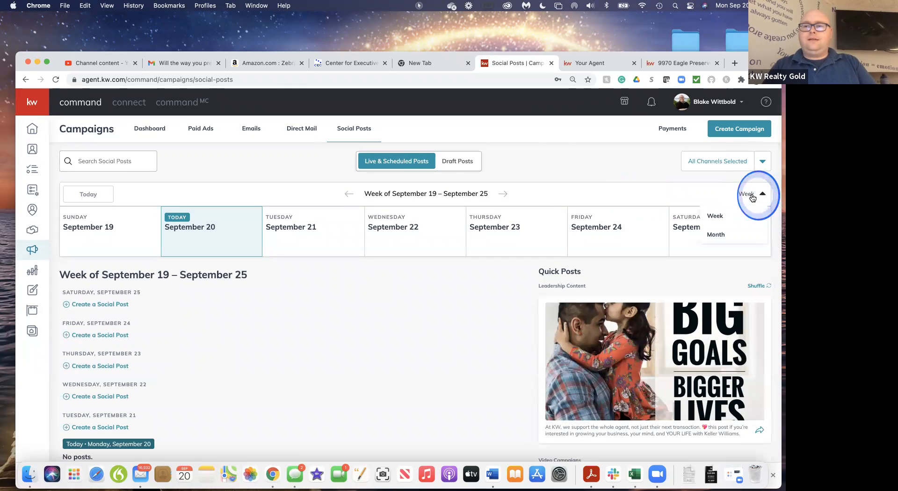
{"action": "left_click", "coordinate": [719, 234]}
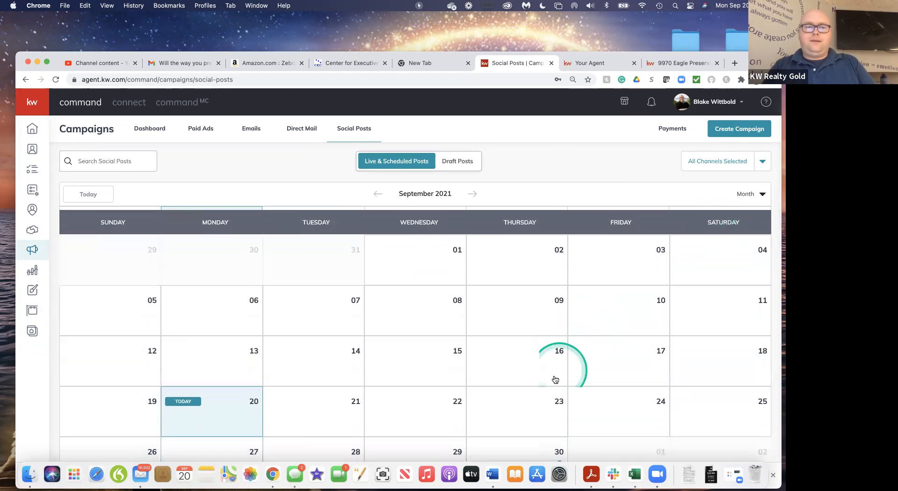
{"action": "scroll", "coordinate": [556, 375], "scroll_direction": "down", "scroll_amount": 3}
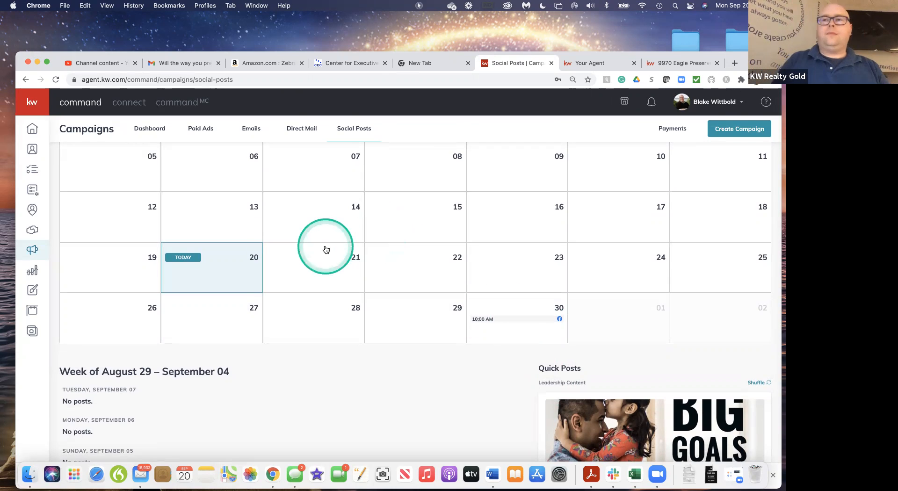
{"action": "scroll", "coordinate": [326, 247], "scroll_direction": "up", "scroll_amount": 3}
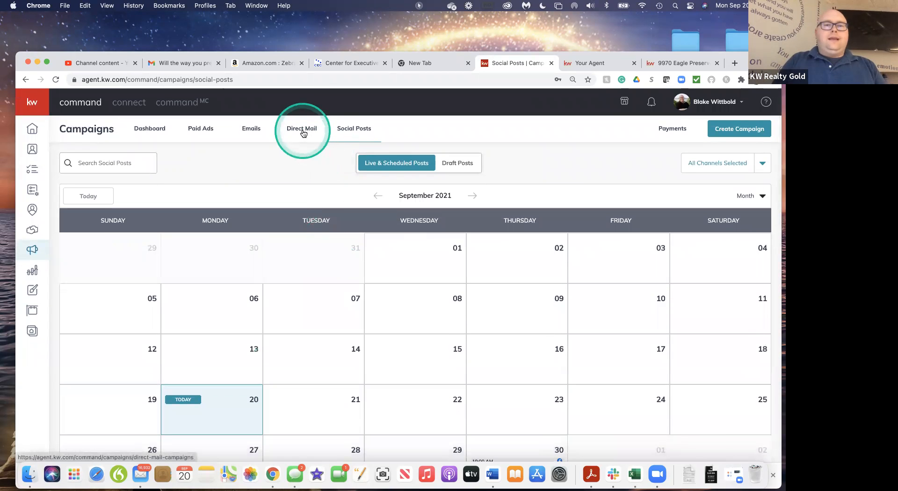
Create a Direct Mail campaign named "Class 9/20/21" with the Advertise Listing goal
{"action": "left_click", "coordinate": [304, 130]}
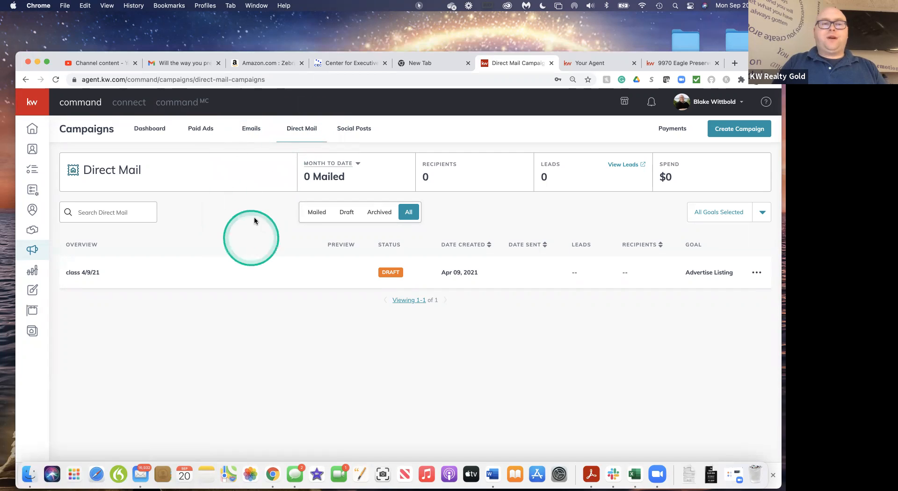
{"action": "left_click", "coordinate": [733, 133]}
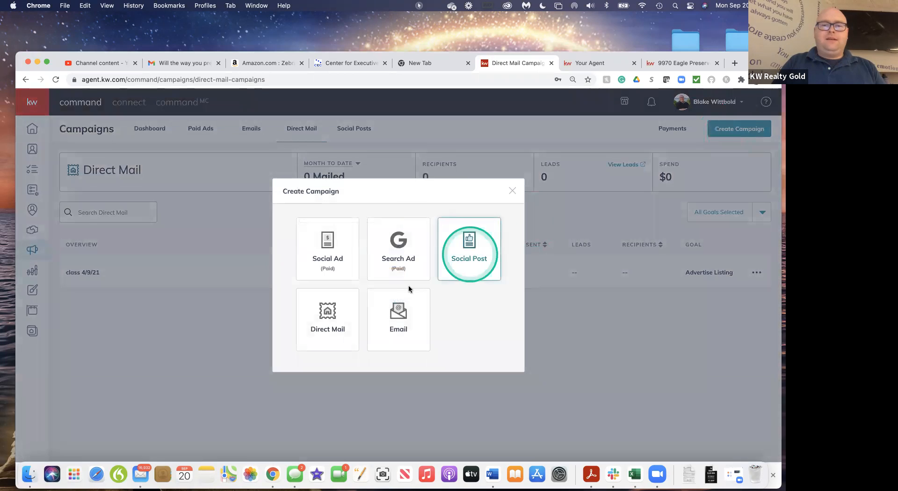
{"action": "left_click", "coordinate": [332, 321]}
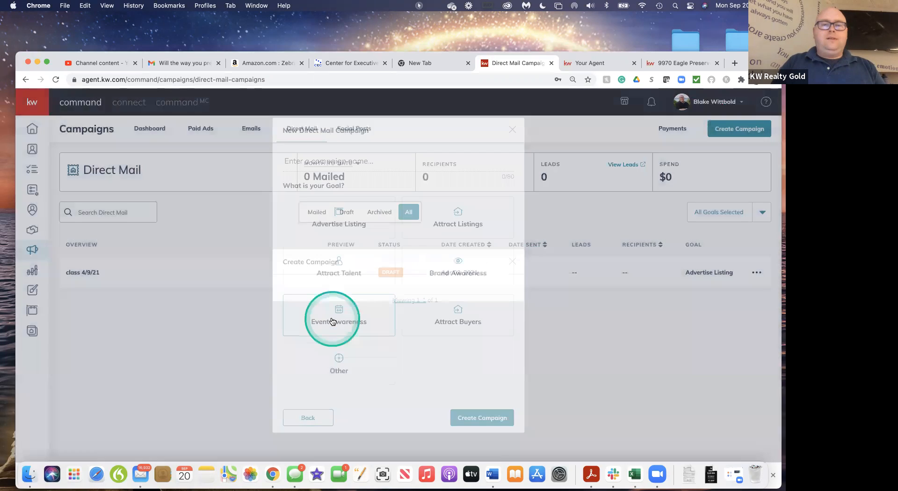
{"action": "left_click", "coordinate": [328, 165]}
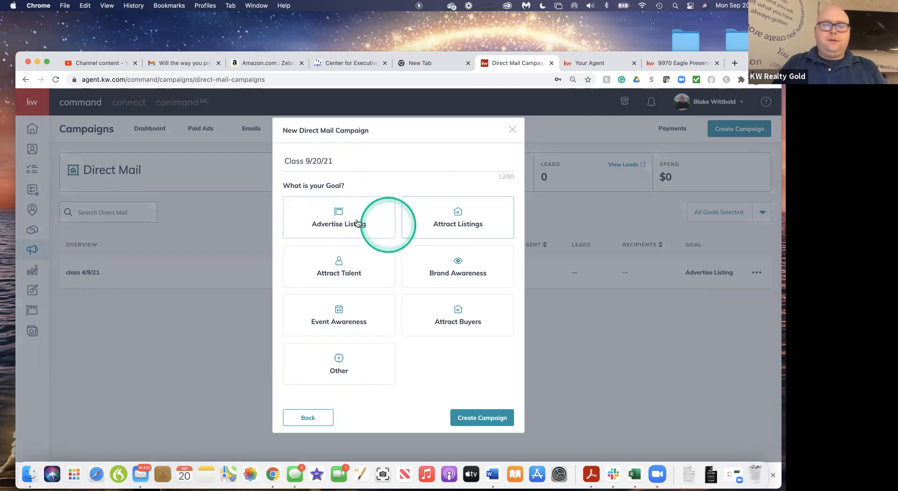
{"action": "left_click", "coordinate": [326, 219]}
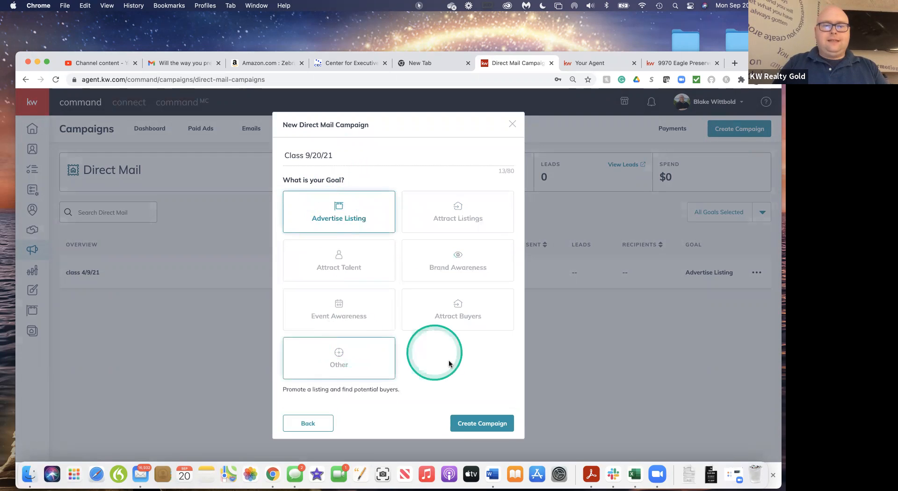
{"action": "left_click", "coordinate": [480, 424]}
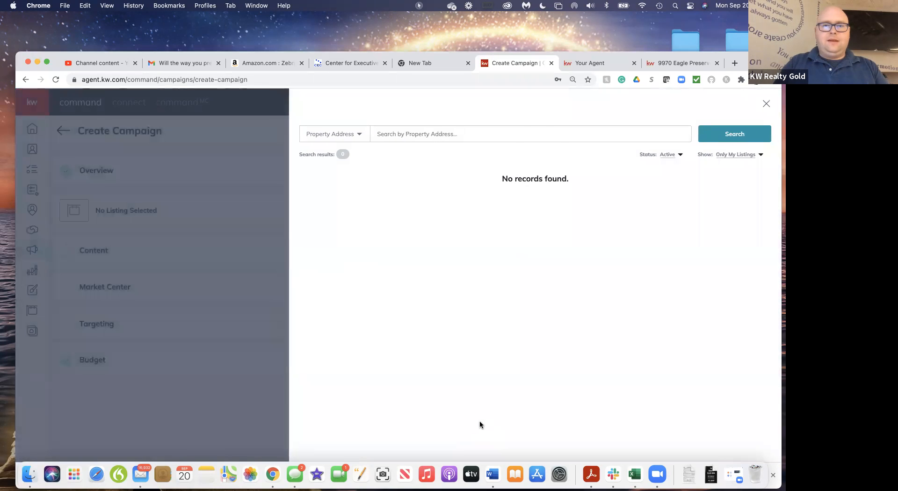
Search all listings by property address and select the Eagle Preserve Drive listing in Englewood for the campaign
{"action": "left_click", "coordinate": [743, 156]}
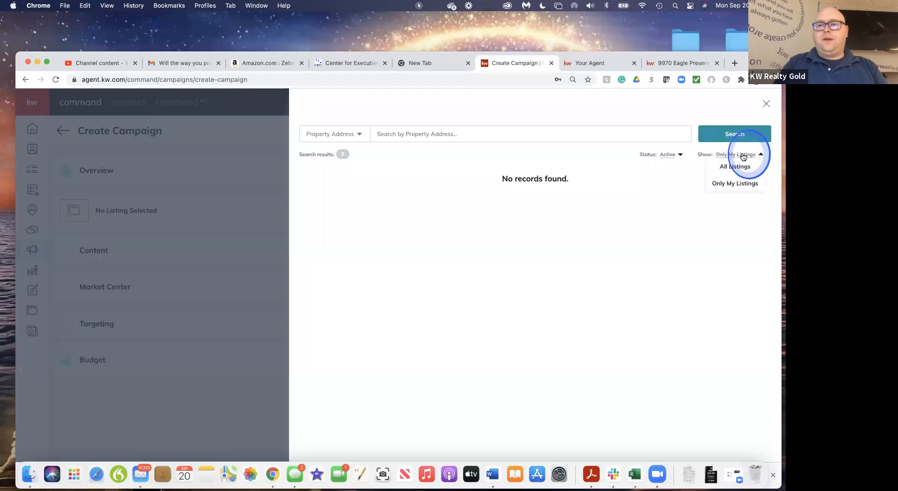
{"action": "left_click", "coordinate": [730, 167]}
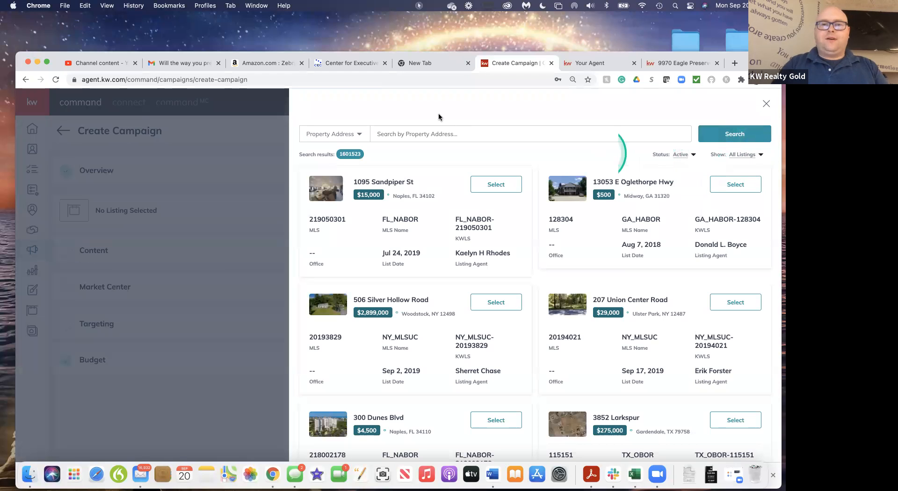
{"action": "left_click", "coordinate": [424, 134]}
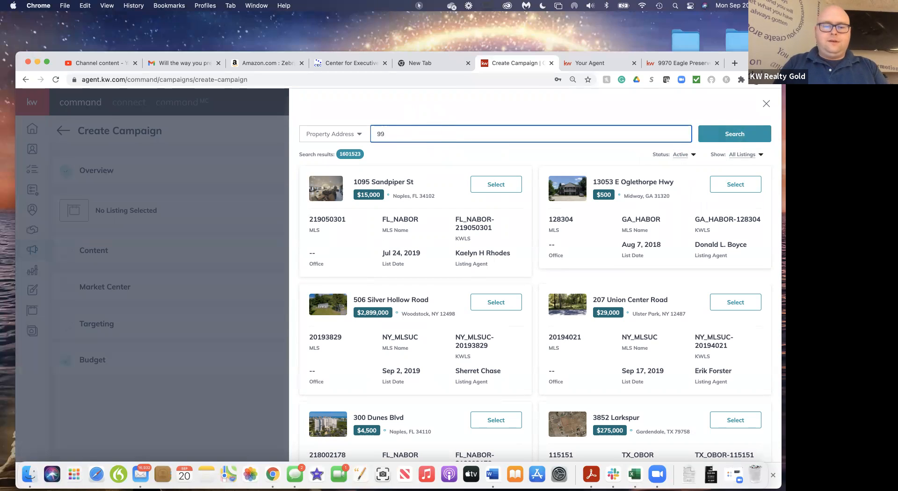
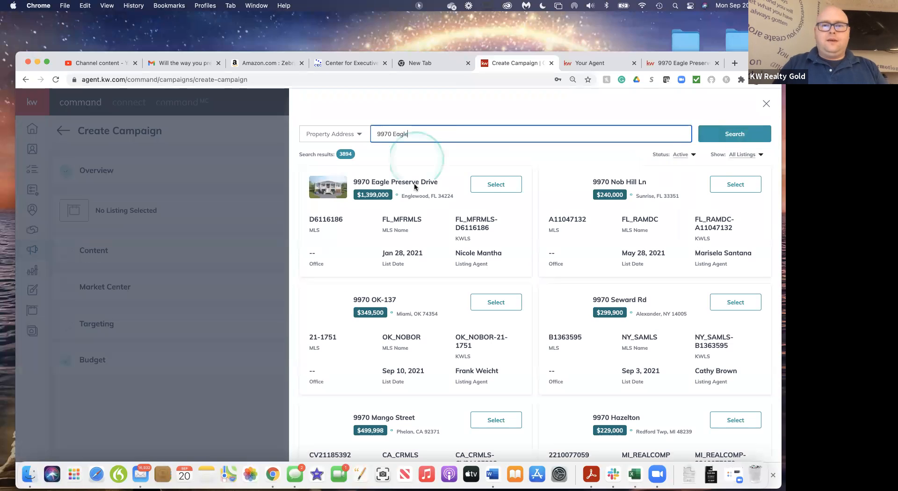
{"action": "left_click", "coordinate": [508, 185]}
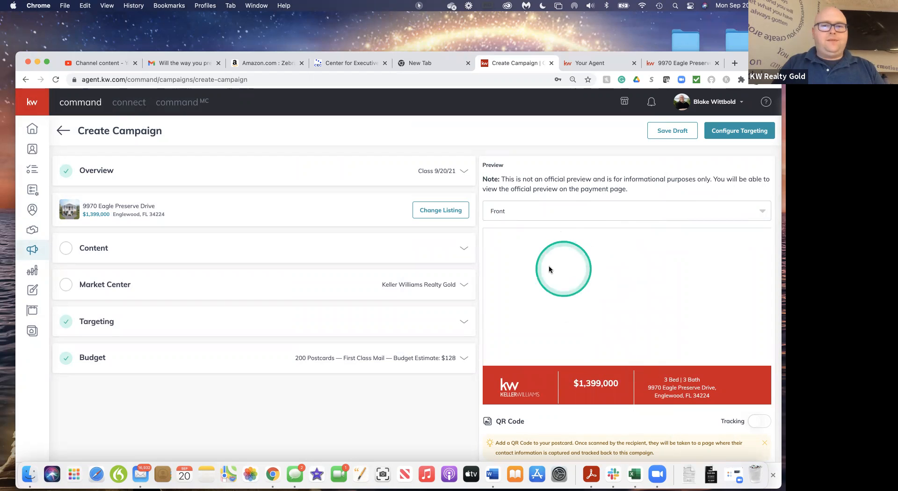
Turn on QR Code tracking for the postcard and look through the available landing pages without assigning one
{"action": "scroll", "coordinate": [589, 280], "scroll_direction": "down", "scroll_amount": 2}
{"action": "scroll", "coordinate": [588, 280], "scroll_direction": "up", "scroll_amount": 2}
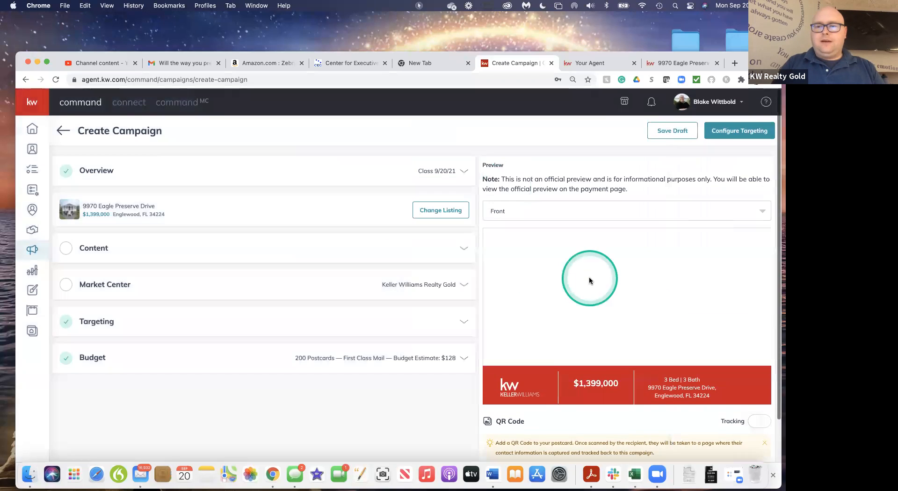
{"action": "scroll", "coordinate": [589, 277], "scroll_direction": "down", "scroll_amount": 1}
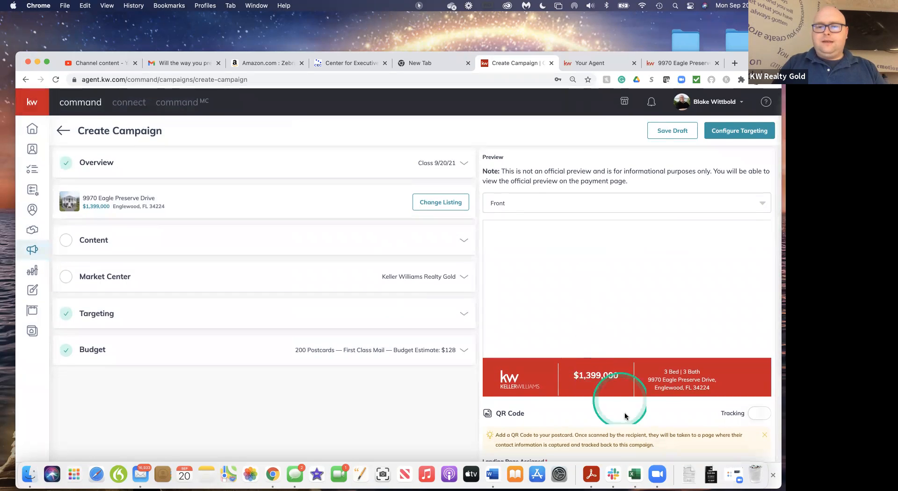
{"action": "scroll", "coordinate": [627, 420], "scroll_direction": "down", "scroll_amount": 2}
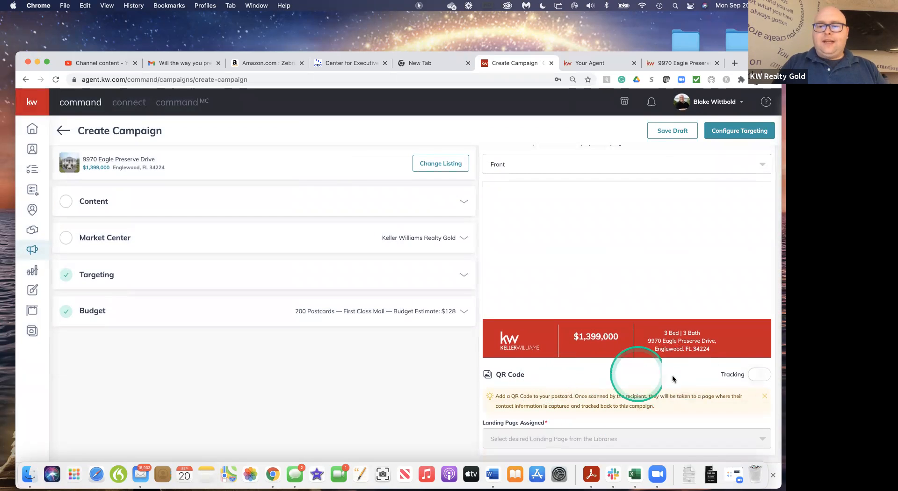
{"action": "left_click", "coordinate": [764, 375]}
{"action": "left_click", "coordinate": [766, 374]}
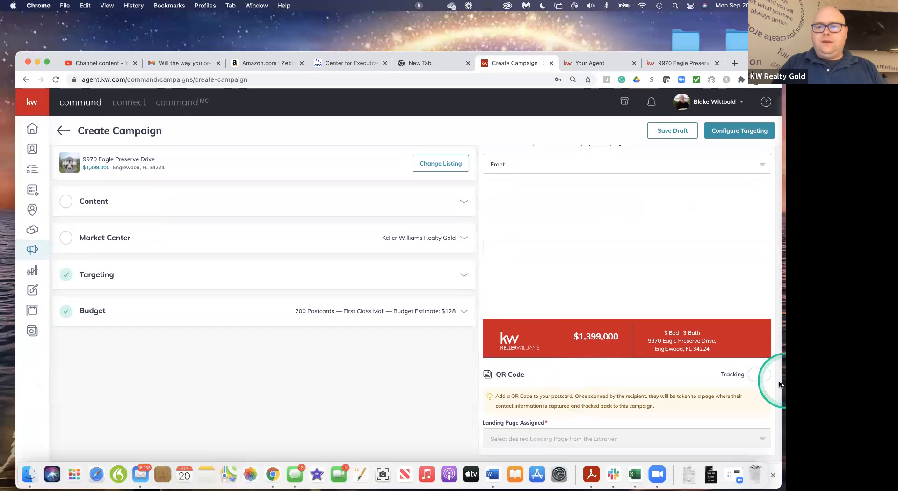
{"action": "left_click", "coordinate": [762, 375]}
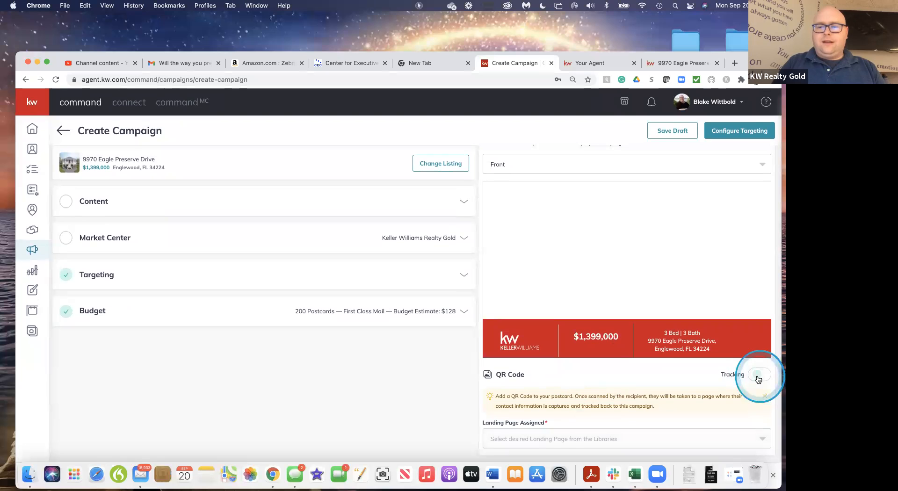
{"action": "left_click", "coordinate": [549, 438]}
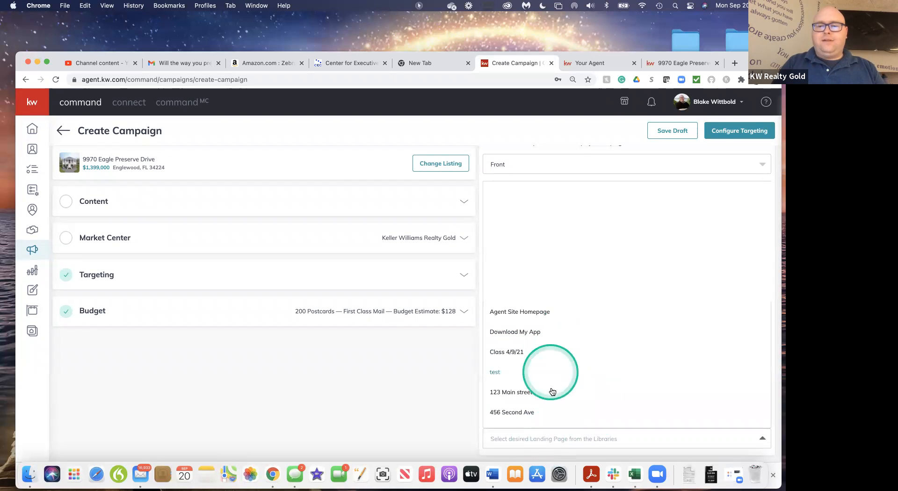
{"action": "left_click", "coordinate": [474, 435]}
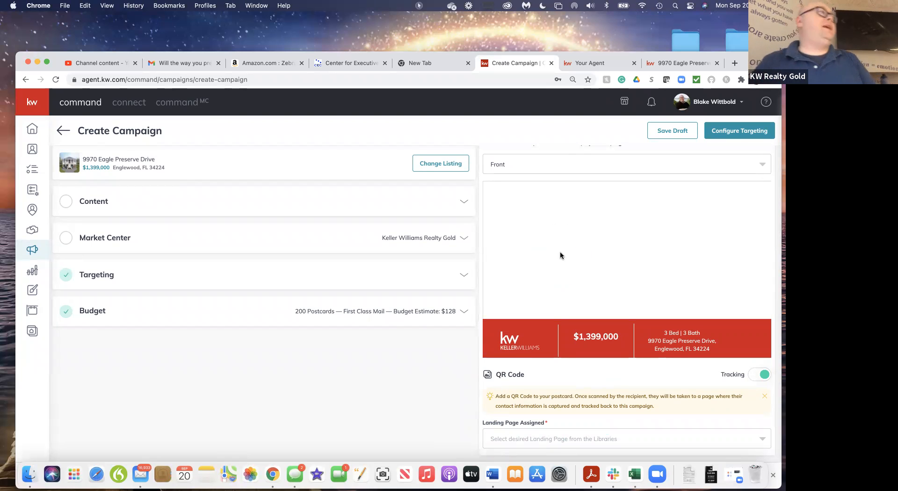
Preview the back of the postcard, and return the preview to the front
{"action": "scroll", "coordinate": [414, 394], "scroll_direction": "up", "scroll_amount": 3}
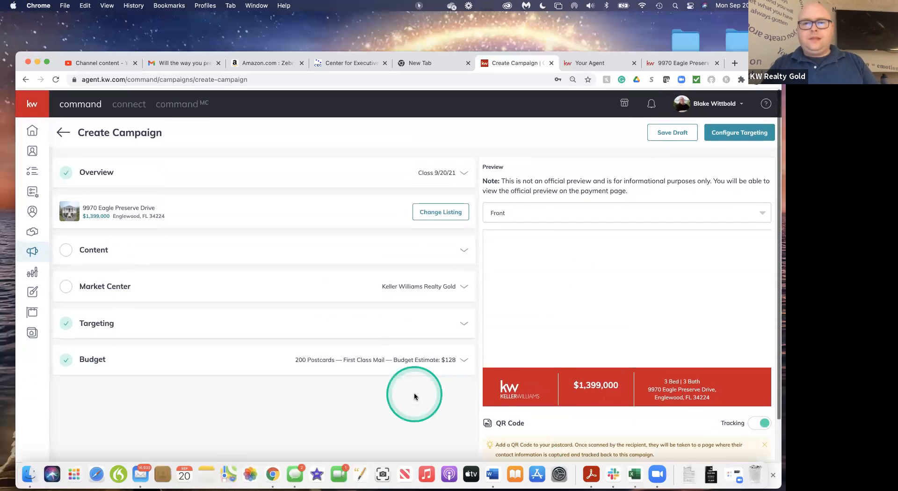
{"action": "left_click", "coordinate": [666, 212]}
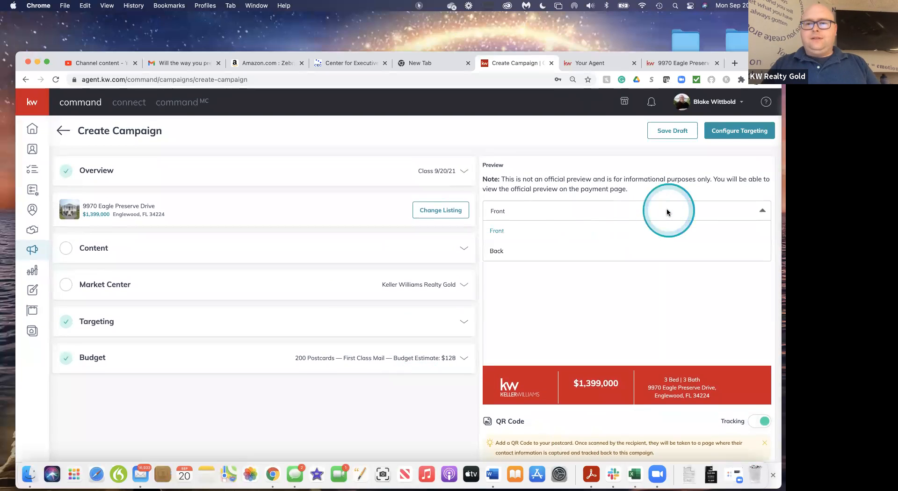
{"action": "left_click", "coordinate": [513, 249]}
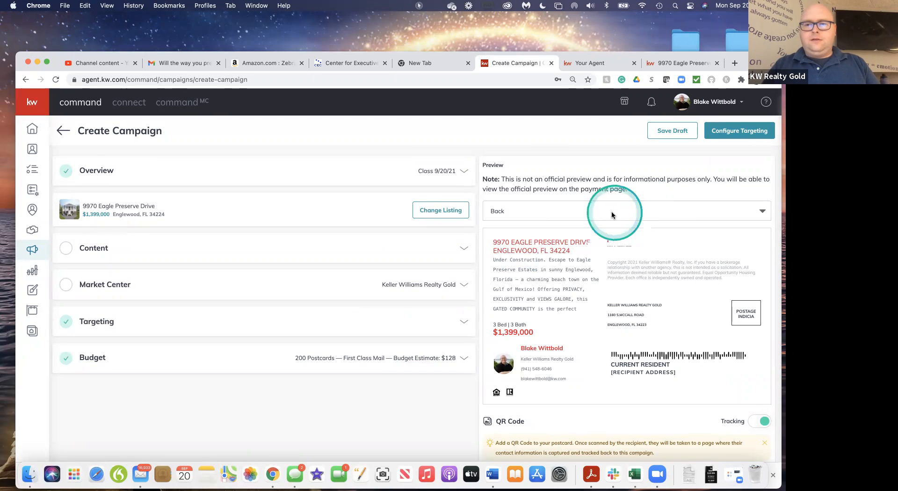
{"action": "left_click", "coordinate": [751, 212]}
{"action": "left_click", "coordinate": [497, 230]}
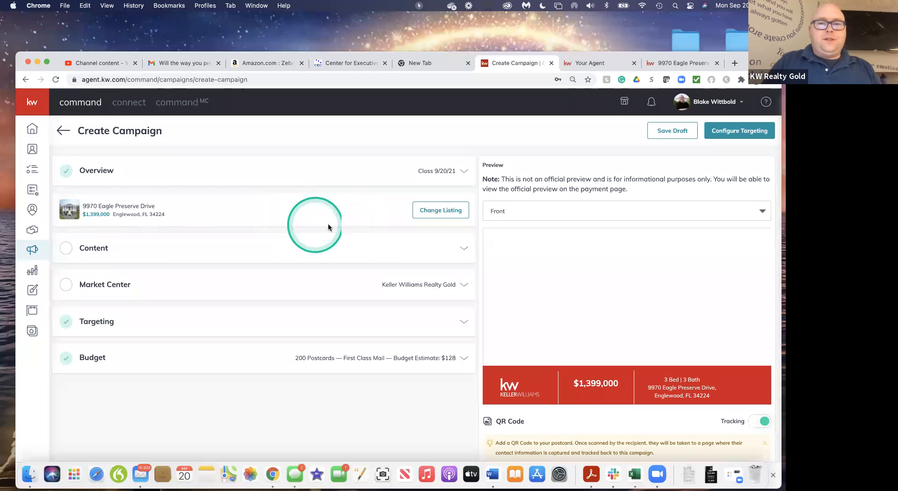
Expand the campaign's Content section and use the Select Template option for the postcard design
{"action": "left_click", "coordinate": [458, 252]}
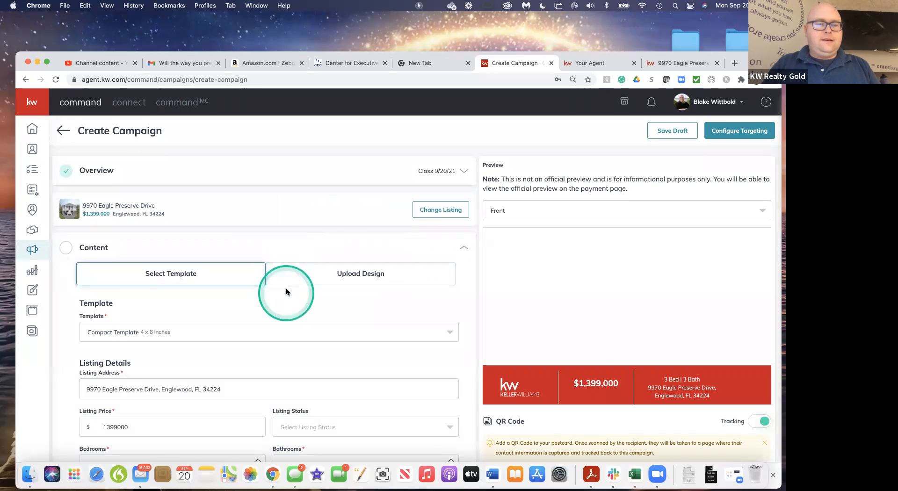
{"action": "scroll", "coordinate": [286, 287], "scroll_direction": "down", "scroll_amount": 4}
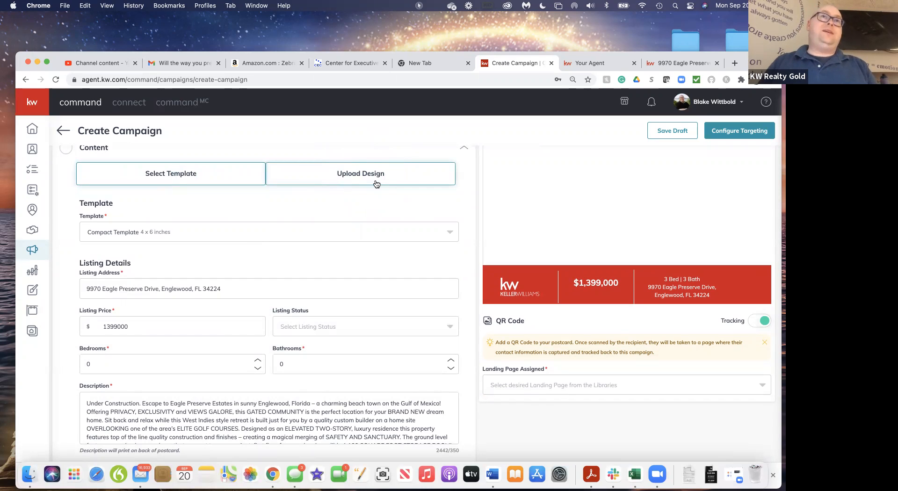
{"action": "left_click", "coordinate": [213, 175]}
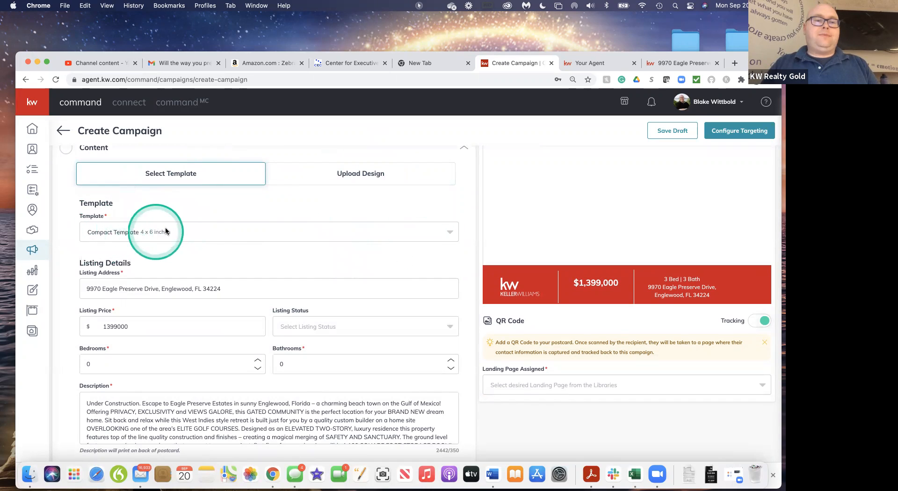
Try the 6 x 9 inch Default Template for the postcard, and return to the 4 x 6 inch Compact Template
{"action": "left_click", "coordinate": [199, 234]}
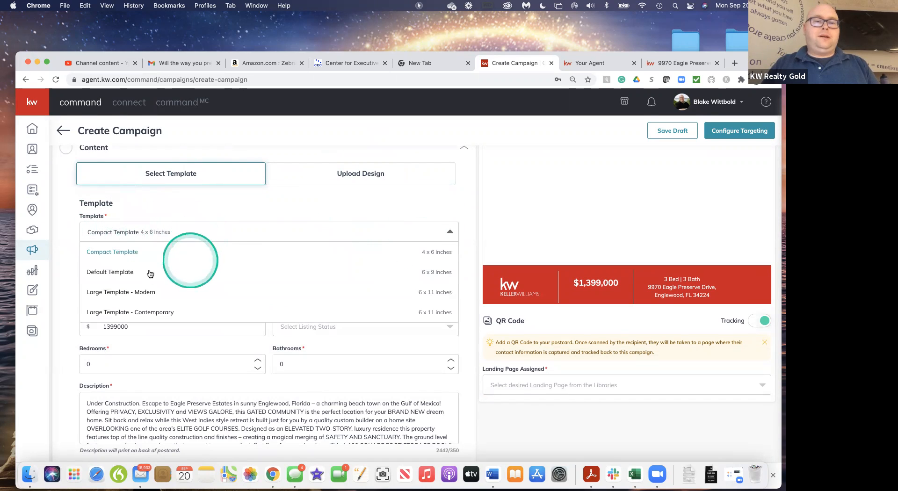
{"action": "left_click", "coordinate": [119, 274]}
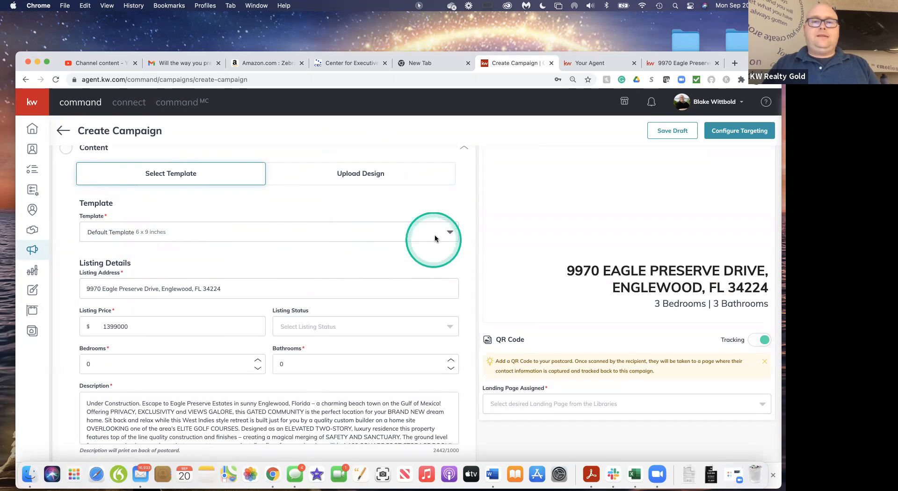
{"action": "left_click", "coordinate": [301, 225]}
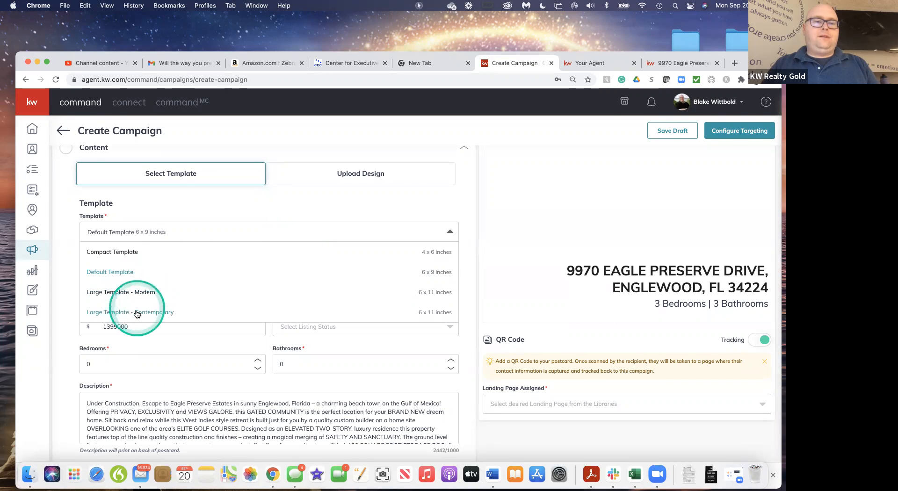
{"action": "left_click", "coordinate": [125, 252]}
Review the postcard's listing details and read through the full property description
{"action": "scroll", "coordinate": [338, 256], "scroll_direction": "down", "scroll_amount": 3}
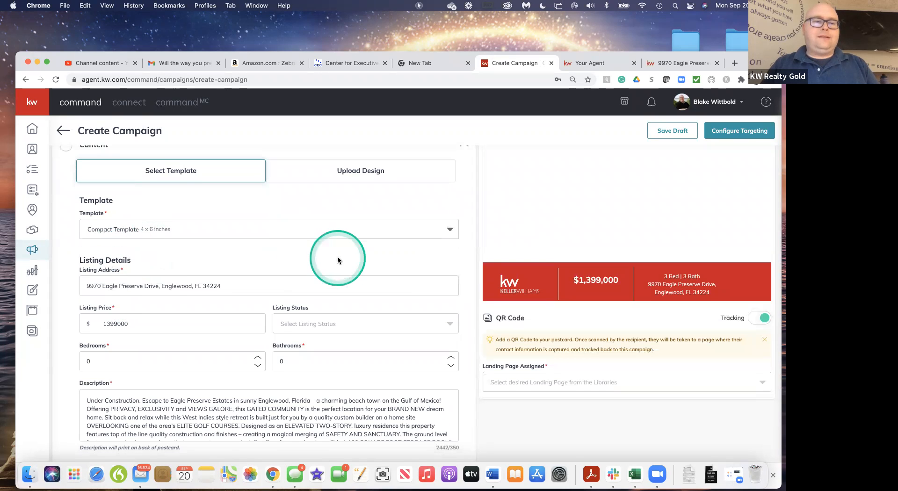
{"action": "scroll", "coordinate": [337, 257], "scroll_direction": "down", "scroll_amount": 3}
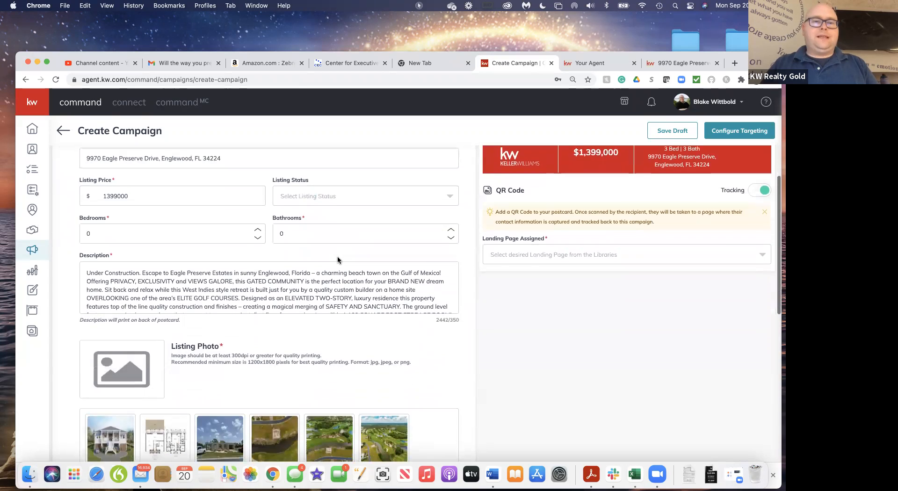
{"action": "scroll", "coordinate": [307, 290], "scroll_direction": "down", "scroll_amount": 5}
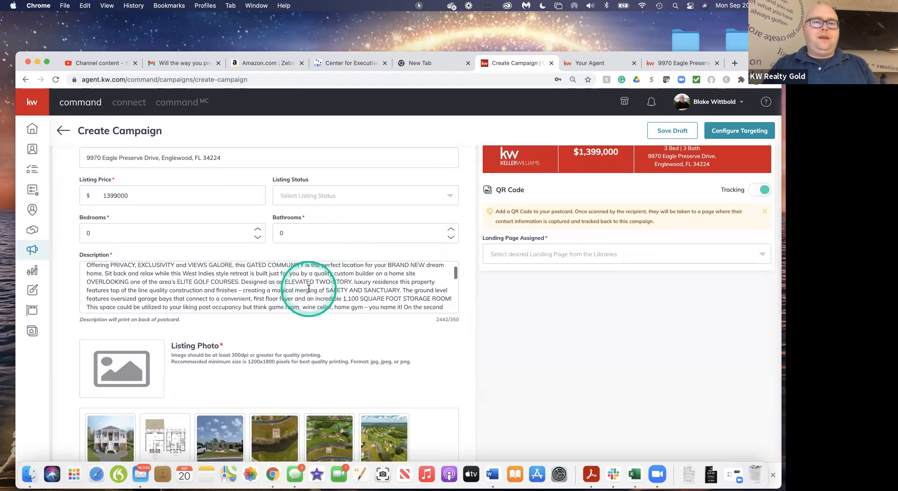
{"action": "scroll", "coordinate": [309, 288], "scroll_direction": "down", "scroll_amount": 8}
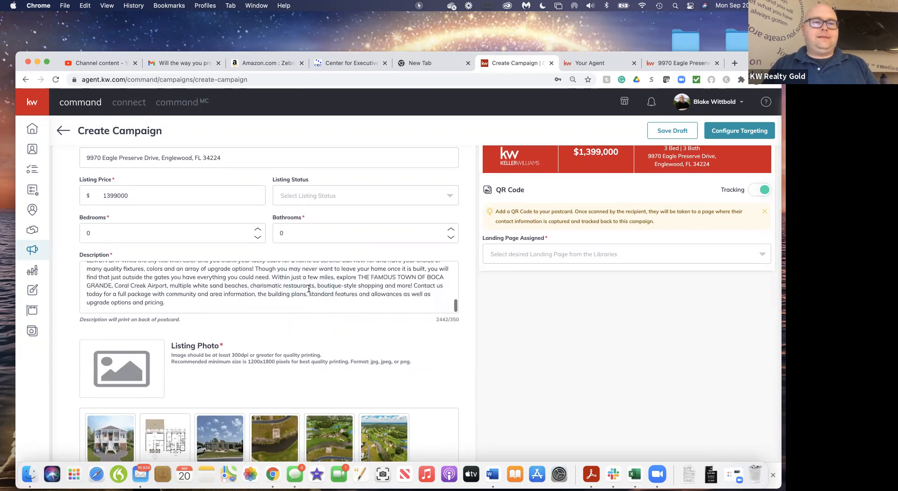
{"action": "scroll", "coordinate": [308, 289], "scroll_direction": "up", "scroll_amount": 12}
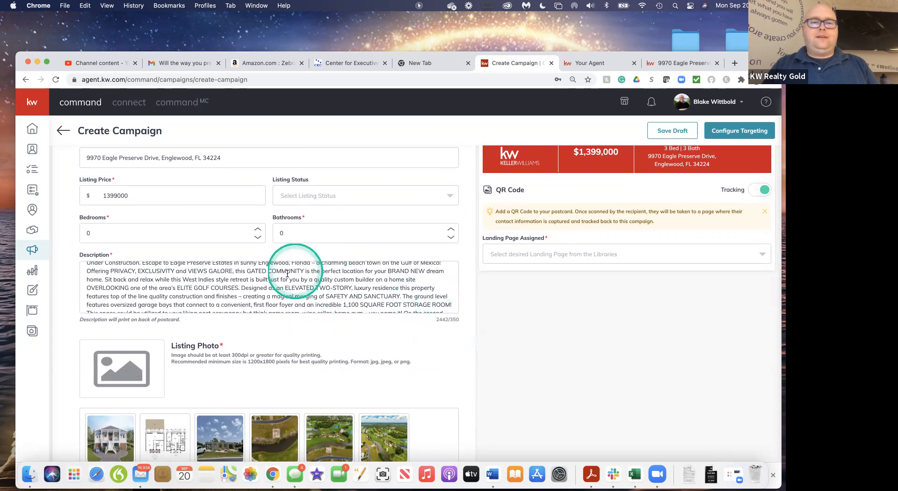
{"action": "scroll", "coordinate": [266, 278], "scroll_direction": "up", "scroll_amount": 1}
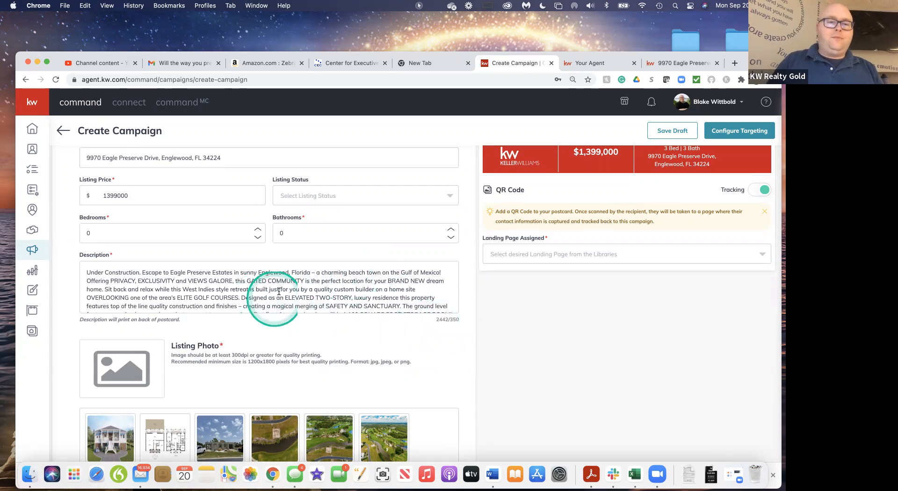
{"action": "scroll", "coordinate": [342, 310], "scroll_direction": "down", "scroll_amount": 5}
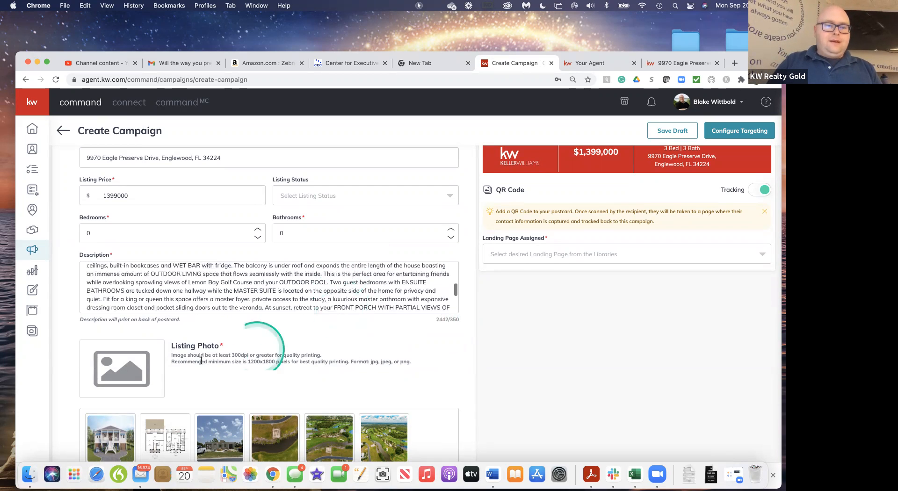
Choose the aerial waterfront picture with blue sky as the listing photo, and save the Content section
{"action": "scroll", "coordinate": [193, 370], "scroll_direction": "down", "scroll_amount": 4}
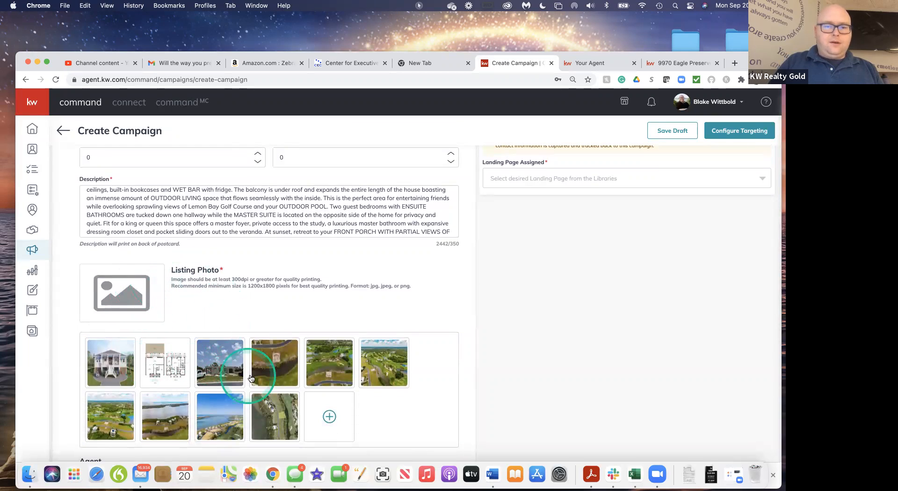
{"action": "left_click", "coordinate": [215, 419]}
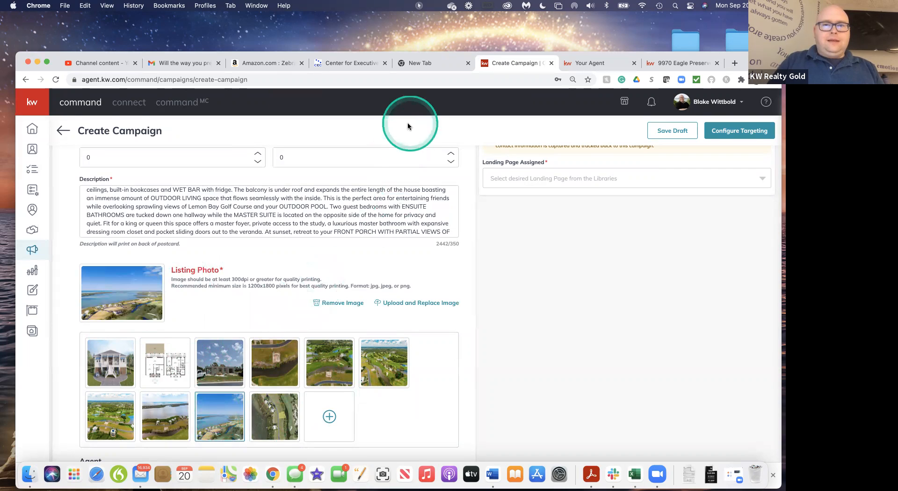
{"action": "scroll", "coordinate": [441, 180], "scroll_direction": "up", "scroll_amount": 6}
{"action": "scroll", "coordinate": [441, 177], "scroll_direction": "down", "scroll_amount": 6}
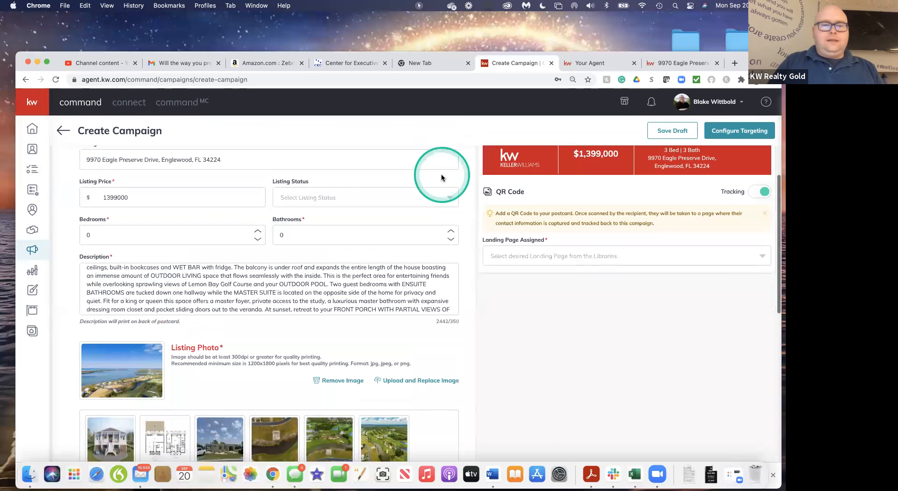
{"action": "scroll", "coordinate": [379, 282], "scroll_direction": "down", "scroll_amount": 3}
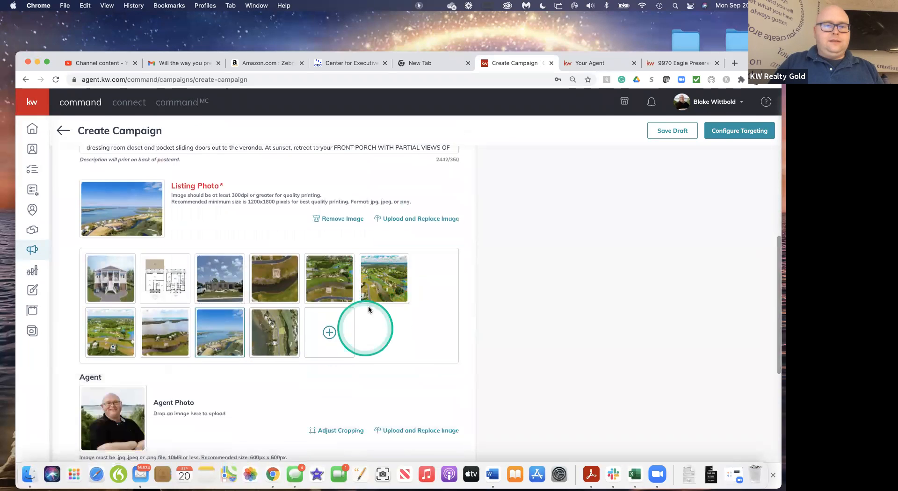
{"action": "scroll", "coordinate": [365, 321], "scroll_direction": "down", "scroll_amount": 3}
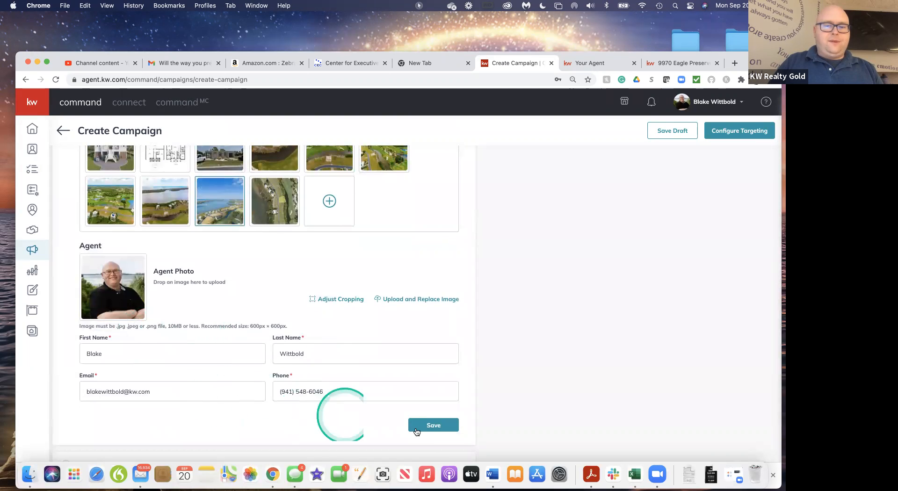
{"action": "left_click", "coordinate": [434, 425]}
Examine the Content section's fields for validation errors on the description and the listing photo
{"action": "scroll", "coordinate": [431, 425], "scroll_direction": "up", "scroll_amount": 10}
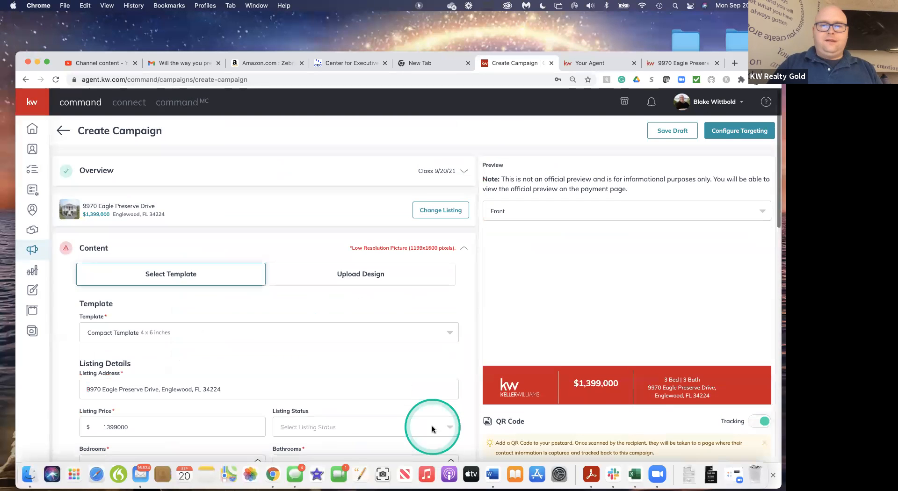
{"action": "scroll", "coordinate": [416, 304], "scroll_direction": "down", "scroll_amount": 15}
{"action": "scroll", "coordinate": [416, 306], "scroll_direction": "down", "scroll_amount": 3}
{"action": "scroll", "coordinate": [416, 305], "scroll_direction": "up", "scroll_amount": 4}
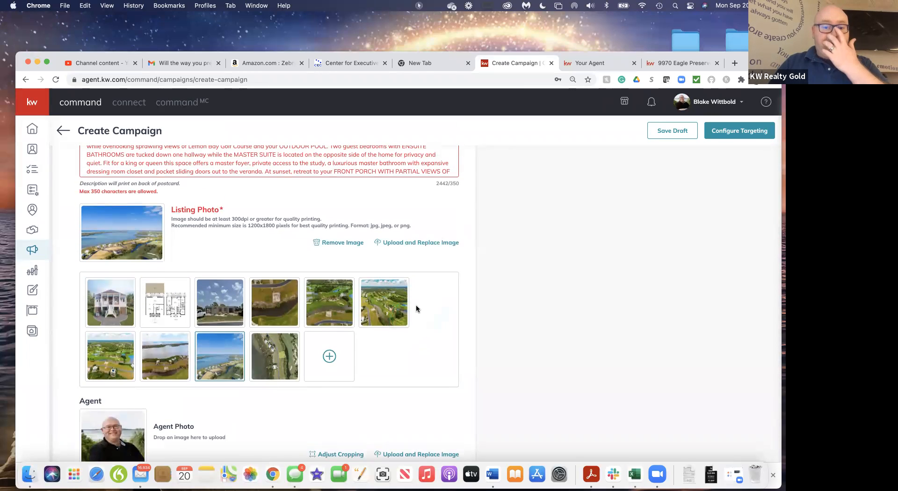
{"action": "scroll", "coordinate": [416, 304], "scroll_direction": "up", "scroll_amount": 3}
{"action": "left_click", "coordinate": [453, 233]}
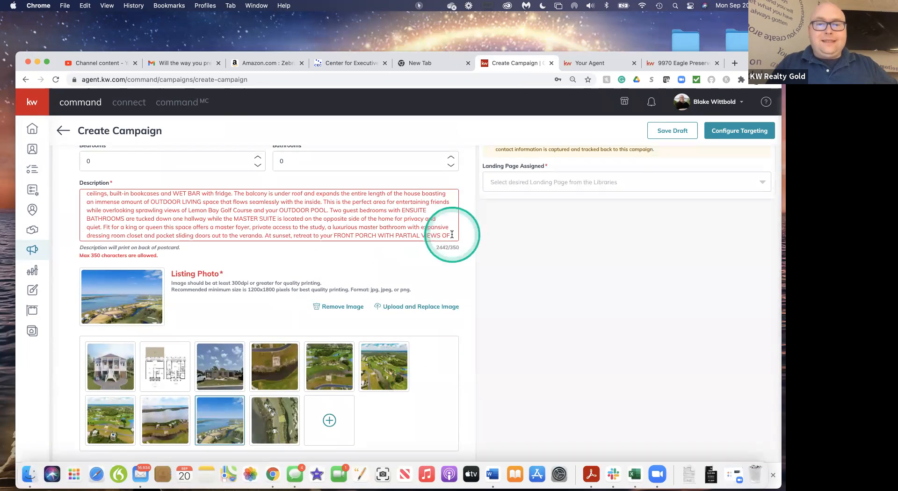
{"action": "scroll", "coordinate": [322, 340], "scroll_direction": "down", "scroll_amount": 1}
{"action": "scroll", "coordinate": [322, 340], "scroll_direction": "up", "scroll_amount": 6}
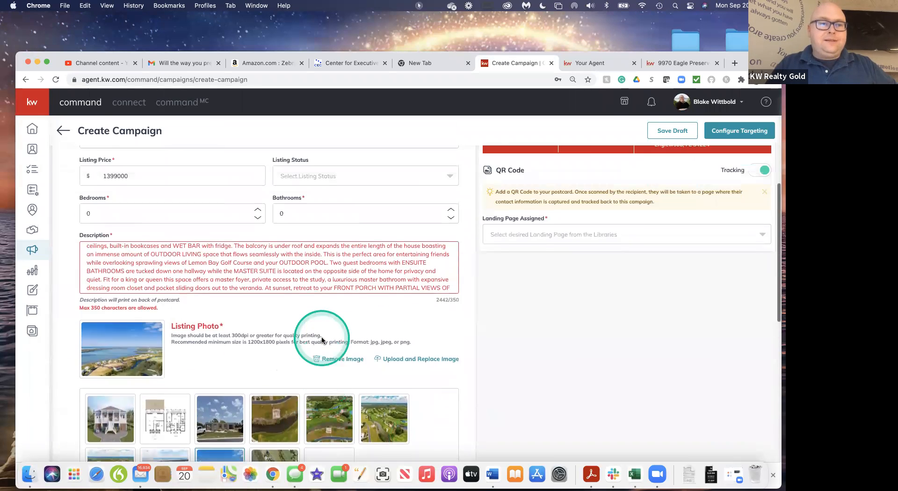
{"action": "scroll", "coordinate": [321, 335], "scroll_direction": "down", "scroll_amount": 4}
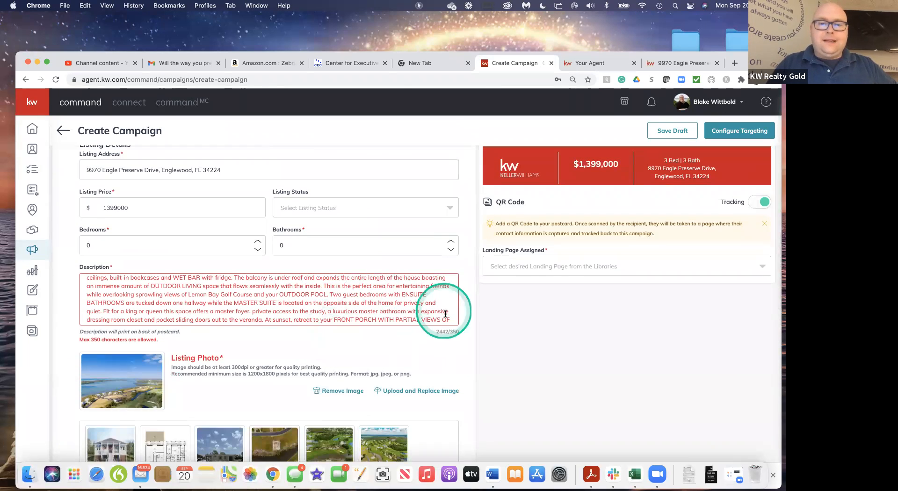
Shorten the description so it ends after "BRAND NEW dream home.", and save the Content section again
{"action": "scroll", "coordinate": [249, 281], "scroll_direction": "up", "scroll_amount": 10}
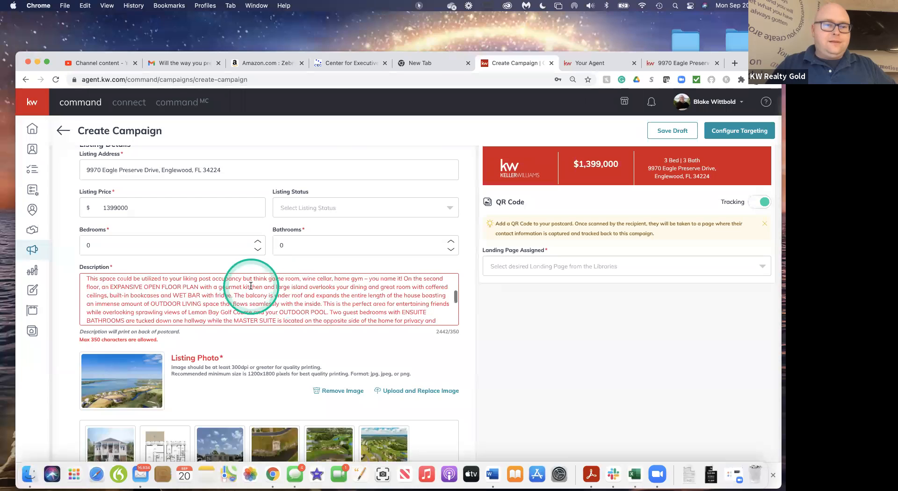
{"action": "scroll", "coordinate": [251, 285], "scroll_direction": "down", "scroll_amount": 1}
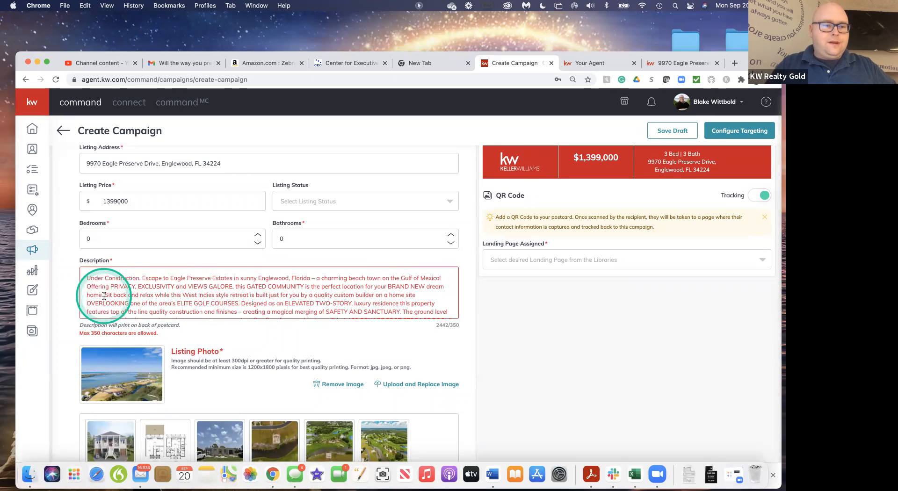
{"action": "left_click_drag", "start_coordinate": [103, 296], "coordinate": [231, 330]}
{"action": "key", "text": "BackSpace"}
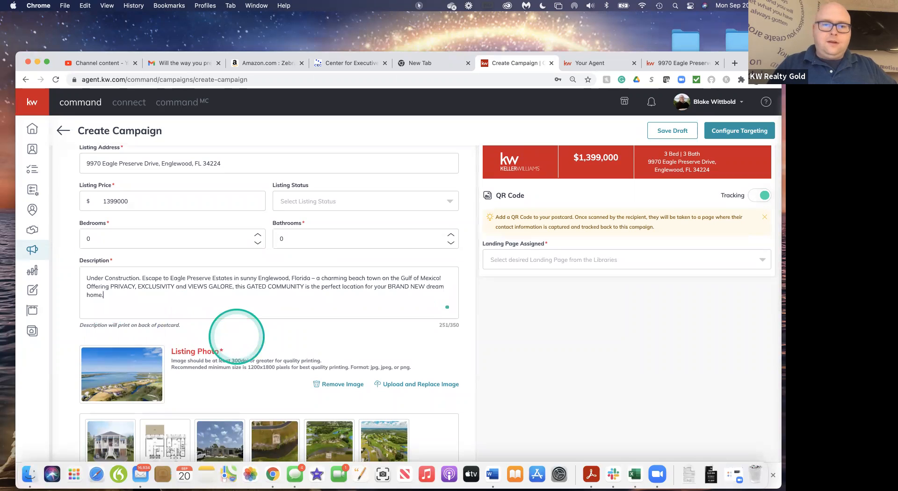
{"action": "scroll", "coordinate": [358, 335], "scroll_direction": "down", "scroll_amount": 5}
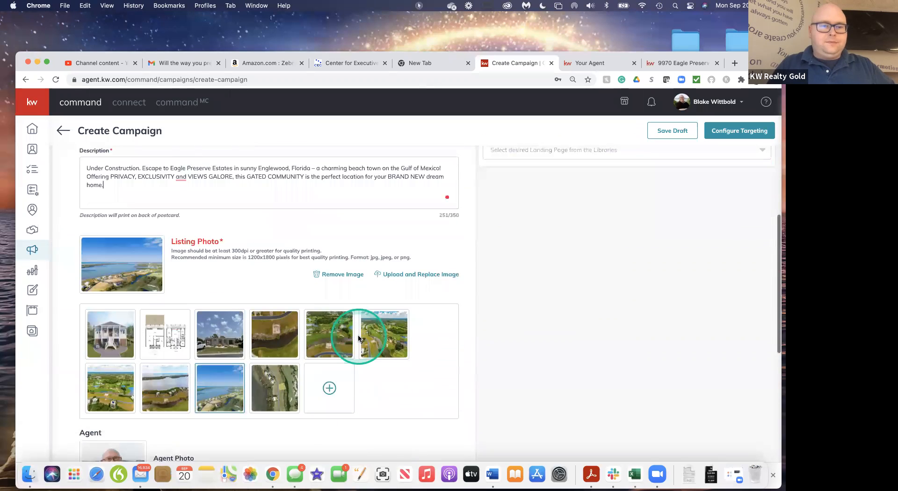
{"action": "scroll", "coordinate": [358, 335], "scroll_direction": "down", "scroll_amount": 3}
{"action": "scroll", "coordinate": [357, 335], "scroll_direction": "down", "scroll_amount": 6}
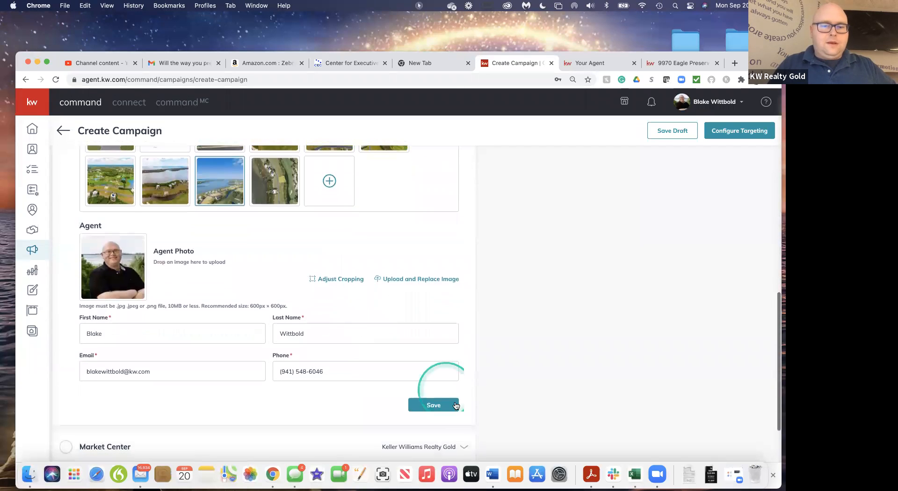
{"action": "left_click", "coordinate": [456, 405]}
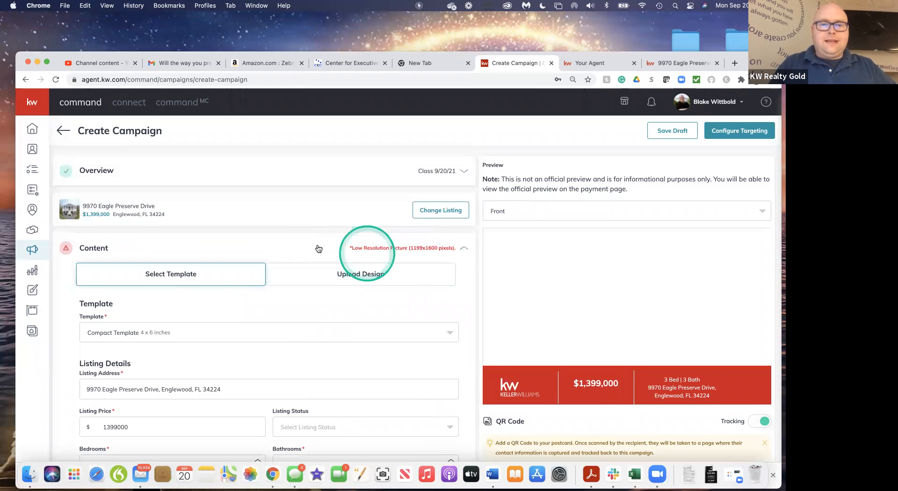
Check the flagged listing photo requirements, and expand the campaign's Market Center section
{"action": "scroll", "coordinate": [386, 302], "scroll_direction": "down", "scroll_amount": 10}
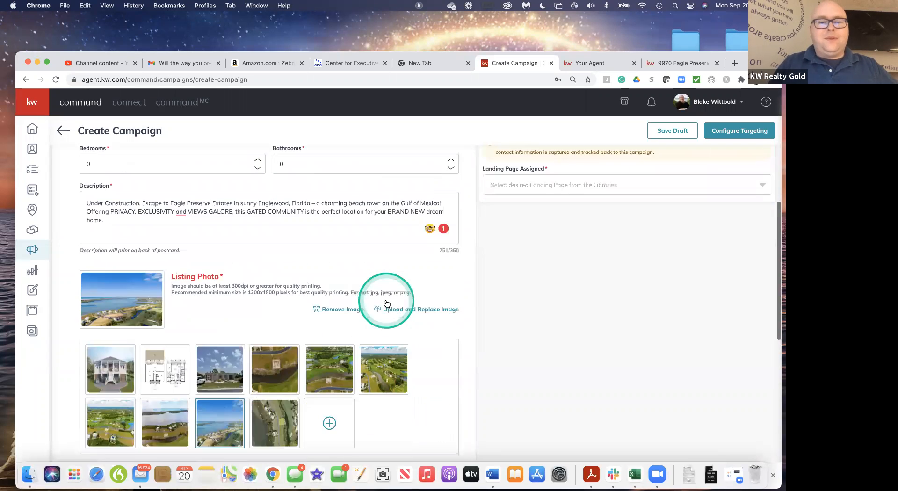
{"action": "scroll", "coordinate": [386, 301], "scroll_direction": "down", "scroll_amount": 5}
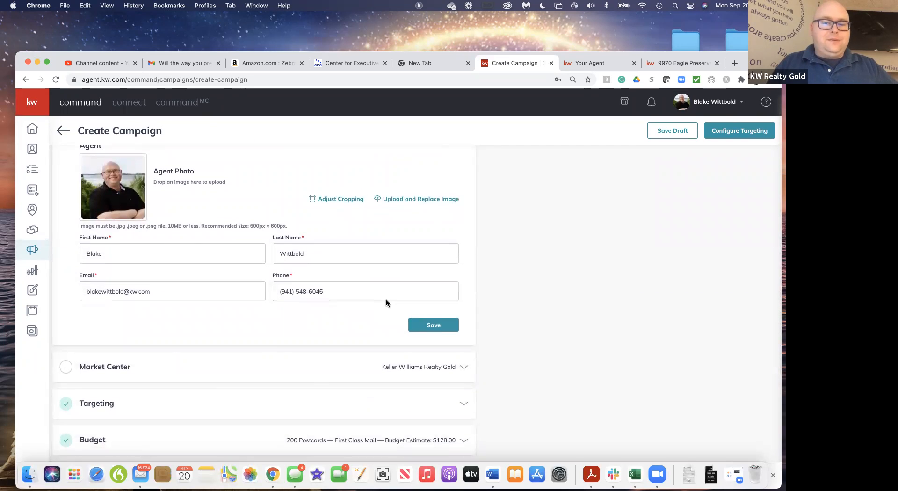
{"action": "left_click", "coordinate": [299, 369]}
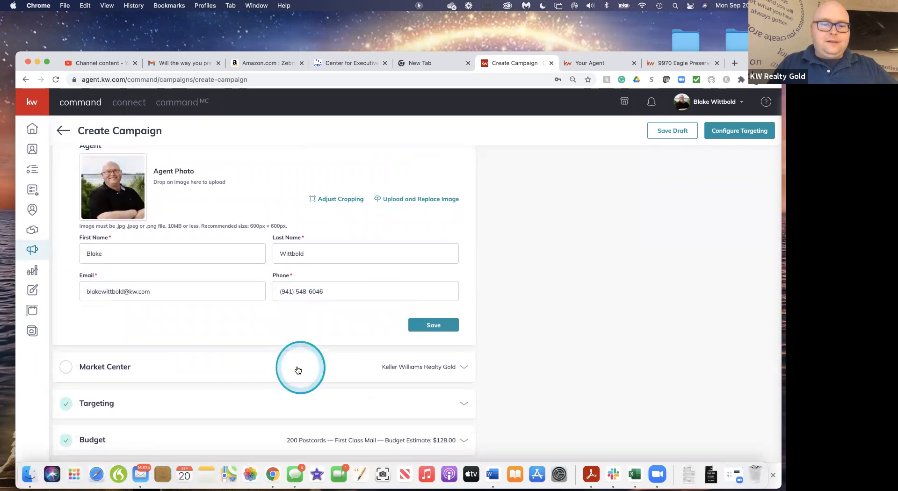
{"action": "scroll", "coordinate": [256, 199], "scroll_direction": "up", "scroll_amount": 2}
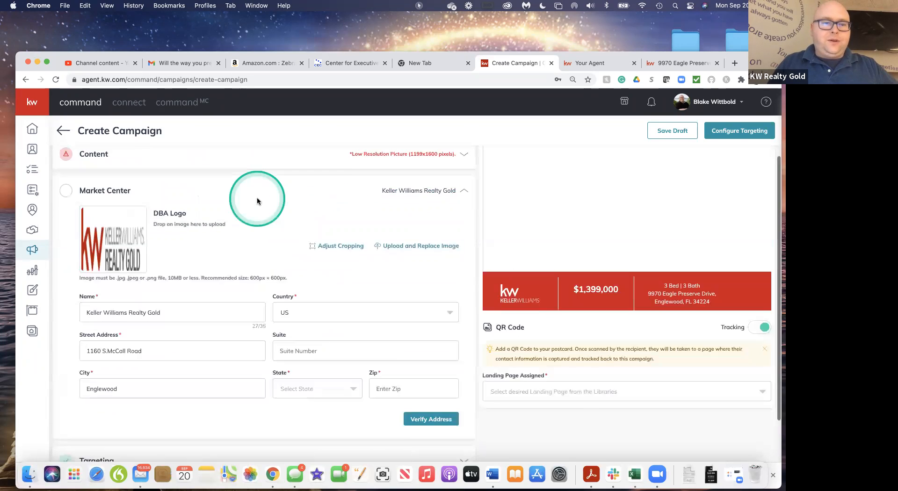
{"action": "scroll", "coordinate": [257, 199], "scroll_direction": "down", "scroll_amount": 1}
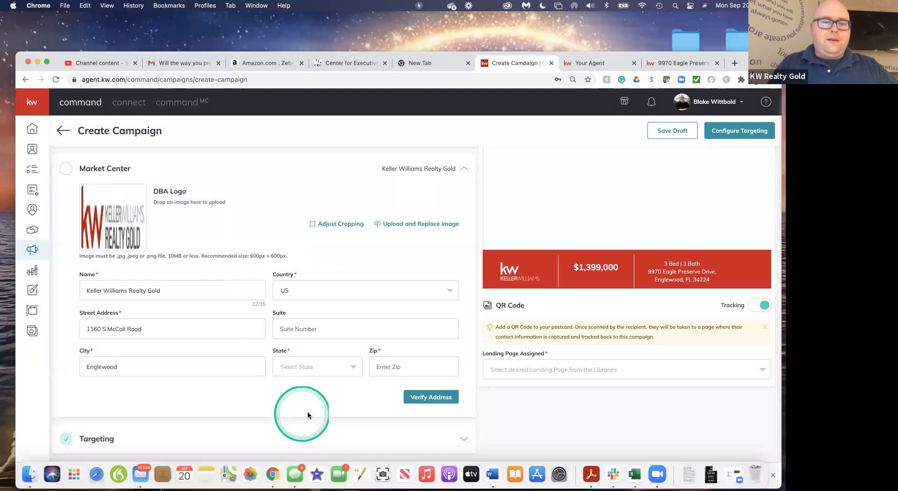
{"action": "scroll", "coordinate": [327, 415], "scroll_direction": "down", "scroll_amount": 2}
Set the Market Center's state to FL, fill in its ZIP code, and verify and confirm the corrected address
{"action": "left_click", "coordinate": [357, 333]}
{"action": "scroll", "coordinate": [322, 398], "scroll_direction": "down", "scroll_amount": 2}
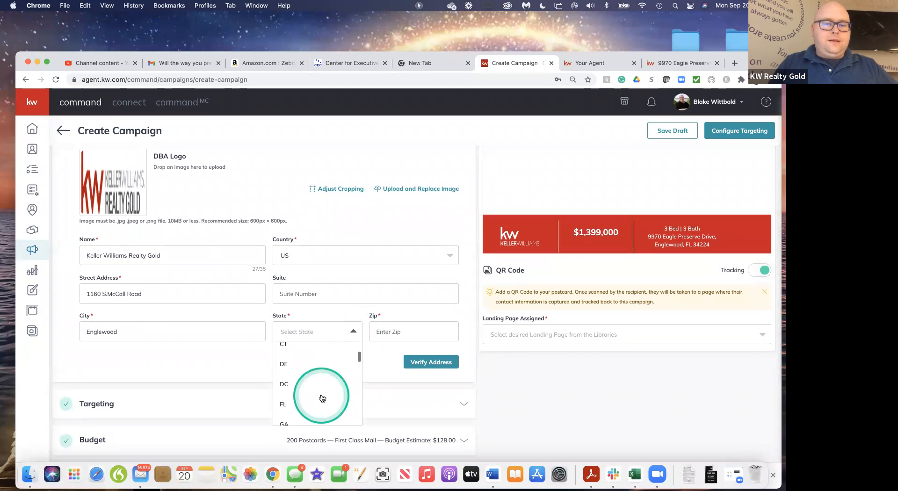
{"action": "left_click", "coordinate": [286, 383]}
{"action": "left_click", "coordinate": [409, 331]}
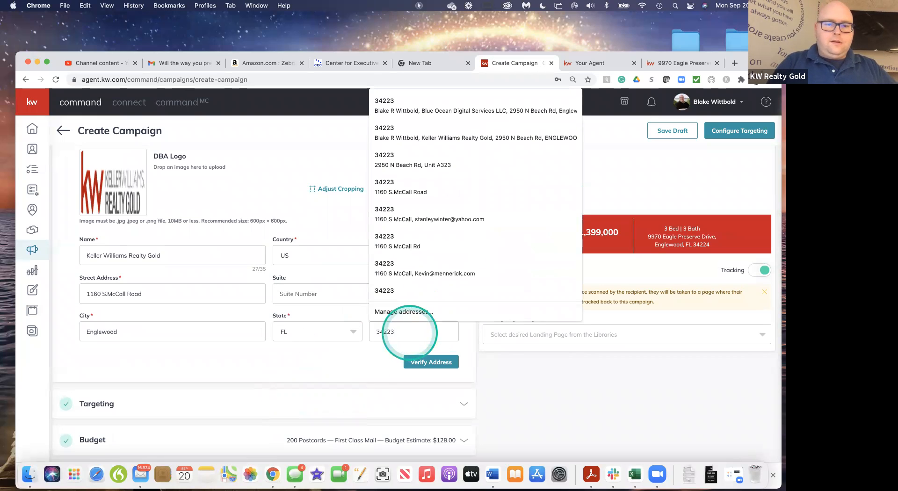
{"action": "left_click", "coordinate": [323, 375]}
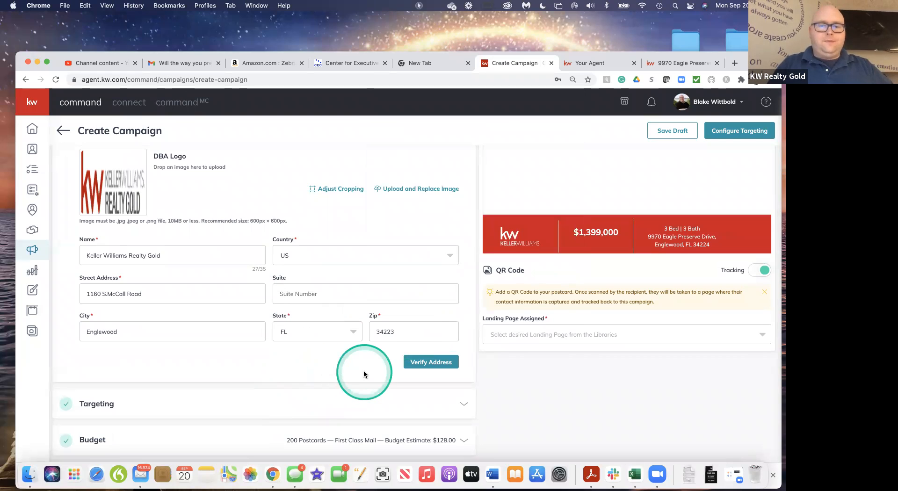
{"action": "left_click", "coordinate": [432, 363]}
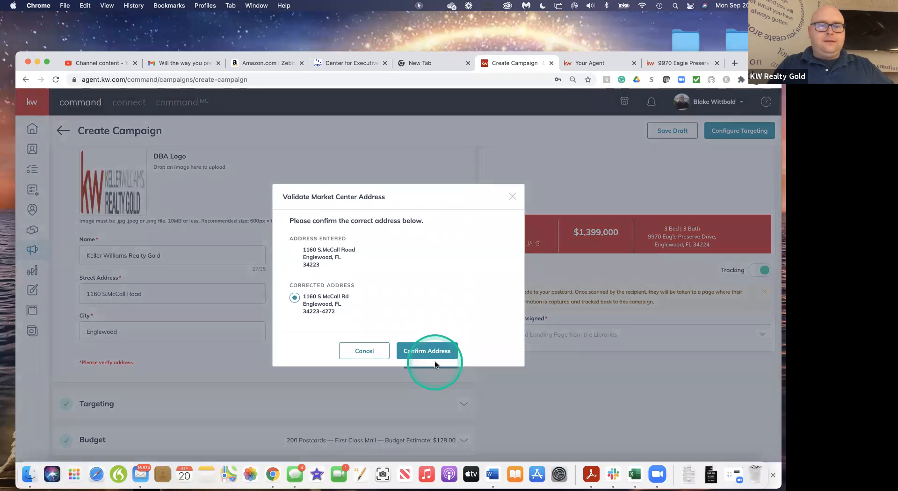
{"action": "left_click", "coordinate": [421, 351]}
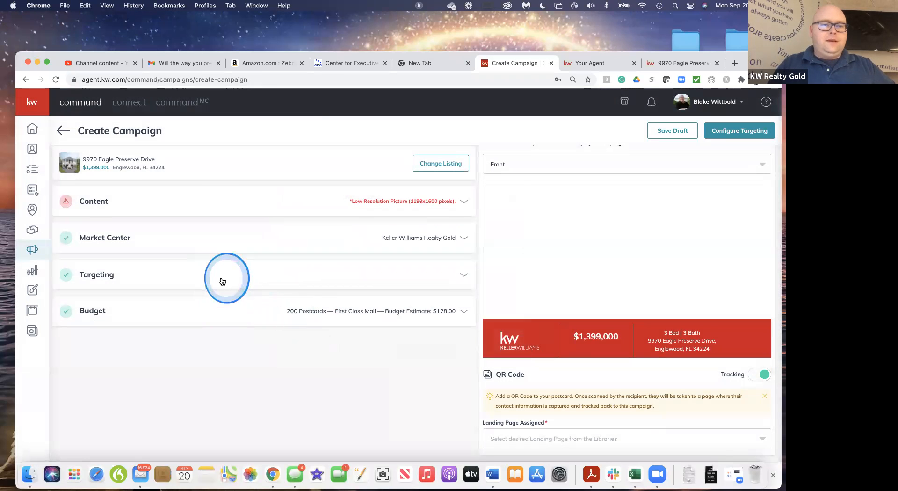
Look at the Target my Database option in the Targeting section, and return the choice to Local Targeting
{"action": "left_click", "coordinate": [222, 281]}
{"action": "scroll", "coordinate": [247, 301], "scroll_direction": "down", "scroll_amount": 1}
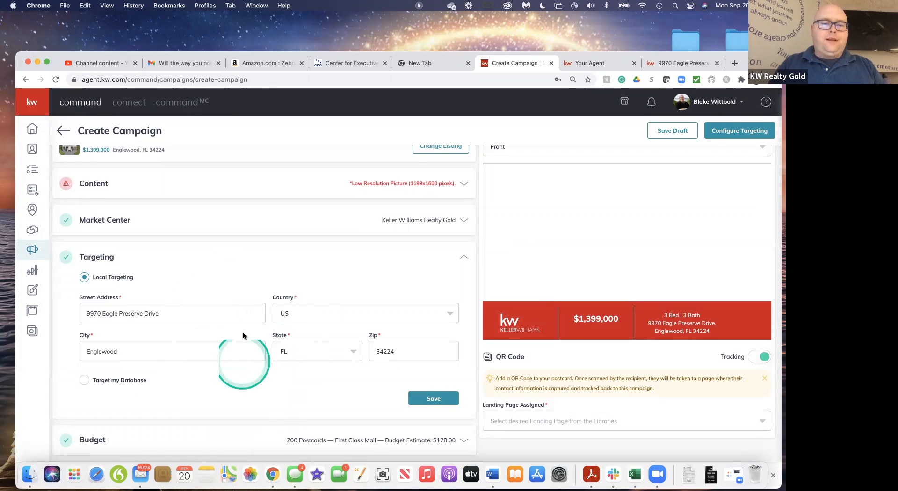
{"action": "left_click", "coordinate": [84, 380]}
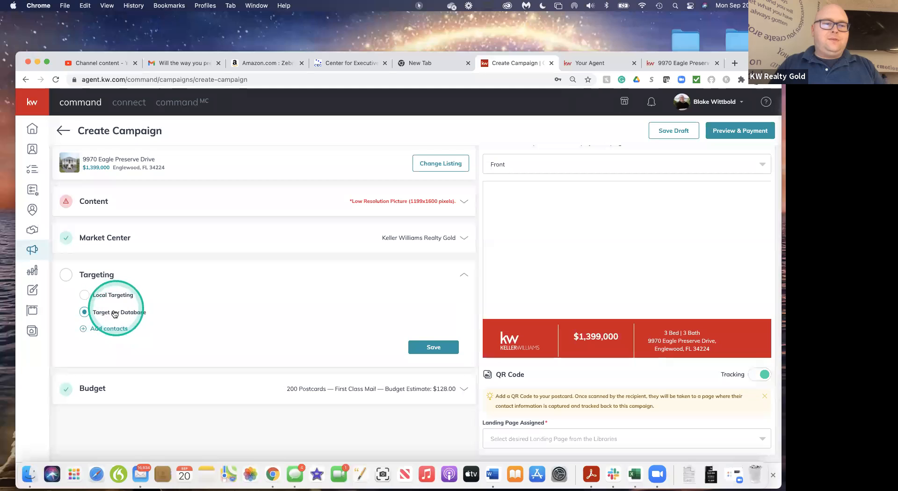
{"action": "left_click", "coordinate": [84, 294]}
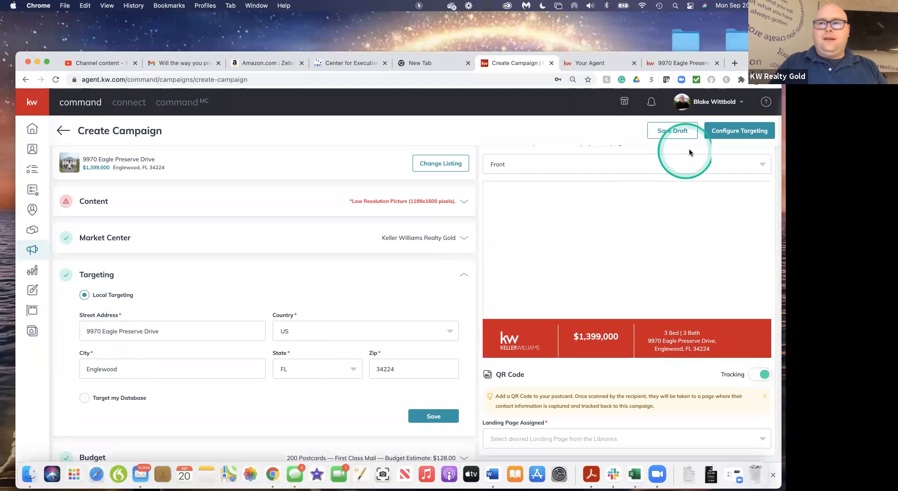
Try to proceed to targeting configuration, and assign the 123 Main street landing page to the postcard's QR code
{"action": "left_click", "coordinate": [733, 135]}
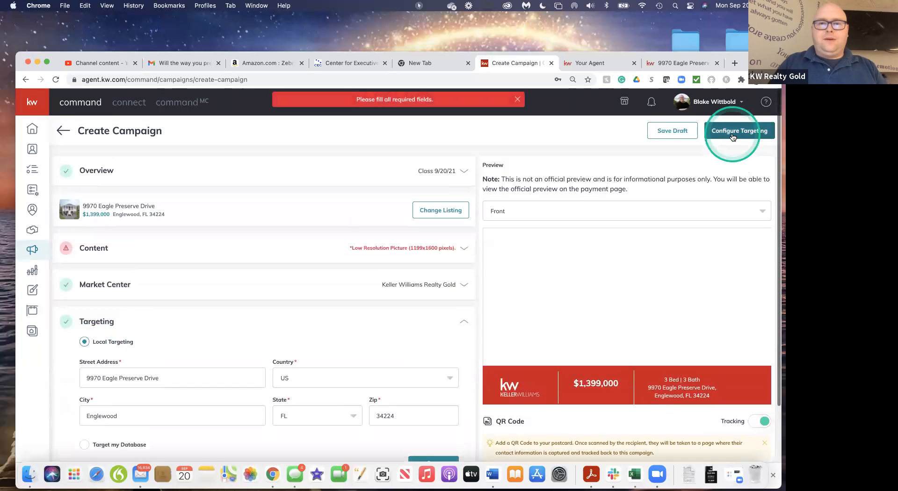
{"action": "left_click", "coordinate": [370, 341]}
{"action": "scroll", "coordinate": [370, 341], "scroll_direction": "down", "scroll_amount": 3}
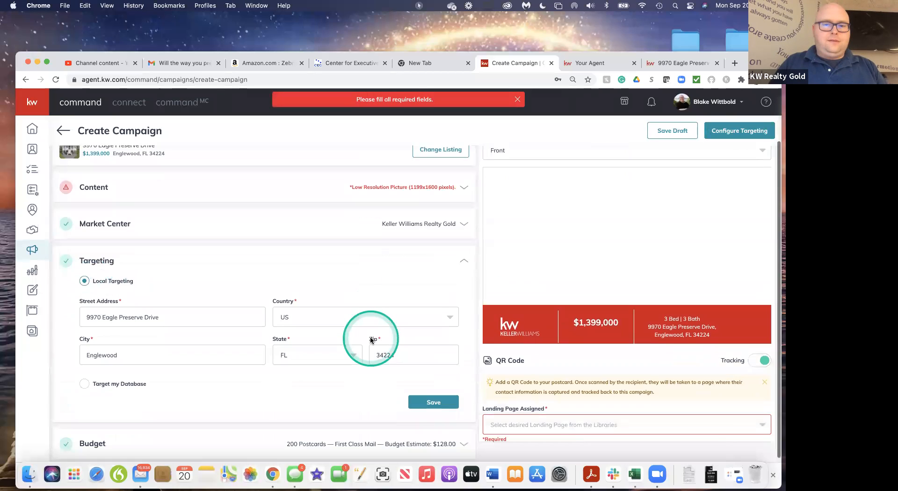
{"action": "scroll", "coordinate": [370, 341], "scroll_direction": "up", "scroll_amount": 3}
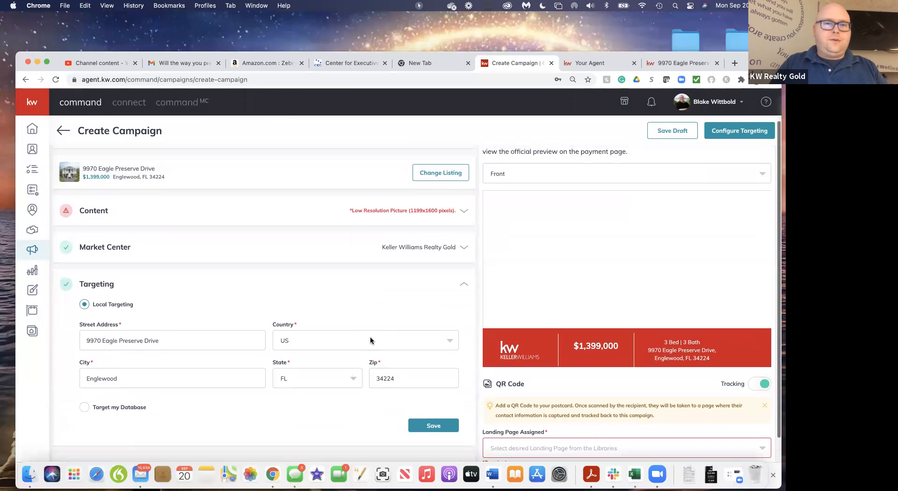
{"action": "scroll", "coordinate": [369, 339], "scroll_direction": "down", "scroll_amount": 3}
{"action": "left_click", "coordinate": [667, 414]}
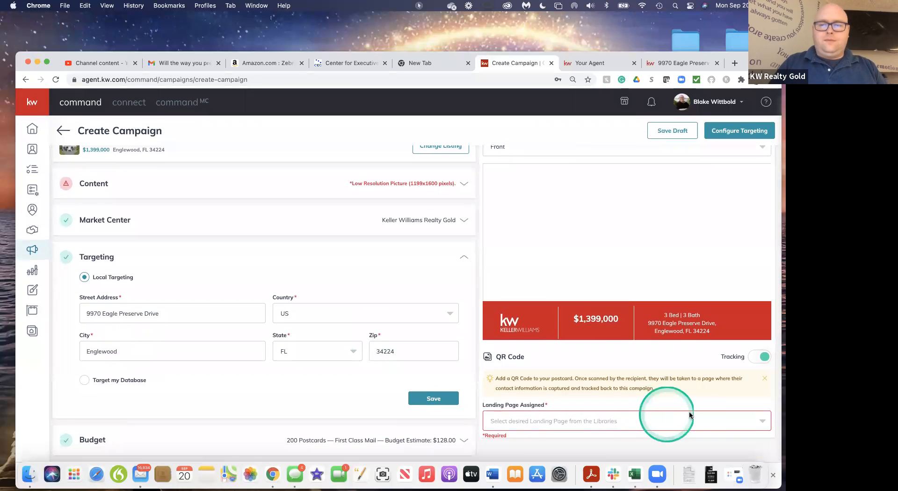
{"action": "left_click", "coordinate": [699, 426]}
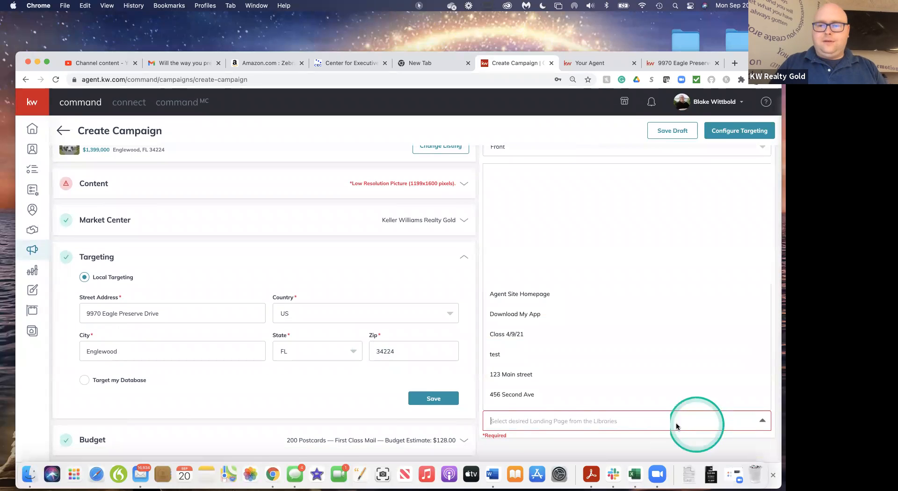
{"action": "left_click", "coordinate": [517, 374]}
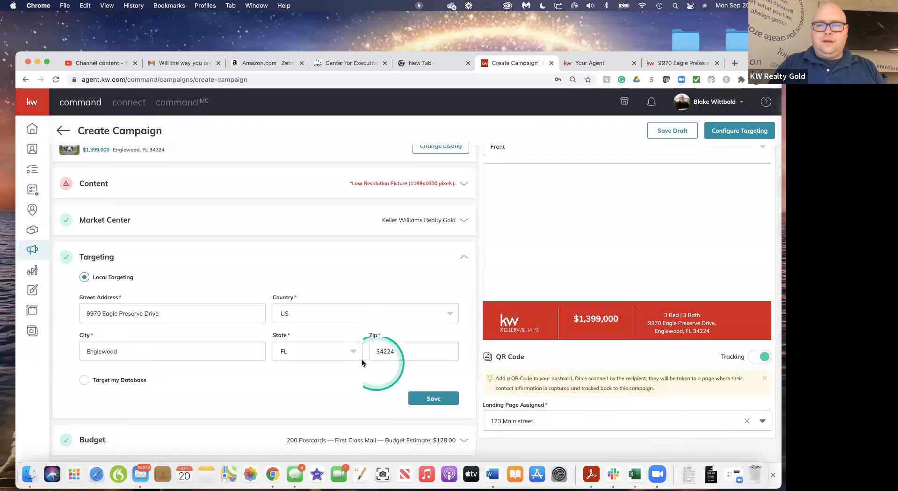
Try again to proceed to targeting configuration, and reopen the flagged Content section
{"action": "left_click", "coordinate": [738, 132]}
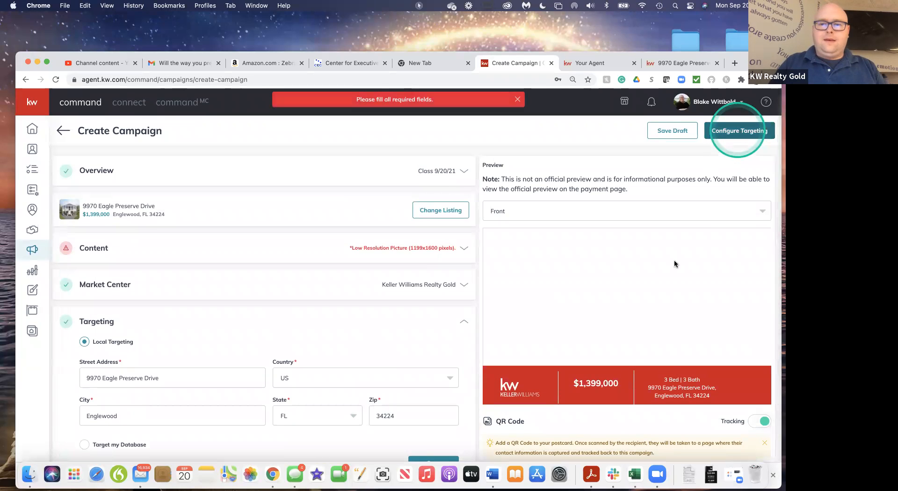
{"action": "scroll", "coordinate": [627, 332], "scroll_direction": "down", "scroll_amount": 1}
{"action": "scroll", "coordinate": [404, 407], "scroll_direction": "down", "scroll_amount": 2}
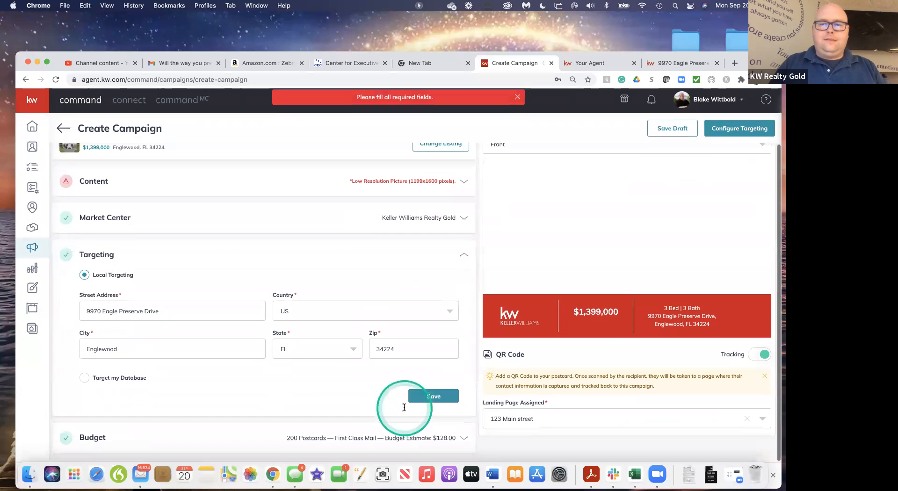
{"action": "left_click", "coordinate": [387, 184]}
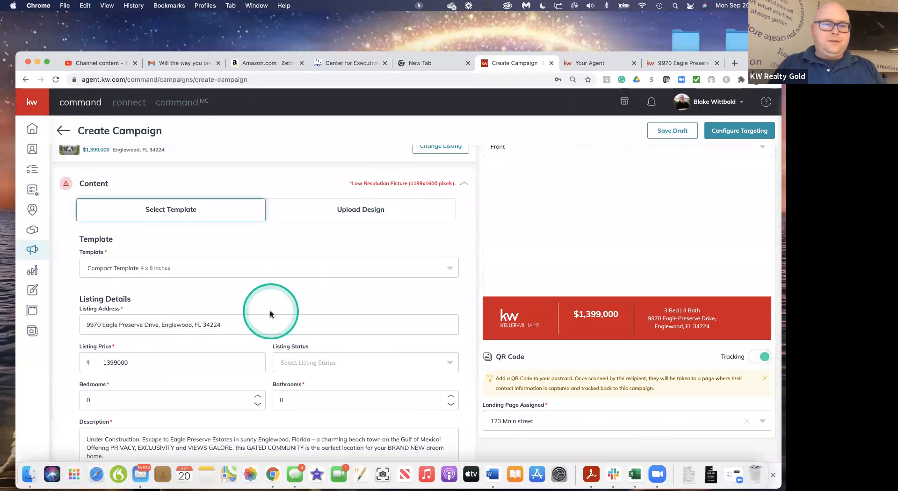
Try the front view of the house and the floor plan as the listing photo
{"action": "scroll", "coordinate": [274, 290], "scroll_direction": "down", "scroll_amount": 6}
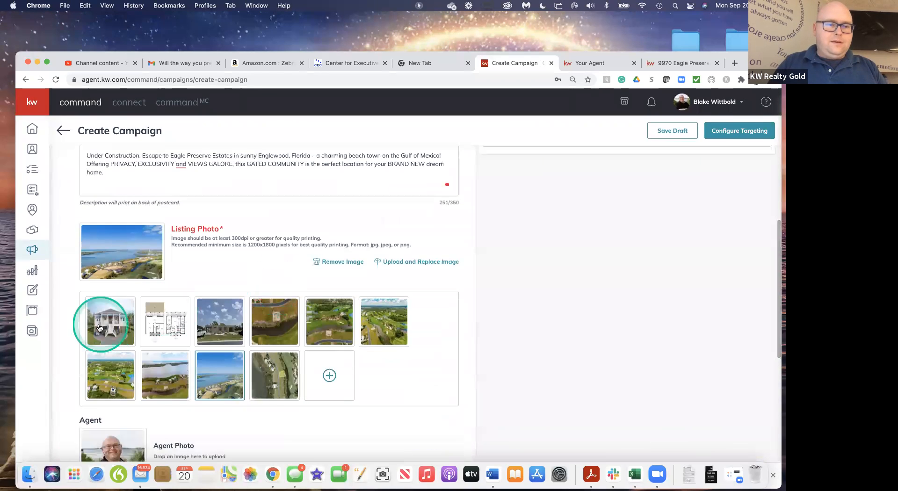
{"action": "left_click", "coordinate": [99, 327]}
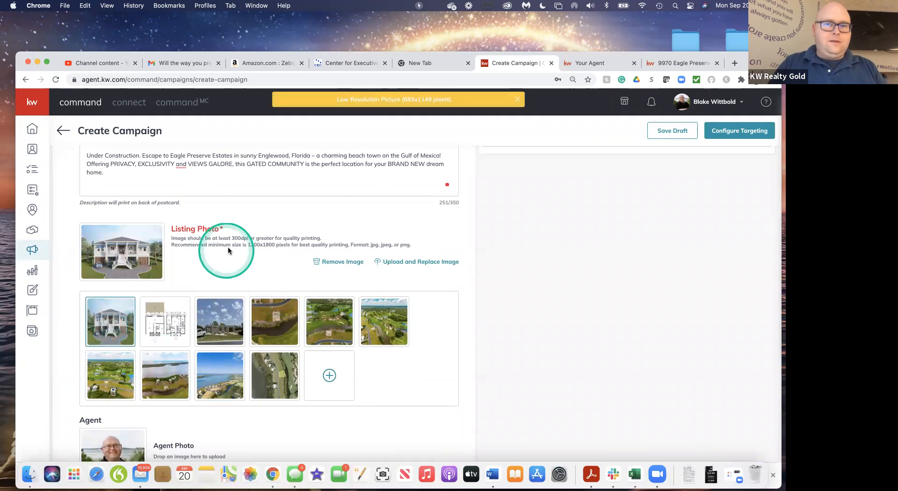
{"action": "left_click", "coordinate": [169, 319]}
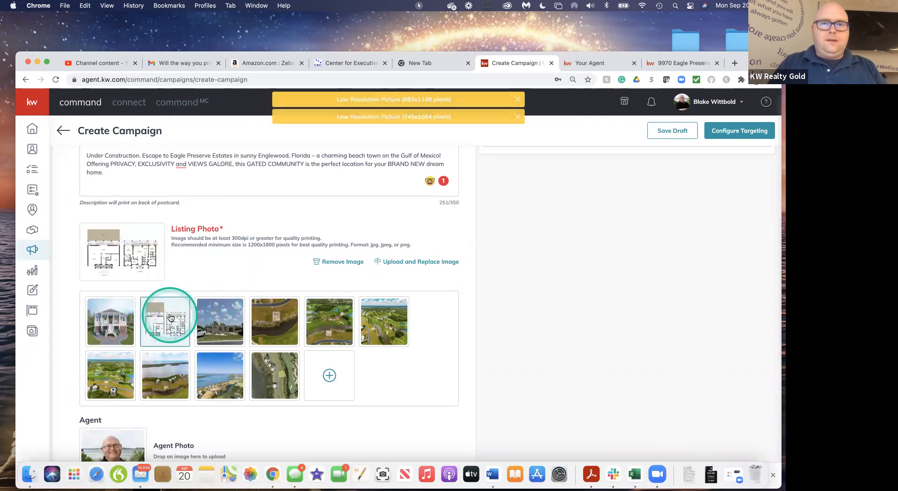
Upload E23F43BC-894A-44B2-B123-60FF08D51B88.jpeg from the computer as the postcard's listing photo
{"action": "left_click", "coordinate": [333, 374]}
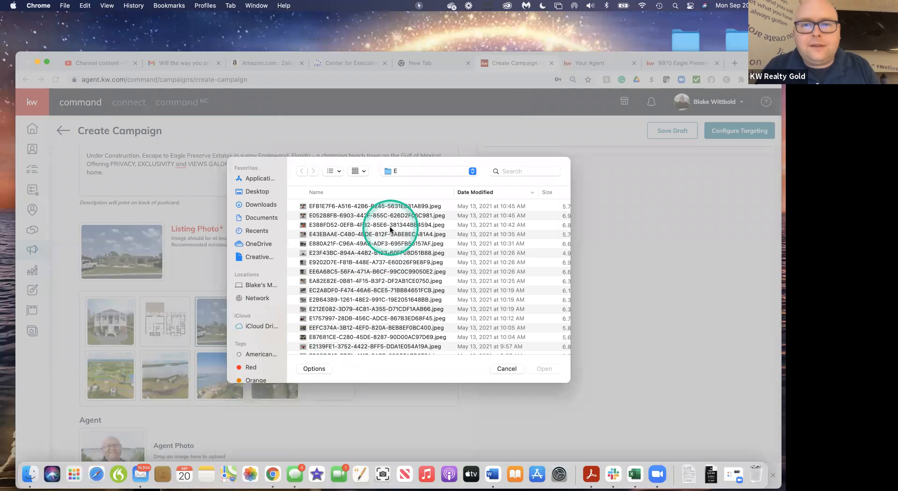
{"action": "scroll", "coordinate": [386, 252], "scroll_direction": "down", "scroll_amount": 4}
{"action": "scroll", "coordinate": [384, 266], "scroll_direction": "up", "scroll_amount": 4}
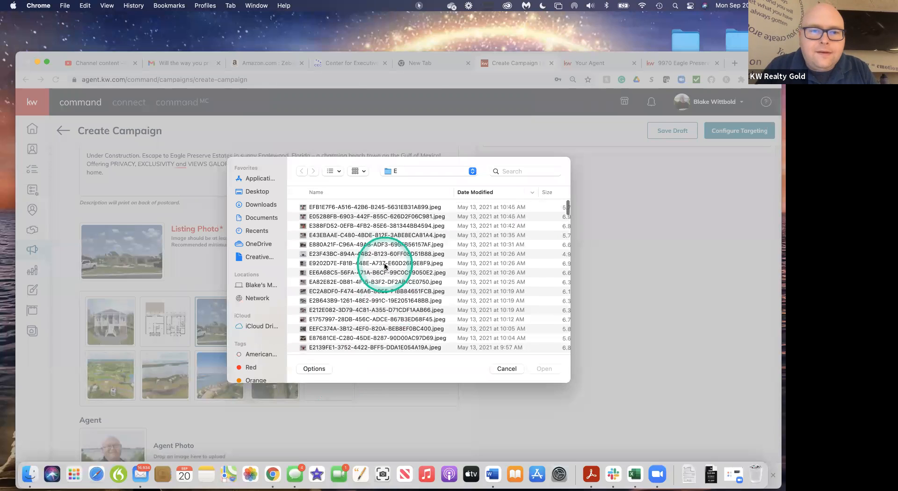
{"action": "left_click", "coordinate": [323, 254]}
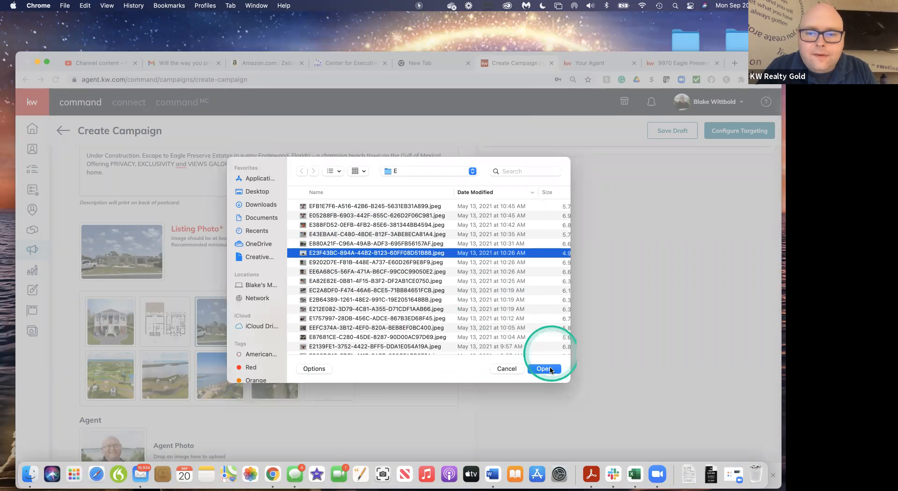
{"action": "left_click", "coordinate": [550, 369]}
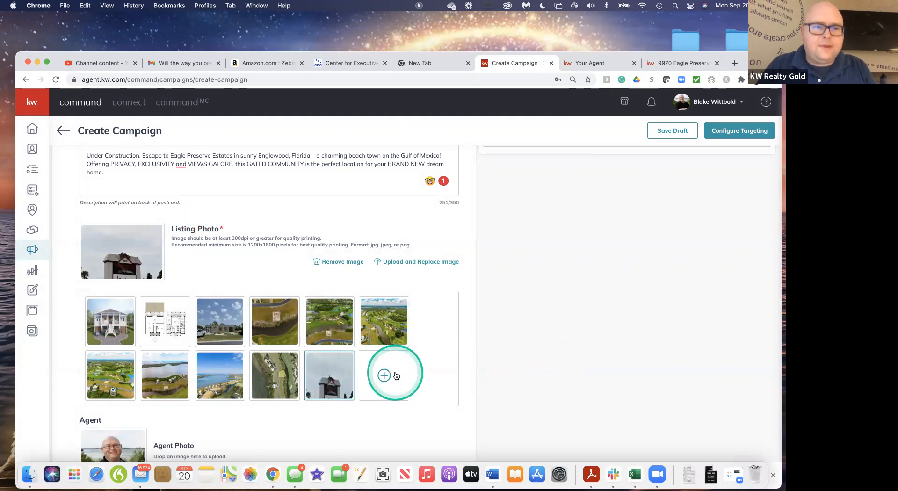
Back out of creating the campaign, and review the quantity and postage class in the Budget section
{"action": "scroll", "coordinate": [396, 375], "scroll_direction": "down", "scroll_amount": 10}
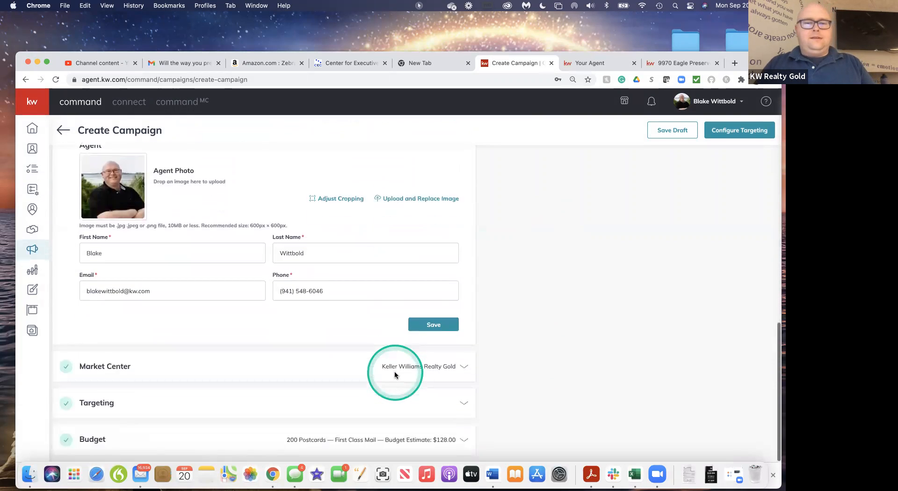
{"action": "left_click", "coordinate": [339, 397]}
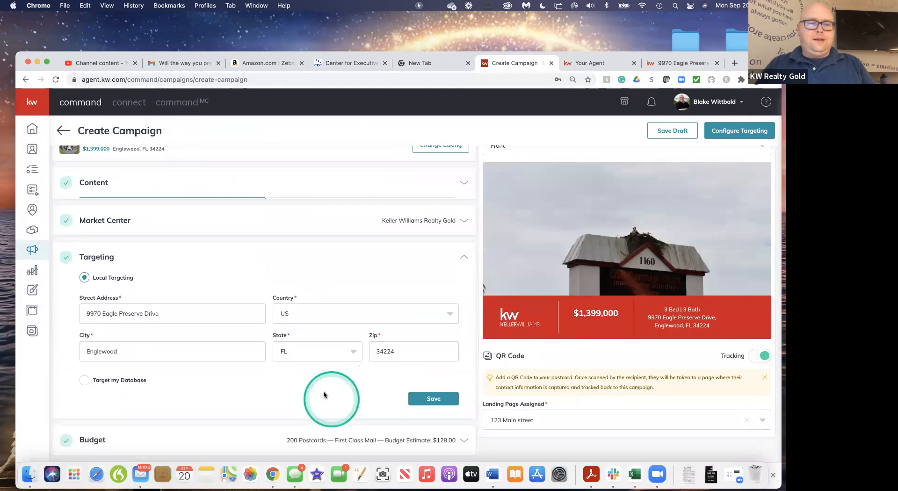
{"action": "left_click", "coordinate": [743, 133]}
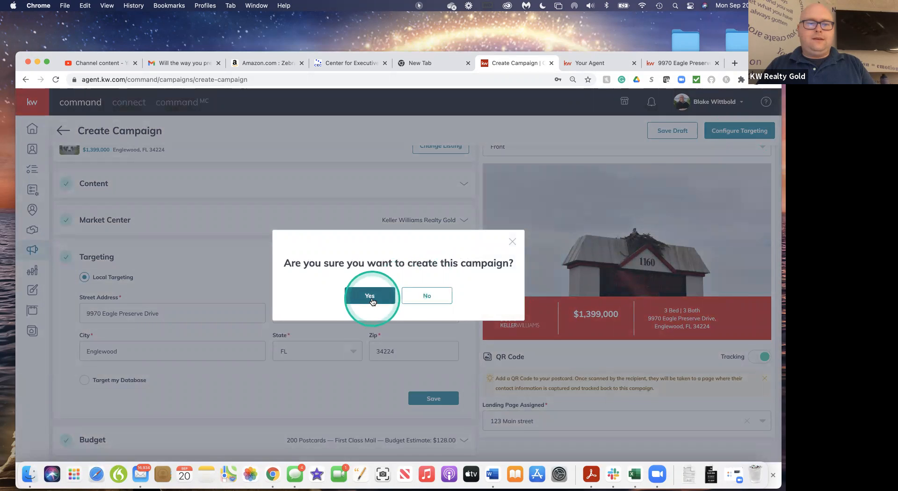
{"action": "left_click", "coordinate": [428, 296]}
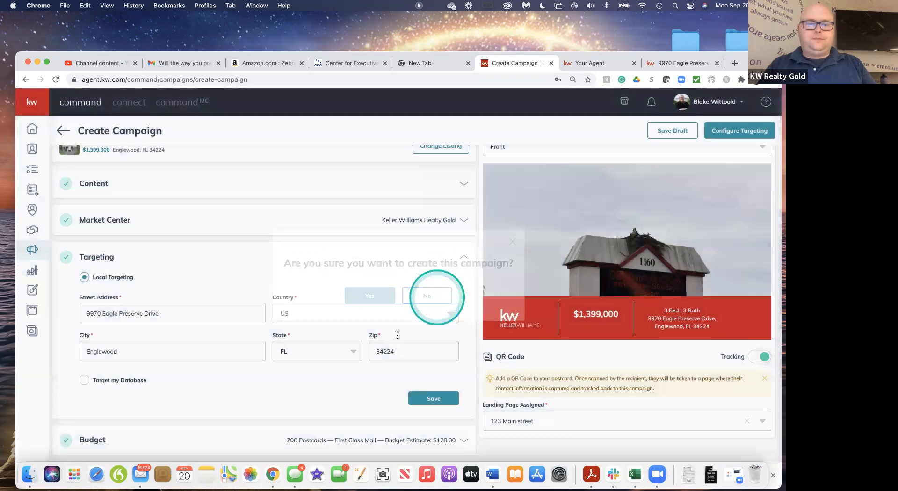
{"action": "left_click", "coordinate": [300, 436]}
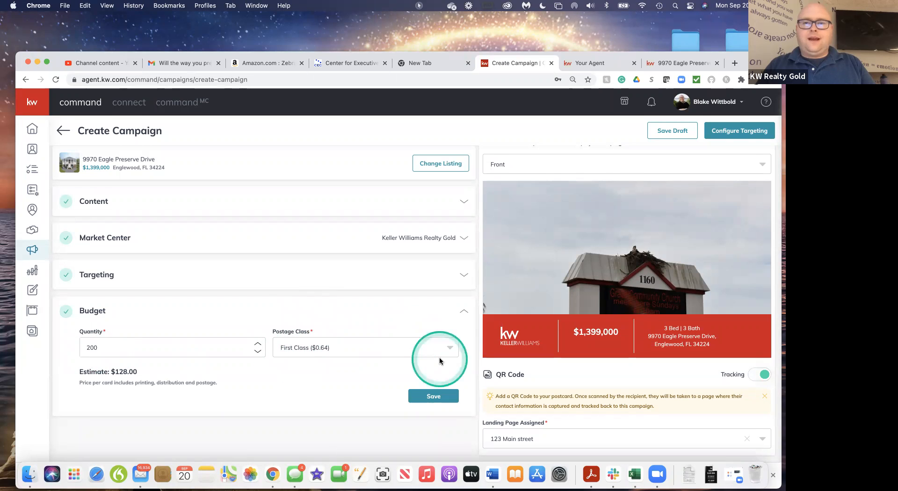
{"action": "scroll", "coordinate": [439, 357], "scroll_direction": "down", "scroll_amount": 1}
Proceed to targeting configuration and confirm creating the campaign
{"action": "left_click", "coordinate": [733, 137]}
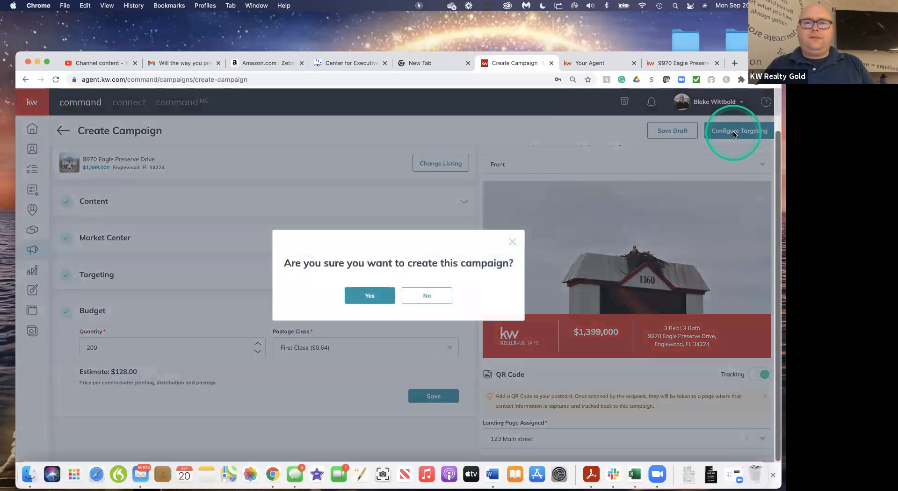
{"action": "left_click", "coordinate": [497, 252]}
{"action": "left_click", "coordinate": [361, 301]}
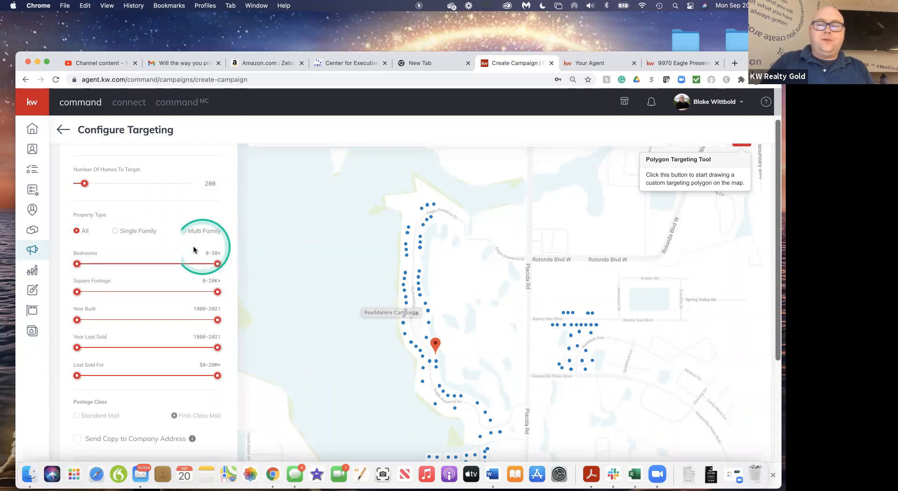
Raise the number of homes to target to 1909, and check the mailing's total cost
{"action": "scroll", "coordinate": [190, 244], "scroll_direction": "up", "scroll_amount": 2}
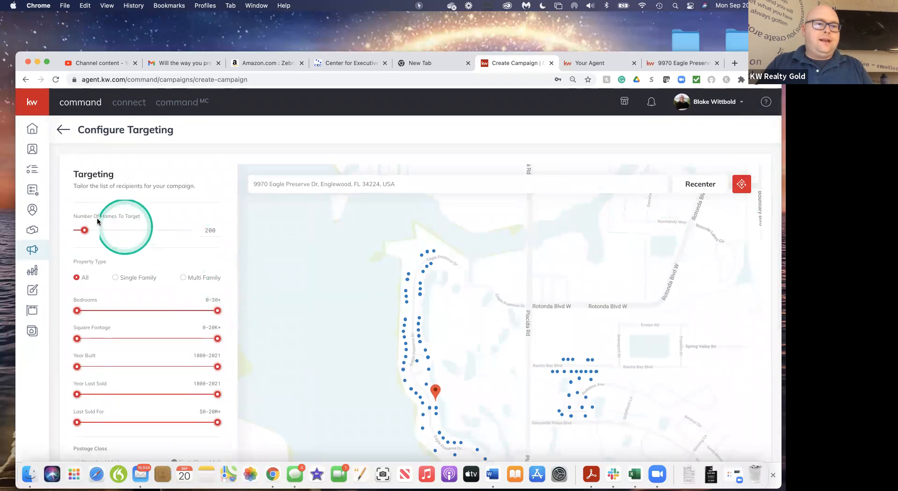
{"action": "left_click_drag", "start_coordinate": [84, 232], "coordinate": [150, 230]}
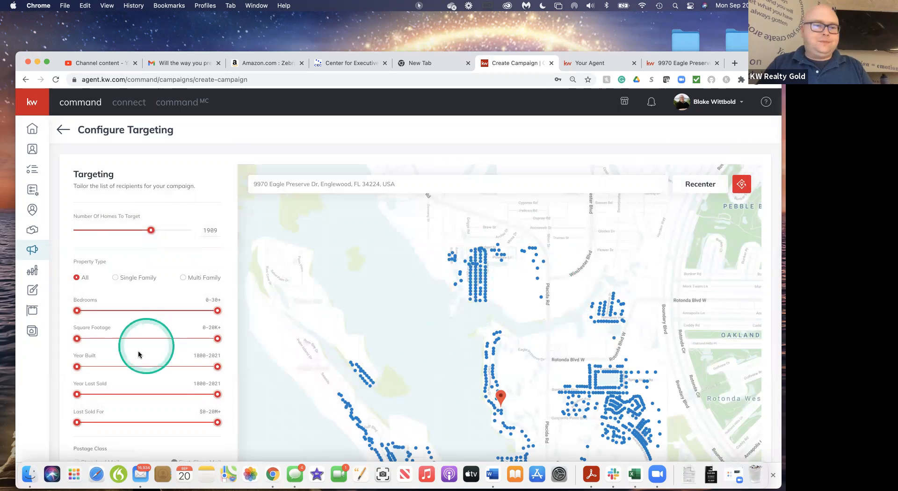
{"action": "scroll", "coordinate": [138, 354], "scroll_direction": "down", "scroll_amount": 5}
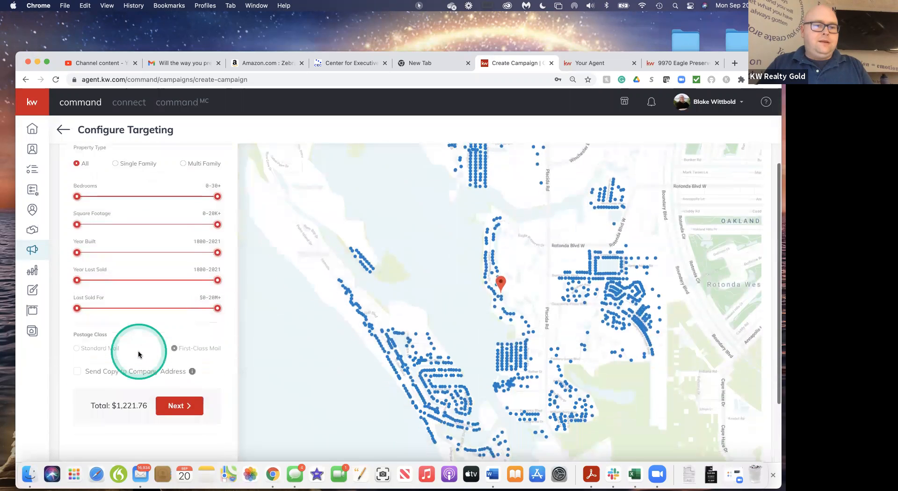
{"action": "scroll", "coordinate": [138, 354], "scroll_direction": "up", "scroll_amount": 4}
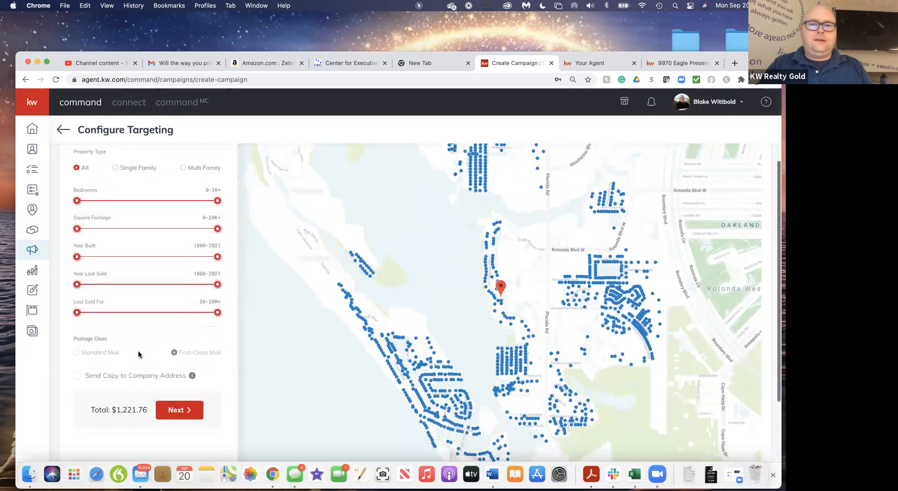
{"action": "scroll", "coordinate": [138, 354], "scroll_direction": "up", "scroll_amount": 2}
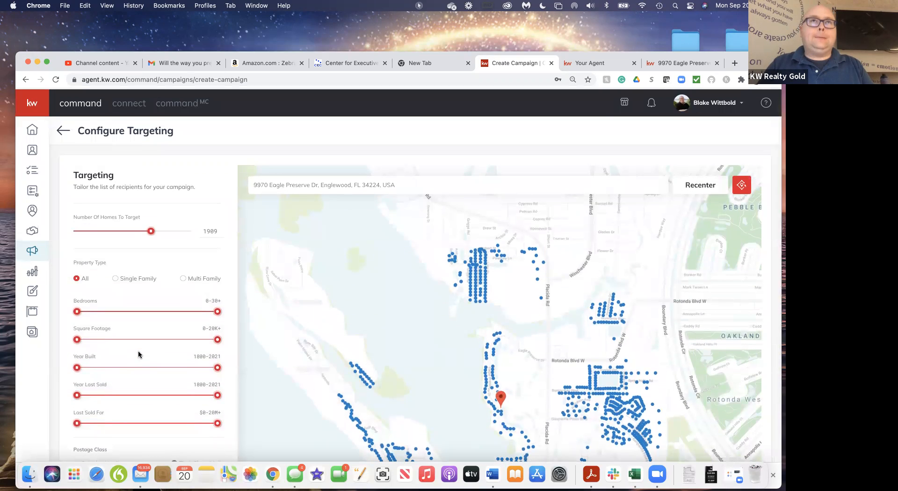
Draw a five-cornered targeting boundary on the map around the Eagle Preserve Dr homes directly north of the listing's pin
{"action": "scroll", "coordinate": [138, 354], "scroll_direction": "down", "scroll_amount": 1}
{"action": "scroll", "coordinate": [139, 353], "scroll_direction": "down", "scroll_amount": 2}
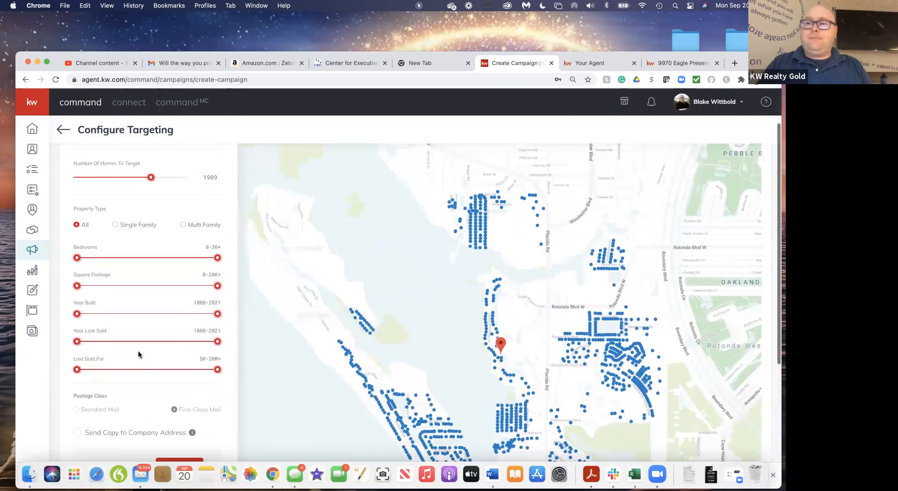
{"action": "scroll", "coordinate": [138, 353], "scroll_direction": "up", "scroll_amount": 3}
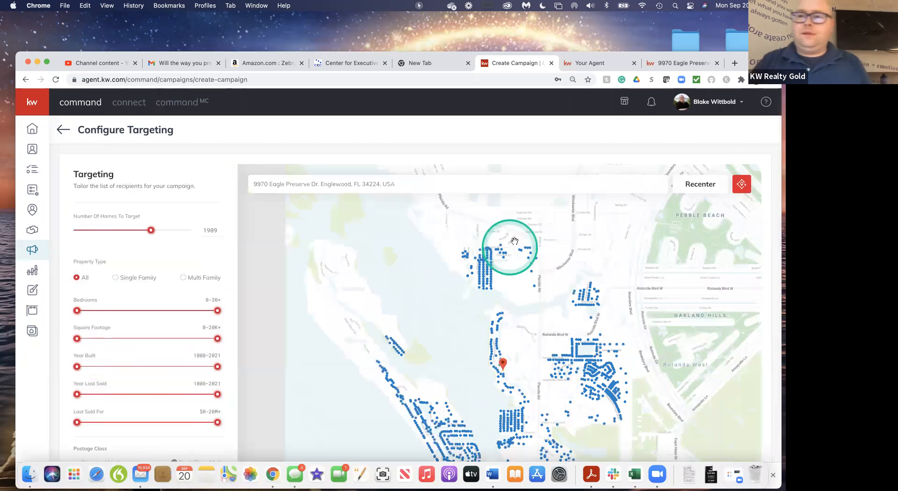
{"action": "left_click", "coordinate": [707, 183]}
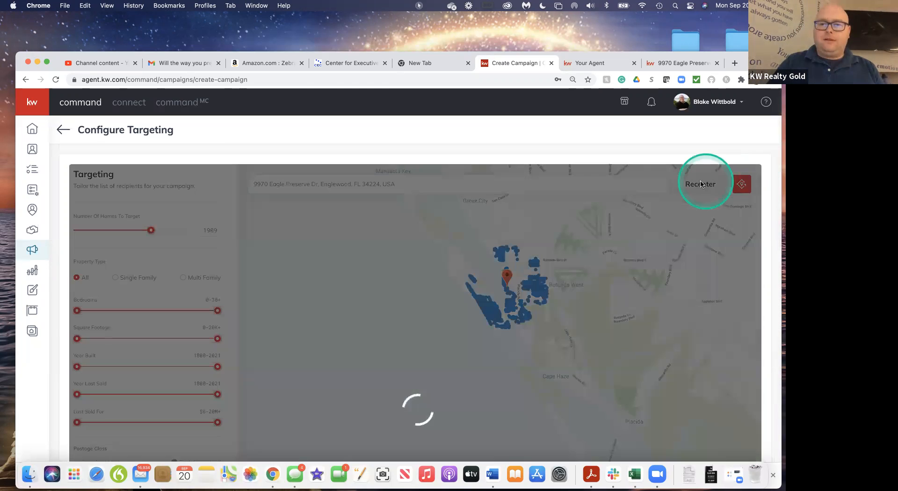
{"action": "left_click", "coordinate": [662, 226]}
{"action": "left_click_drag", "start_coordinate": [548, 312], "coordinate": [537, 213]}
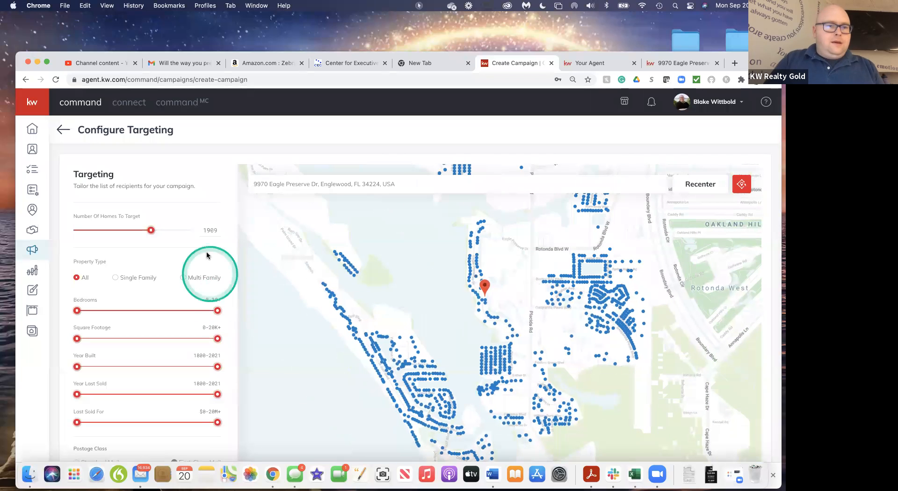
{"action": "left_click", "coordinate": [741, 189]}
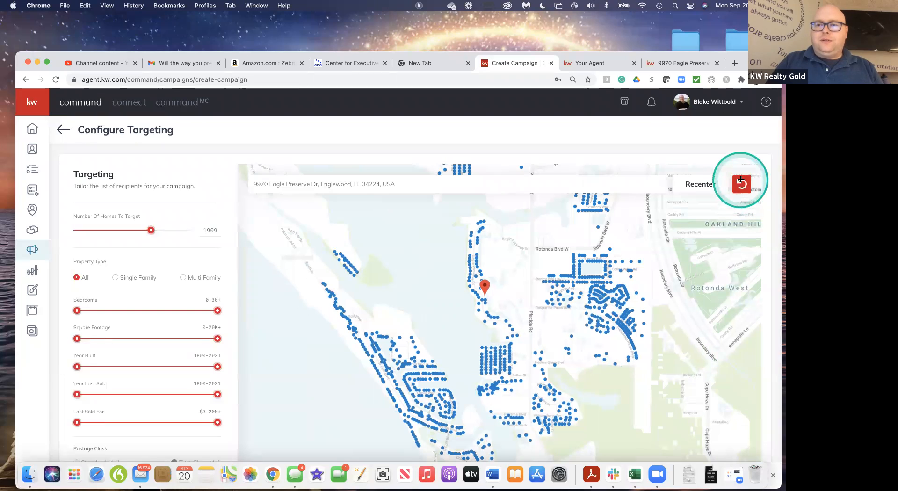
{"action": "left_click", "coordinate": [461, 229]}
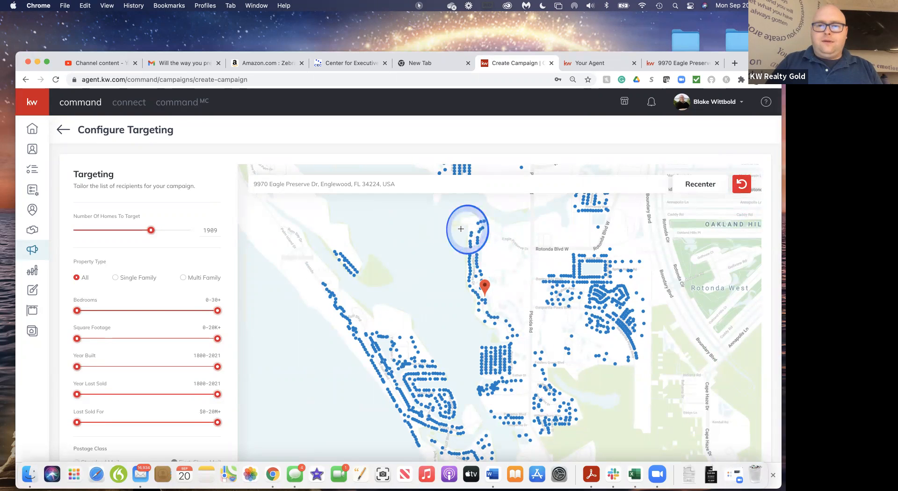
{"action": "left_click", "coordinate": [457, 288]}
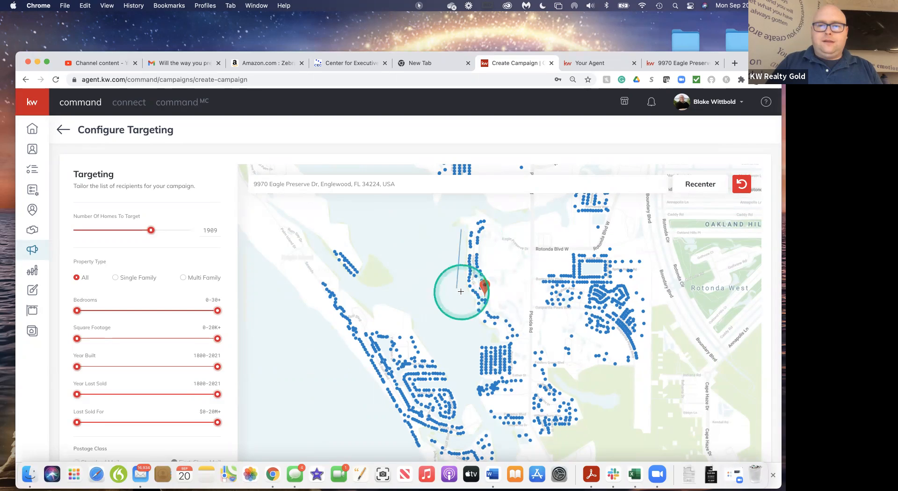
{"action": "left_click", "coordinate": [502, 293]}
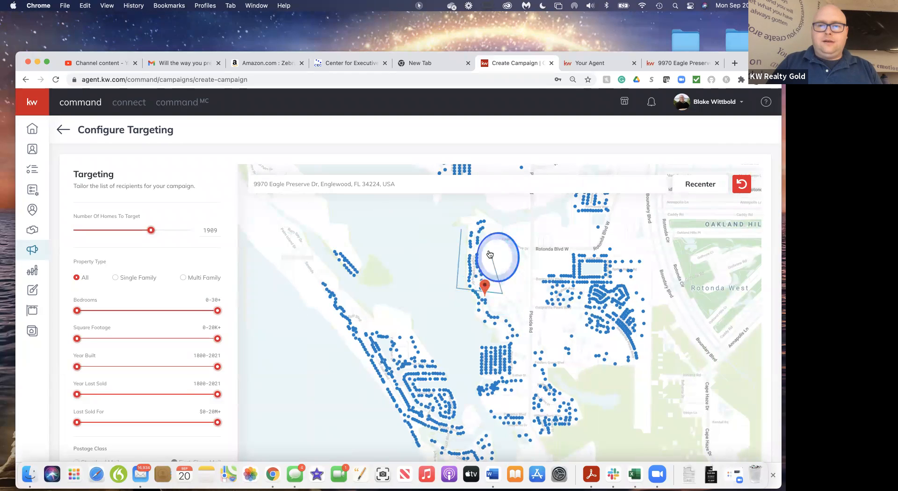
{"action": "left_click", "coordinate": [462, 233]}
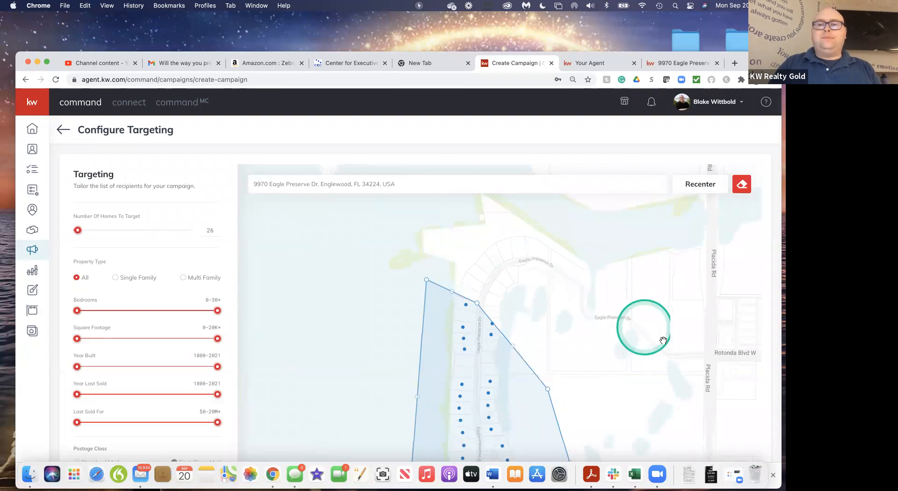
Include a copy of the mailing sent to the company address
{"action": "left_click_drag", "start_coordinate": [663, 341], "coordinate": [646, 224]}
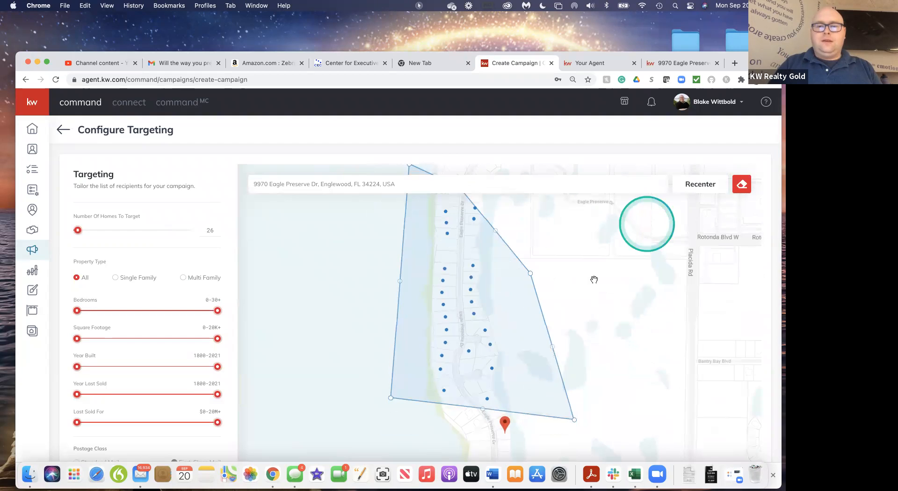
{"action": "left_click_drag", "start_coordinate": [603, 290], "coordinate": [604, 336]}
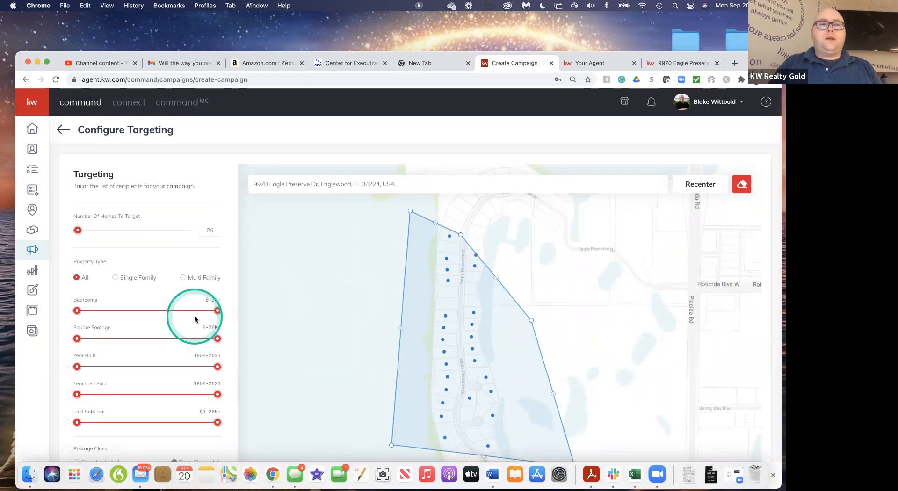
{"action": "scroll", "coordinate": [195, 315], "scroll_direction": "down", "scroll_amount": 5}
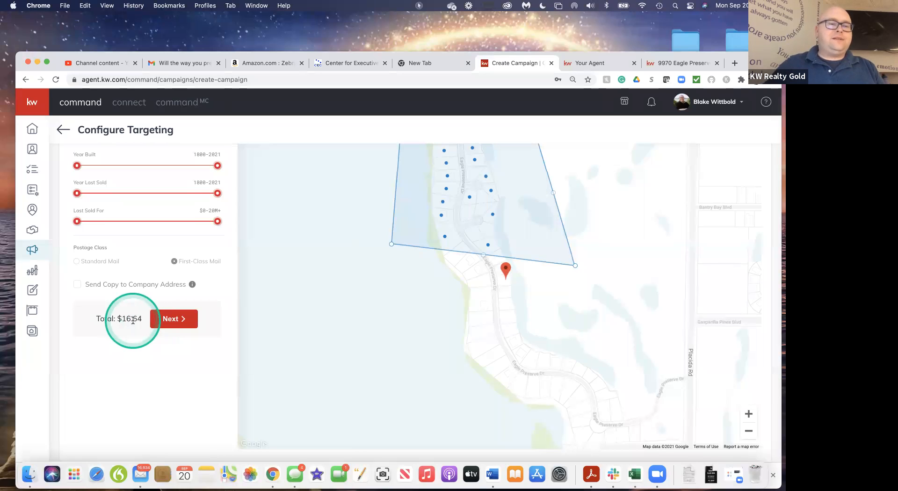
{"action": "left_click", "coordinate": [77, 285]}
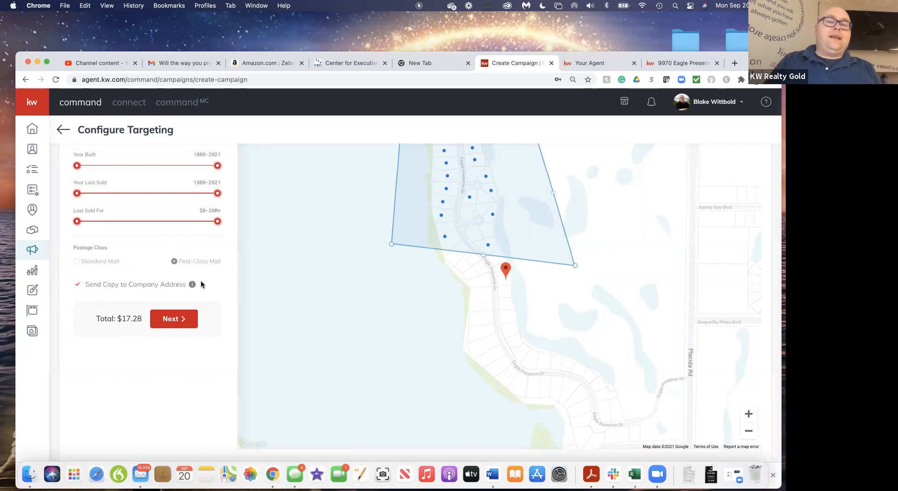
Leave the targeting configuration without saving or activating the campaign, returning to the Direct Mail campaign list
{"action": "scroll", "coordinate": [216, 257], "scroll_direction": "up", "scroll_amount": 5}
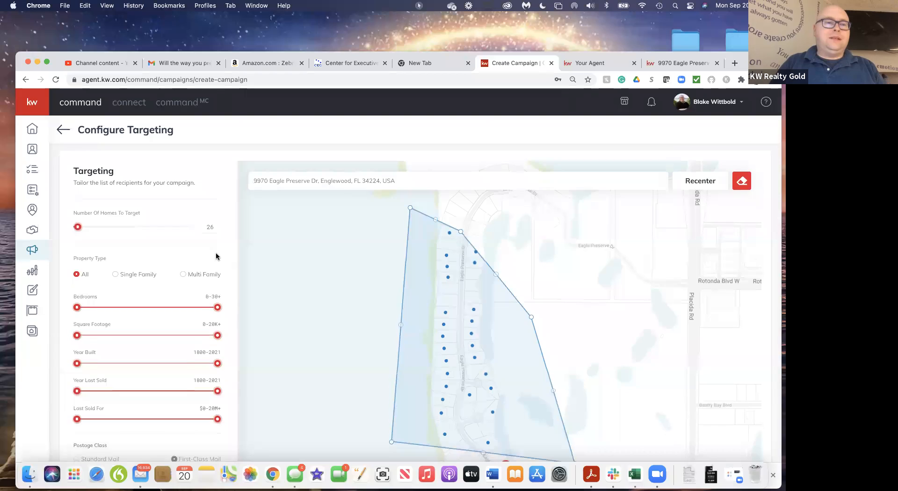
{"action": "scroll", "coordinate": [216, 254], "scroll_direction": "down", "scroll_amount": 5}
{"action": "left_click", "coordinate": [73, 139]}
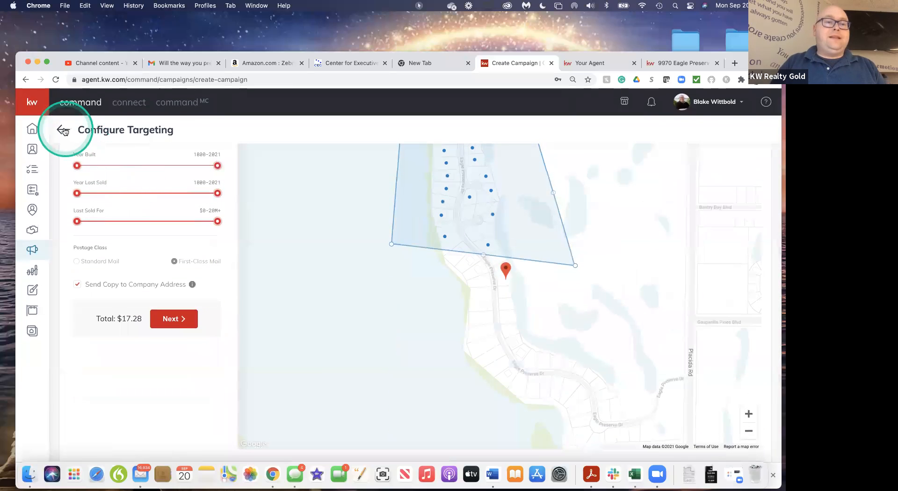
{"action": "left_click", "coordinate": [63, 130]}
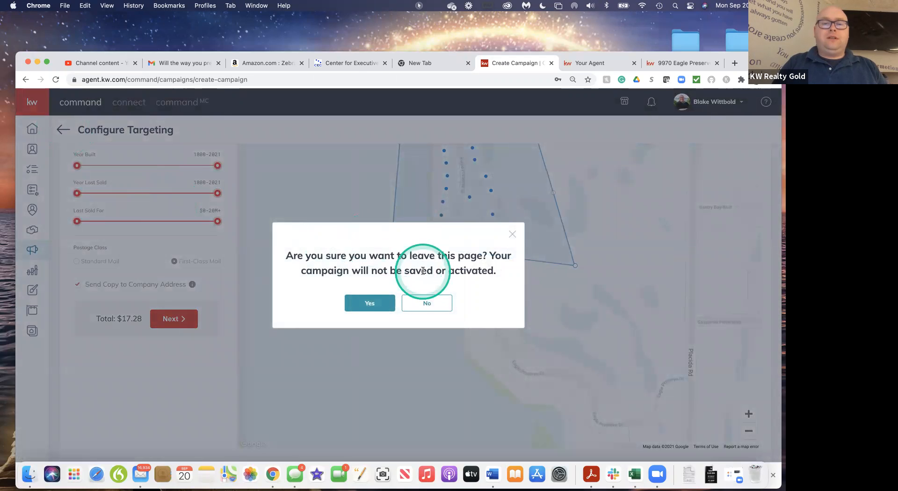
{"action": "left_click", "coordinate": [384, 307]}
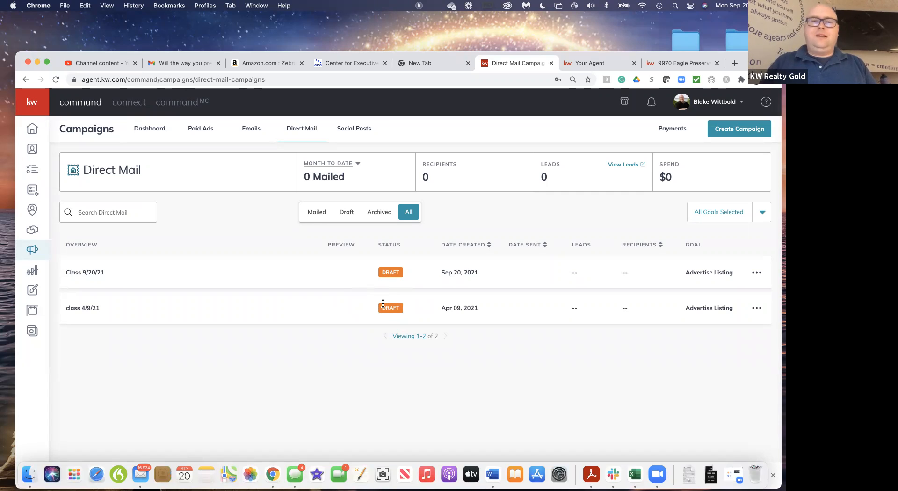
{"action": "left_click", "coordinate": [257, 268]}
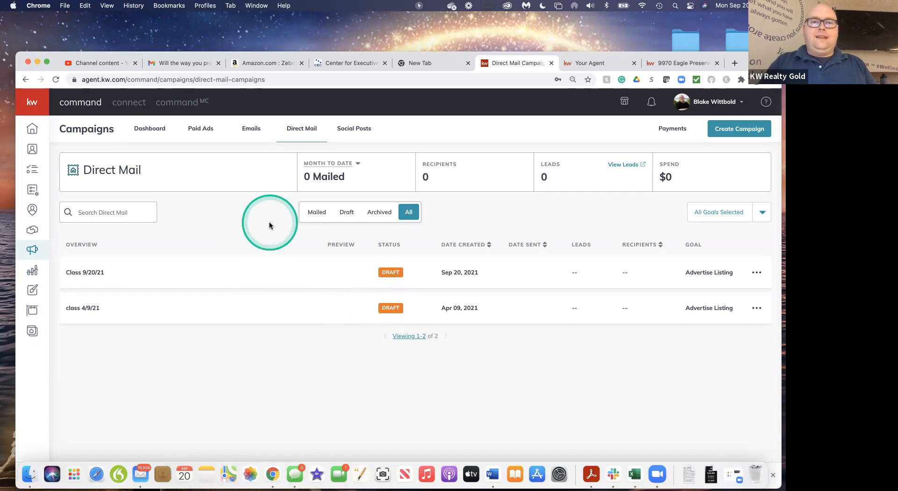
{"action": "left_click_drag", "start_coordinate": [748, 63], "coordinate": [745, 39]}
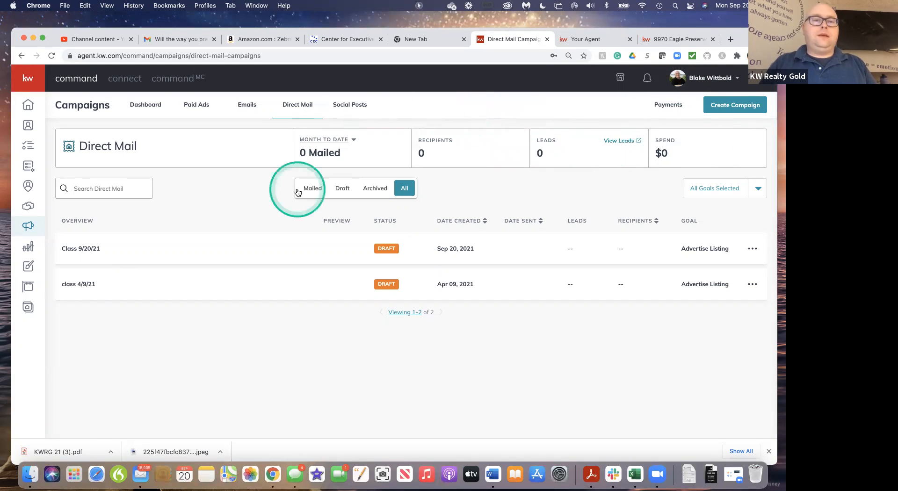
{"action": "left_click_drag", "start_coordinate": [742, 40], "coordinate": [741, 35]}
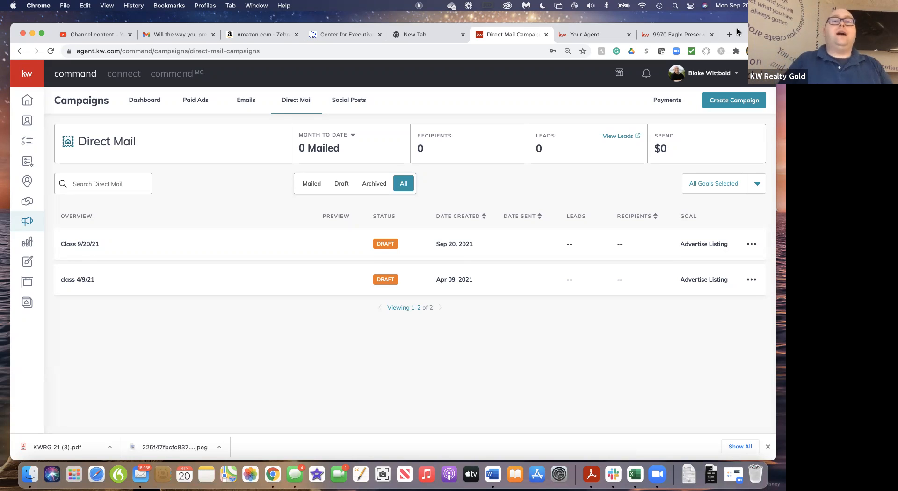
{"action": "left_click", "coordinate": [245, 96]}
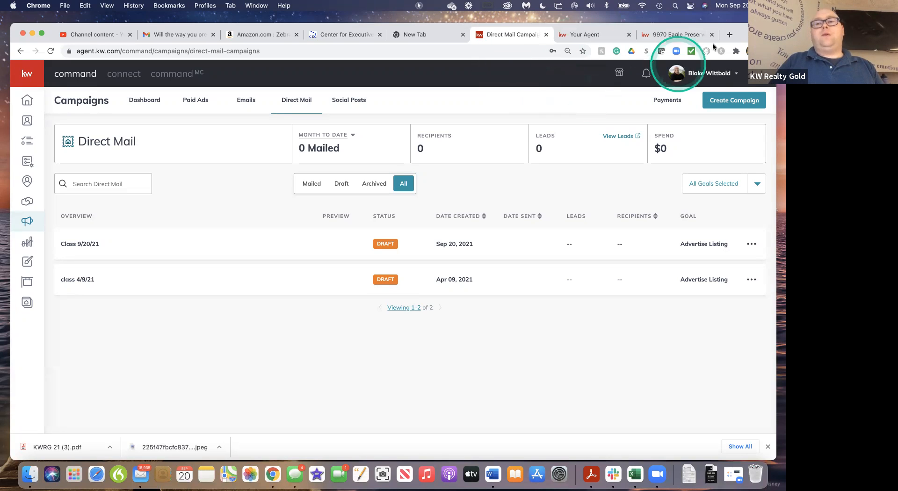
Switch to Facebook in a new browser tab and open the list of managed Pages
{"action": "left_click", "coordinate": [727, 35]}
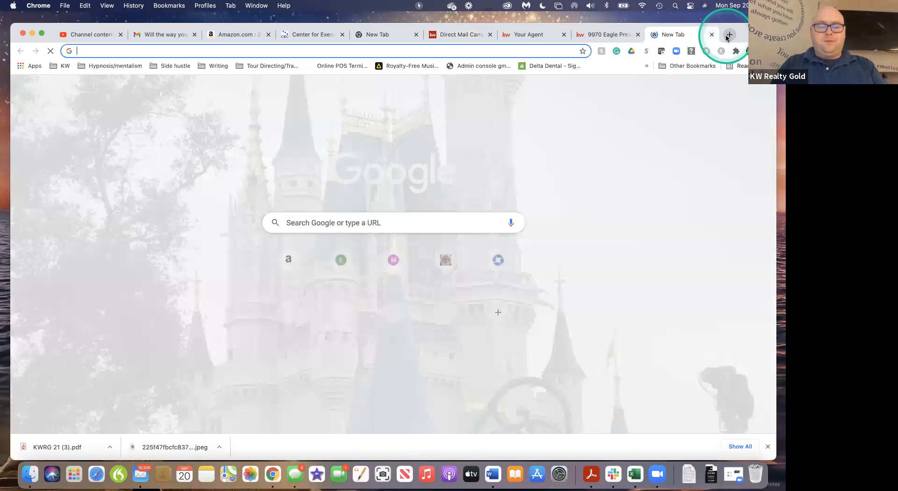
{"action": "type", "text": "facebook.com/groups/KellerWilliamsGold"}
{"action": "key", "text": "Return"}
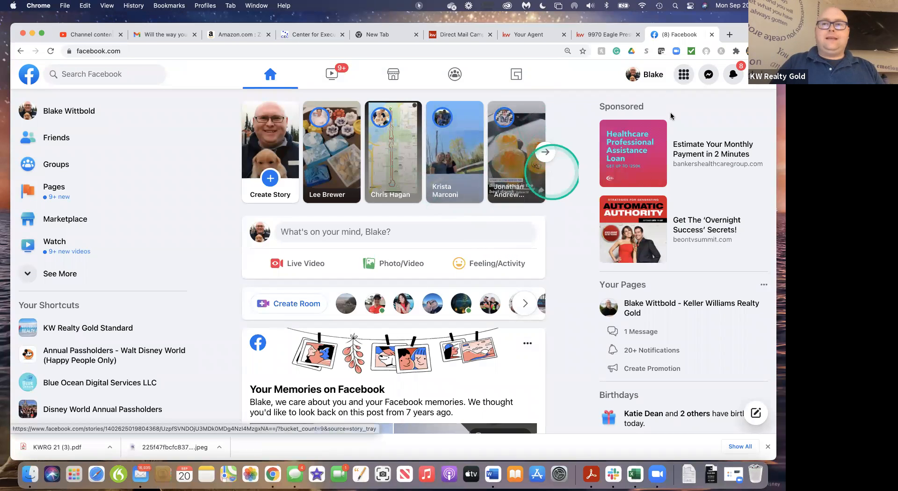
{"action": "left_click", "coordinate": [683, 75]}
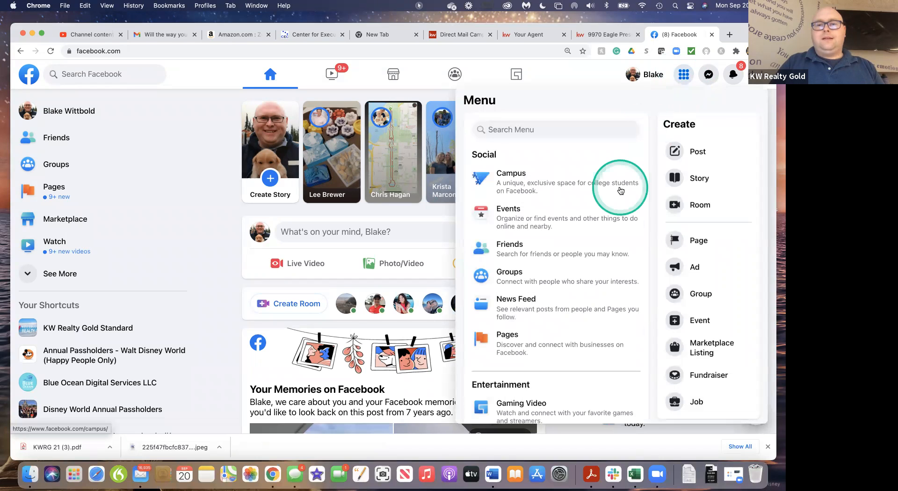
{"action": "left_click", "coordinate": [556, 347]}
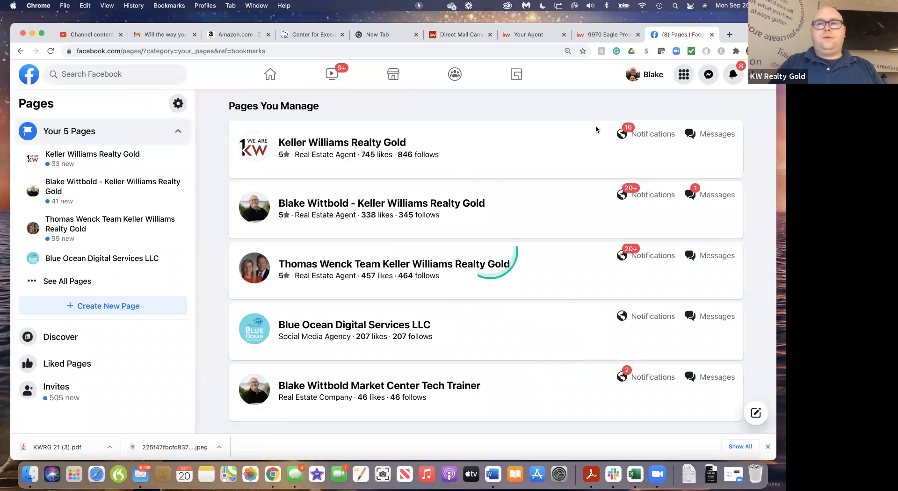
Open the form for creating a new Facebook Page from the Pages overview
{"action": "left_click", "coordinate": [687, 79]}
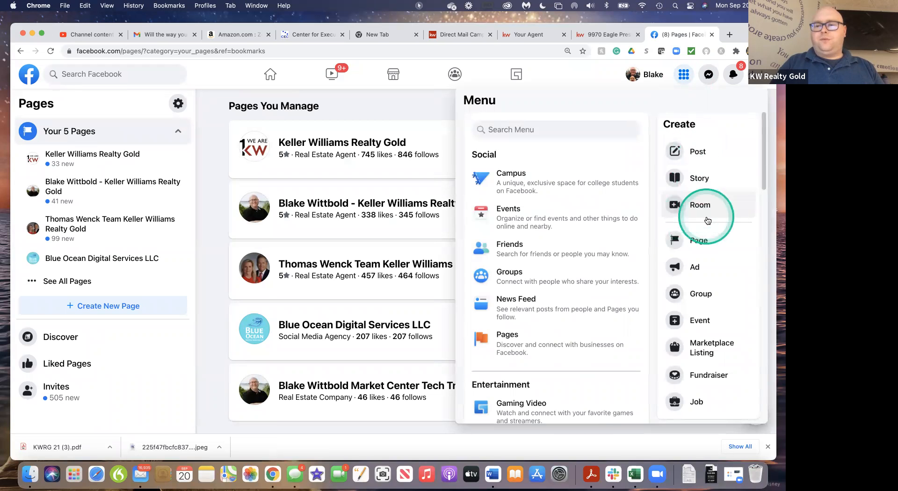
{"action": "scroll", "coordinate": [586, 341], "scroll_direction": "down", "scroll_amount": 5}
{"action": "scroll", "coordinate": [585, 344], "scroll_direction": "down", "scroll_amount": 7}
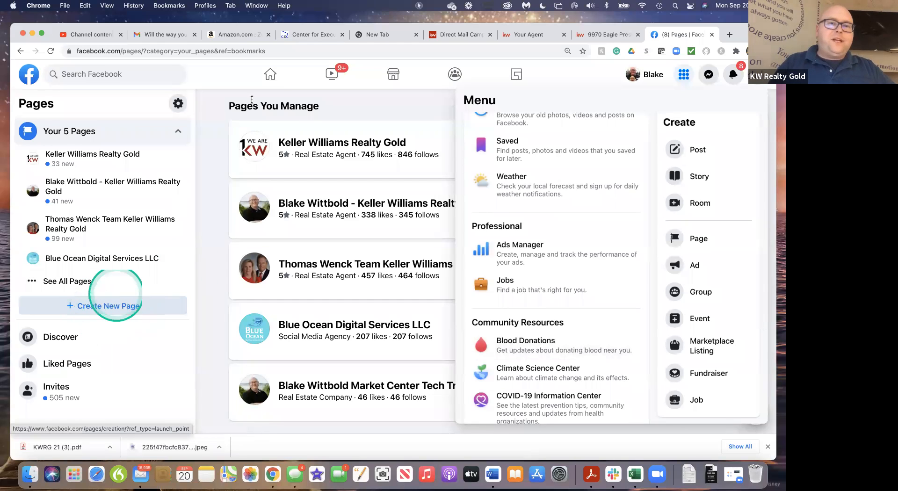
{"action": "left_click", "coordinate": [213, 95]}
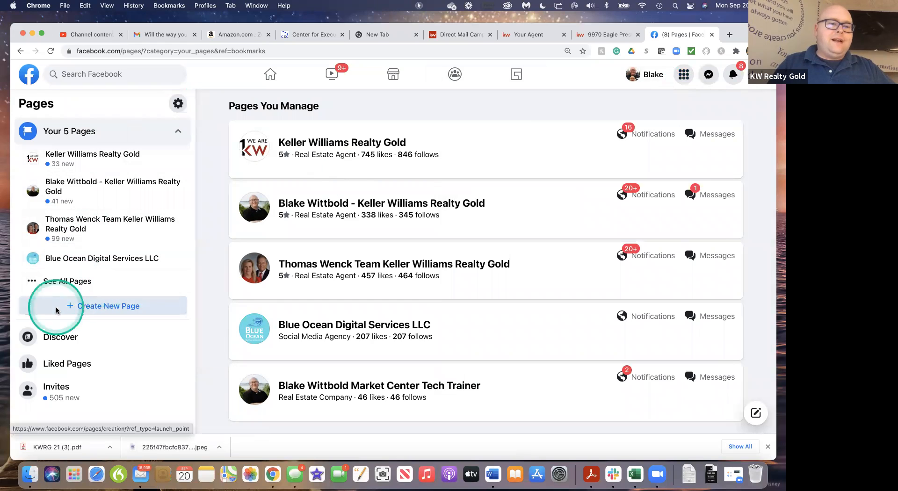
{"action": "left_click", "coordinate": [93, 304]}
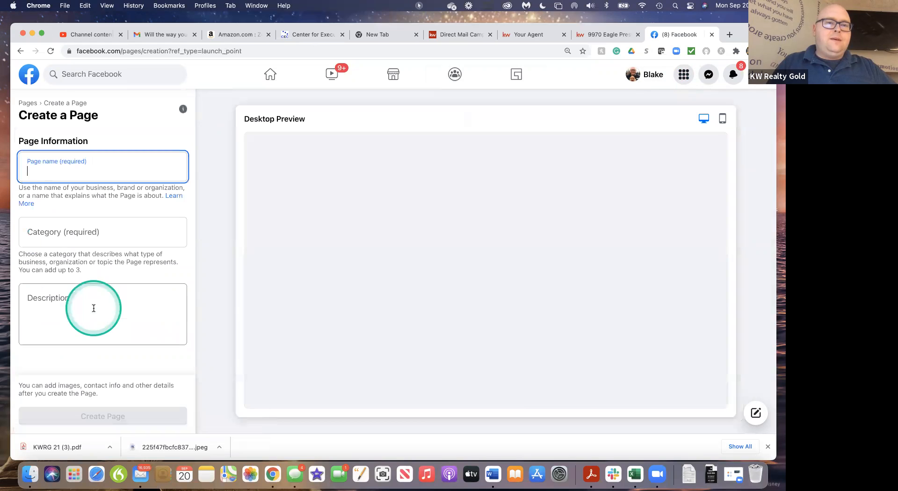